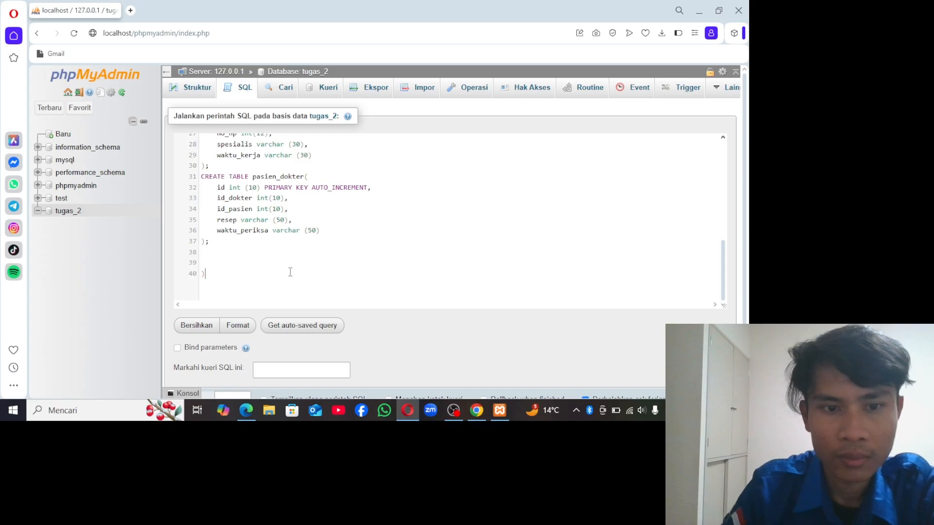
- Remove the stray closing parenthesis and extra blank lines after the pasien_dokter table statement
key(BackSpace)
key(BackSpace)
key(BackSpace)
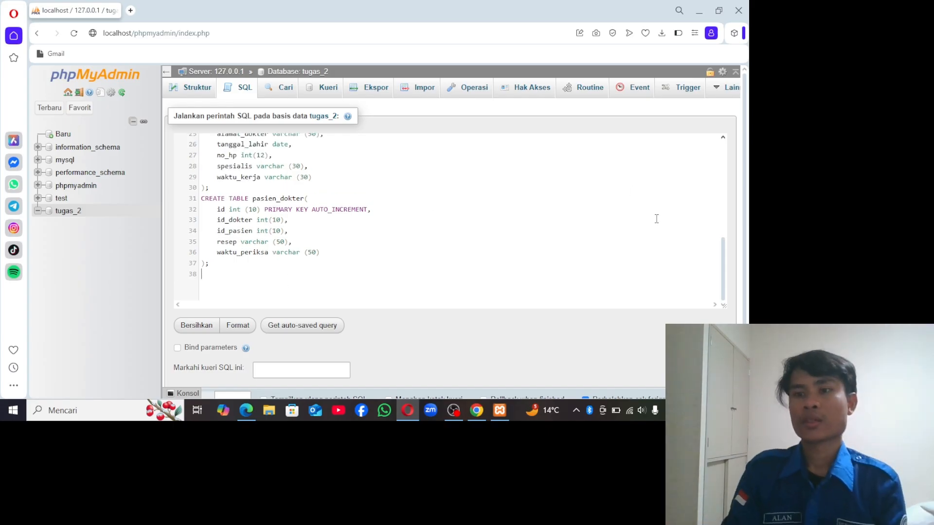
- Compare the first CREATE TABLE statements in phpMyAdmin with the entity relationship diagram in the Tugas 2 PDF in Chrome
drag(724, 258, 736, 135)
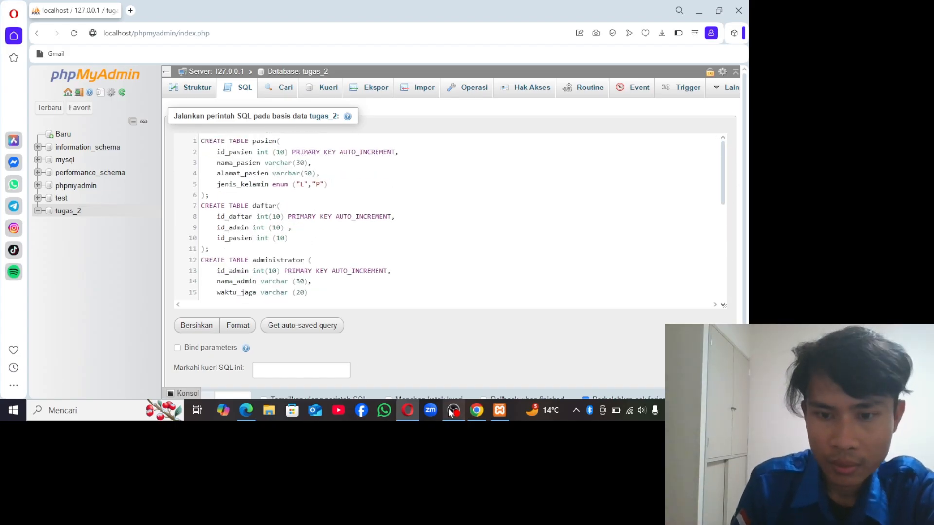
mouse_move(476, 410)
click(502, 378)
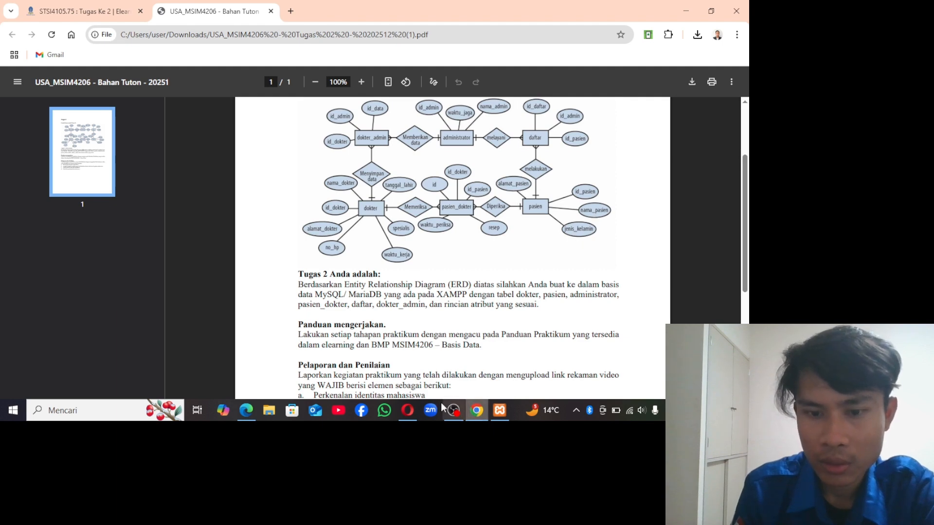
click(408, 411)
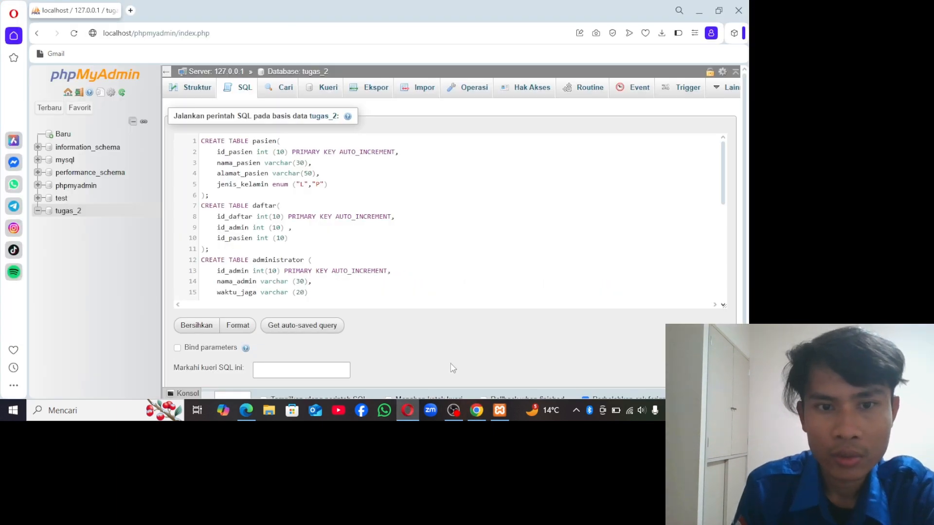
click(474, 413)
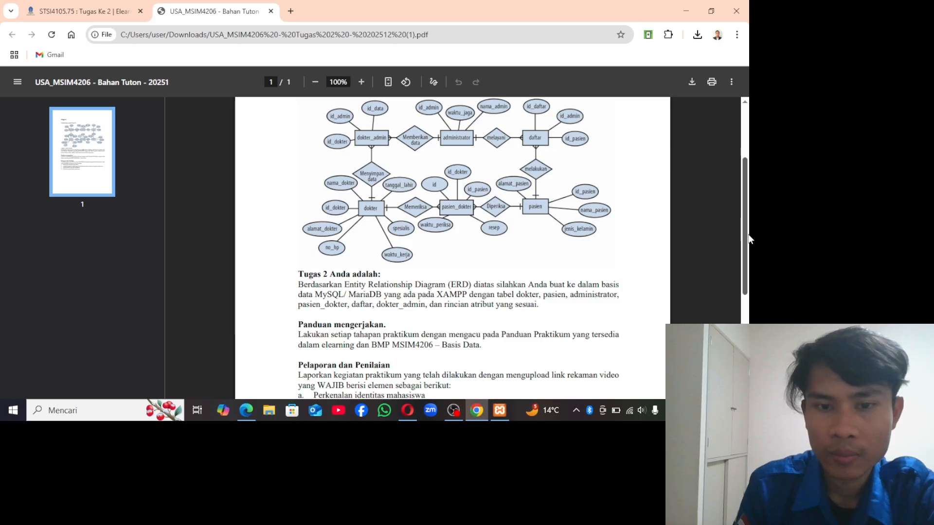
scroll(749, 239, down, 2)
click(412, 410)
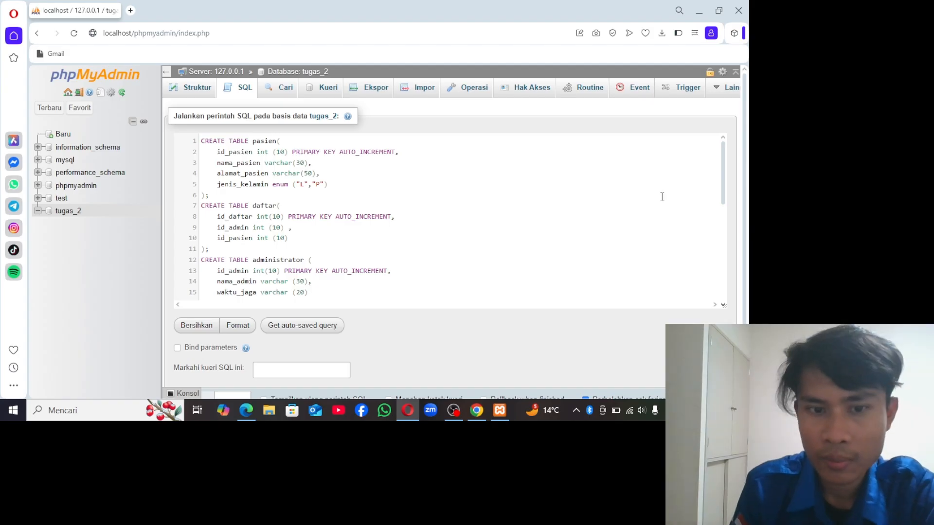
drag(725, 175, 726, 185)
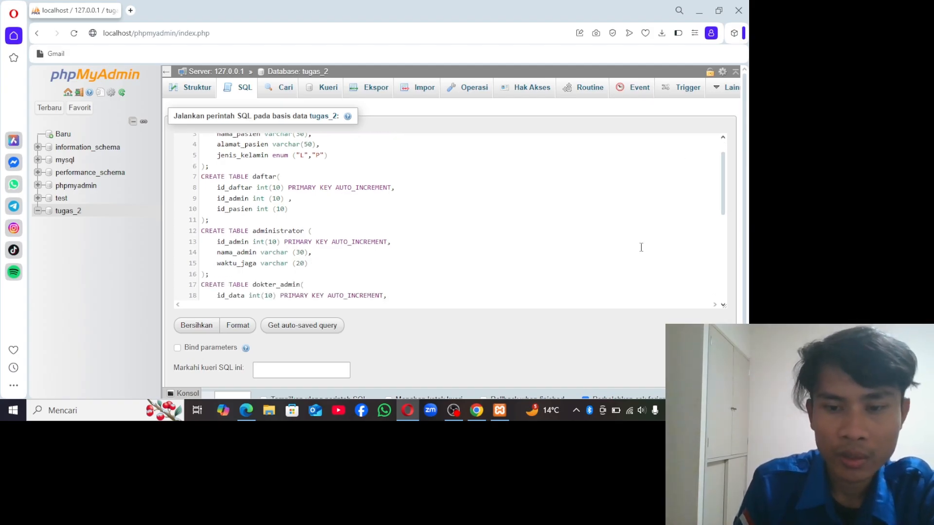
mouse_move(478, 413)
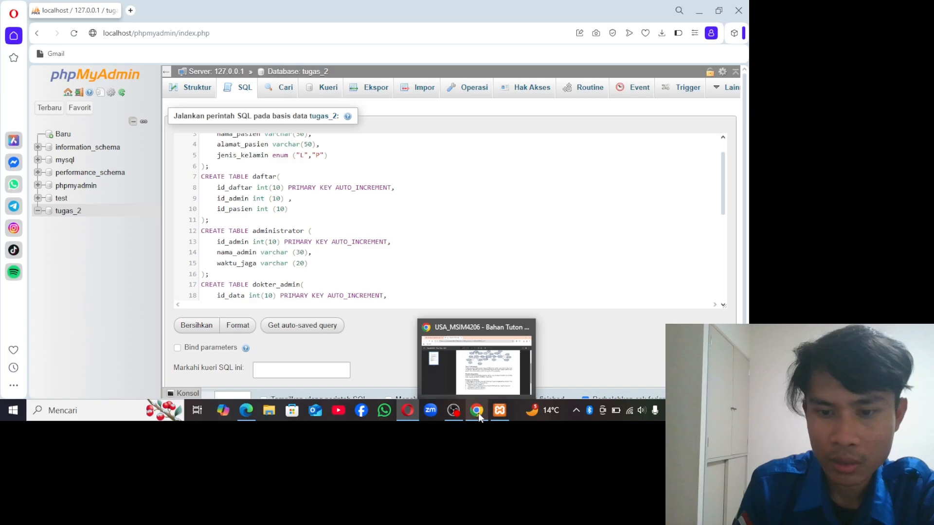
click(493, 375)
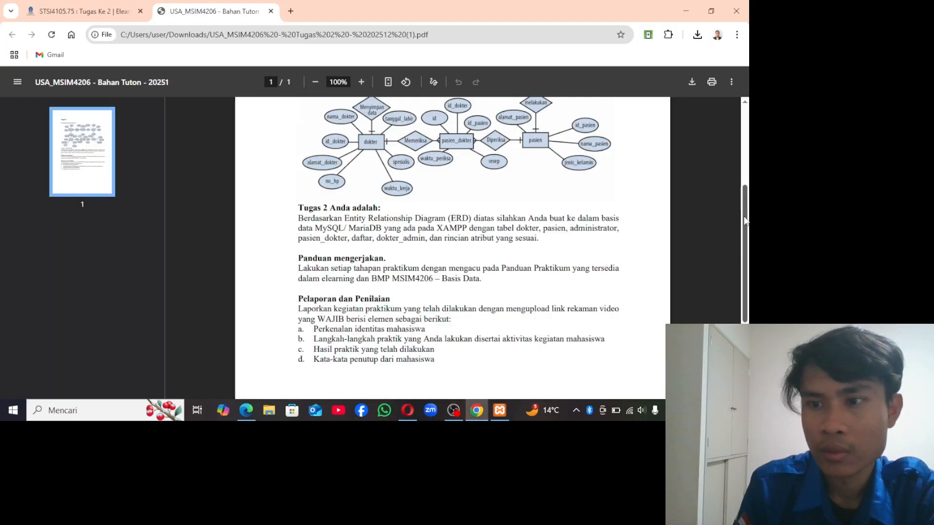
drag(744, 219, 746, 148)
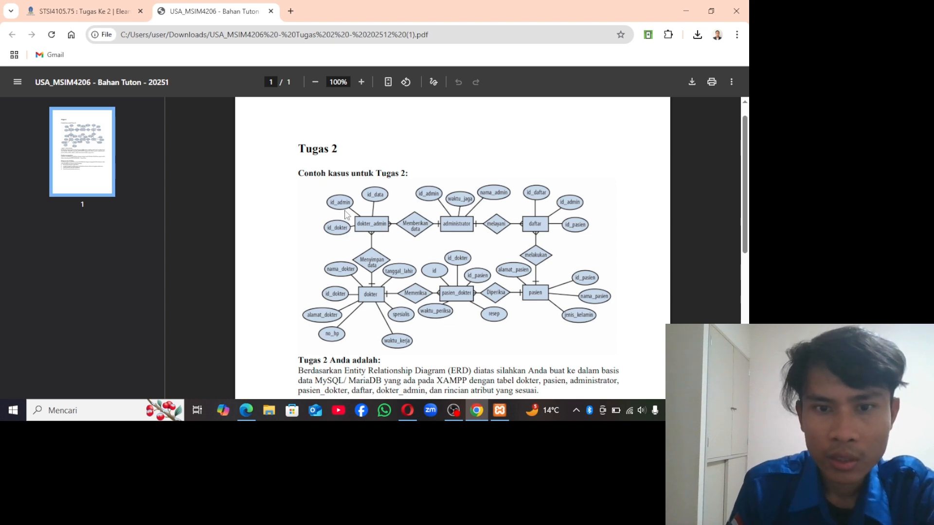
- Switch back to phpMyAdmin and review all CREATE TABLE statements from pasien through pasien_dokter, checking their columns and data types
click(411, 410)
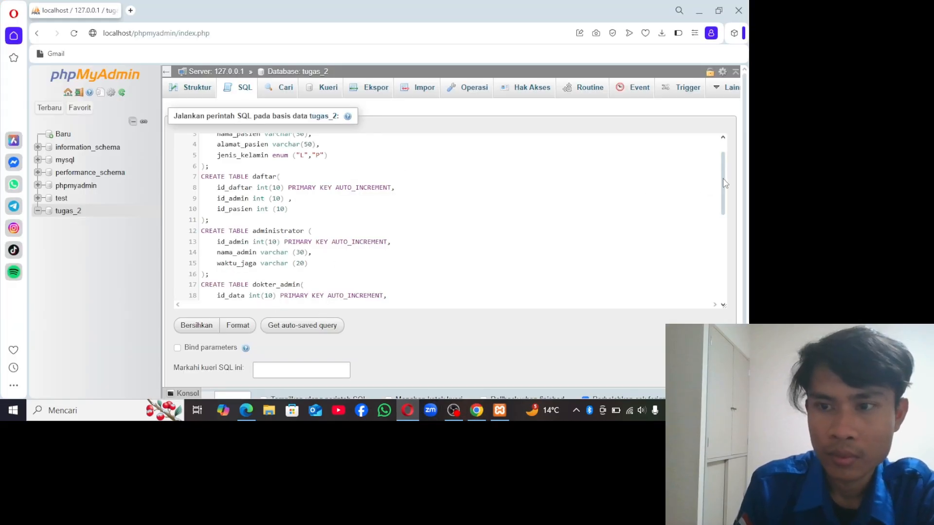
drag(724, 187, 734, 215)
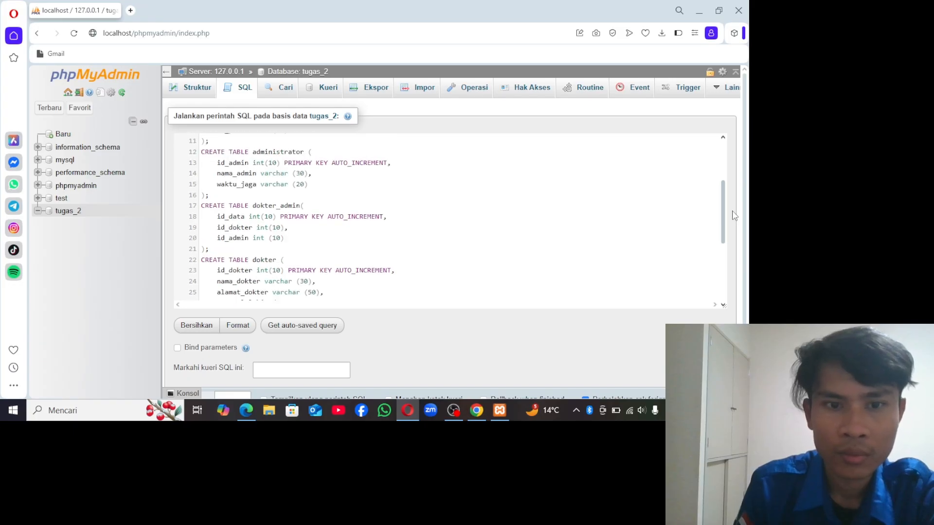
drag(734, 215, 737, 224)
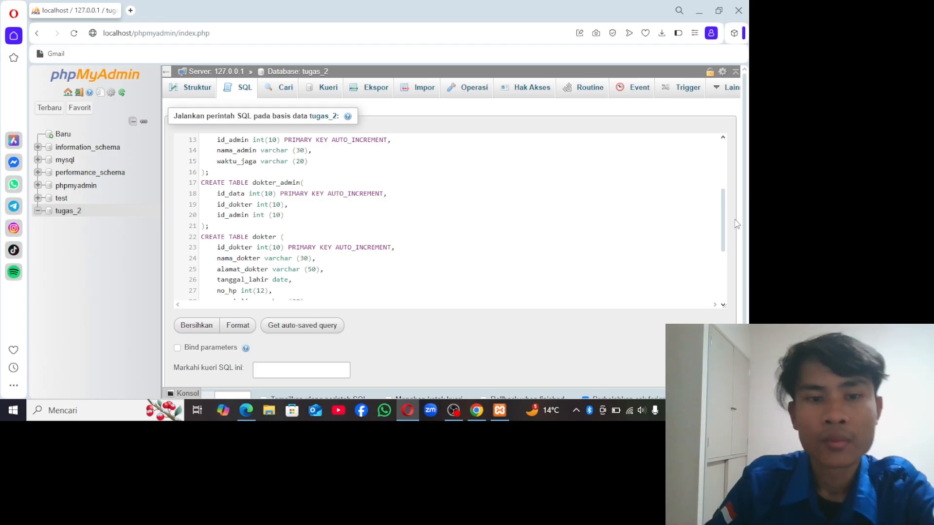
drag(723, 210, 725, 126)
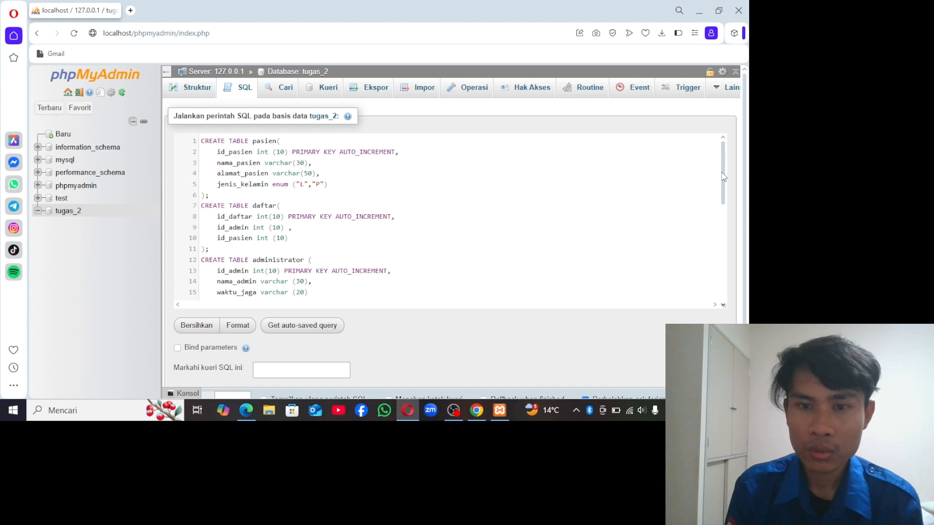
drag(723, 176, 719, 240)
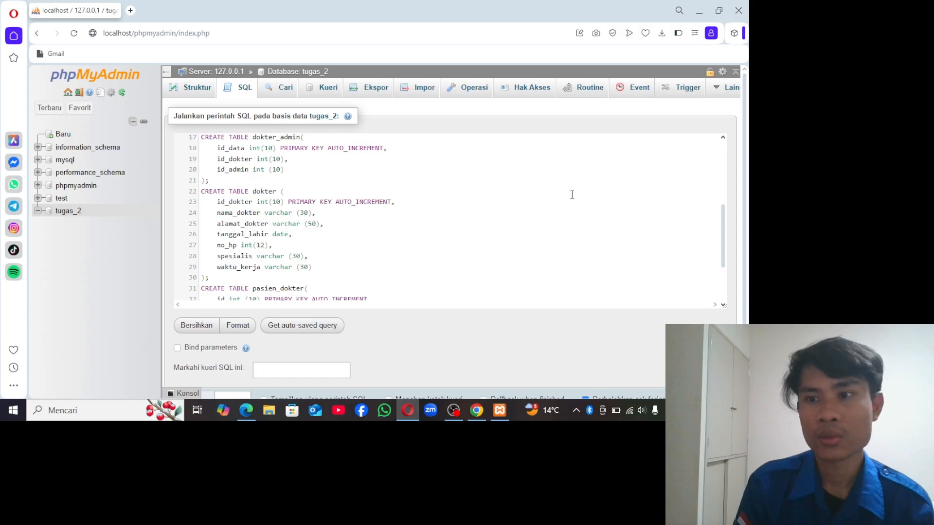
drag(724, 236, 720, 168)
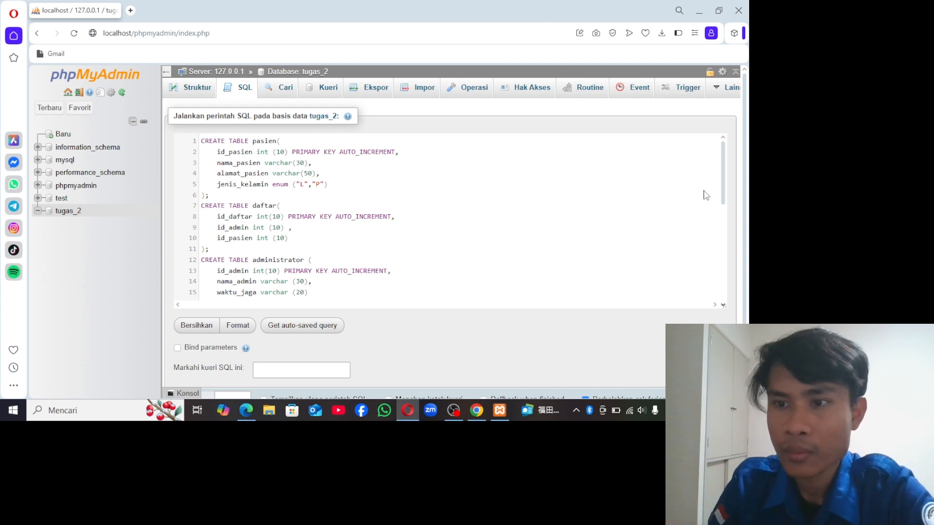
drag(724, 186, 728, 221)
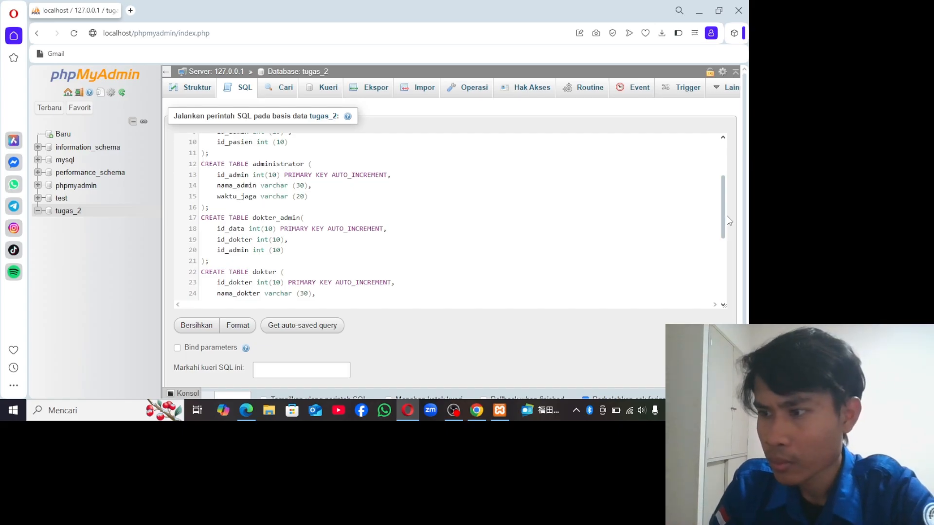
drag(728, 220, 751, 242)
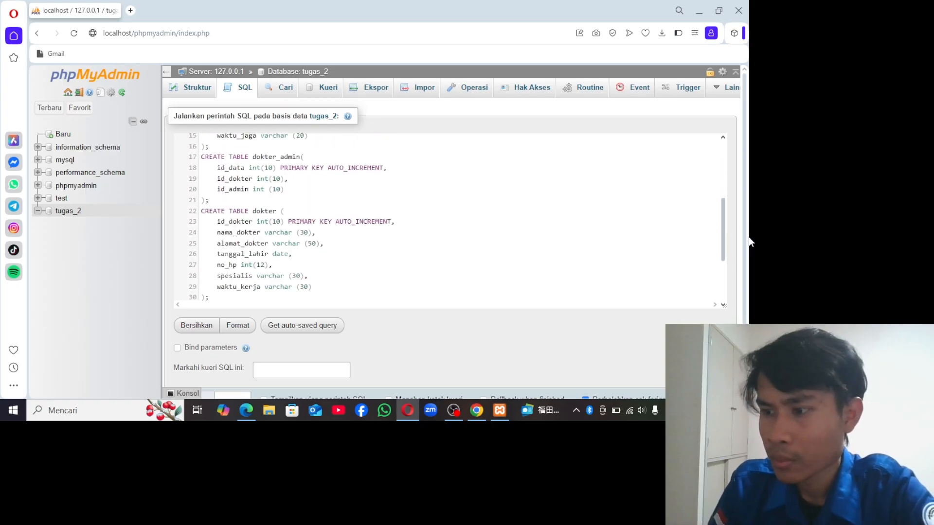
drag(750, 242, 749, 263)
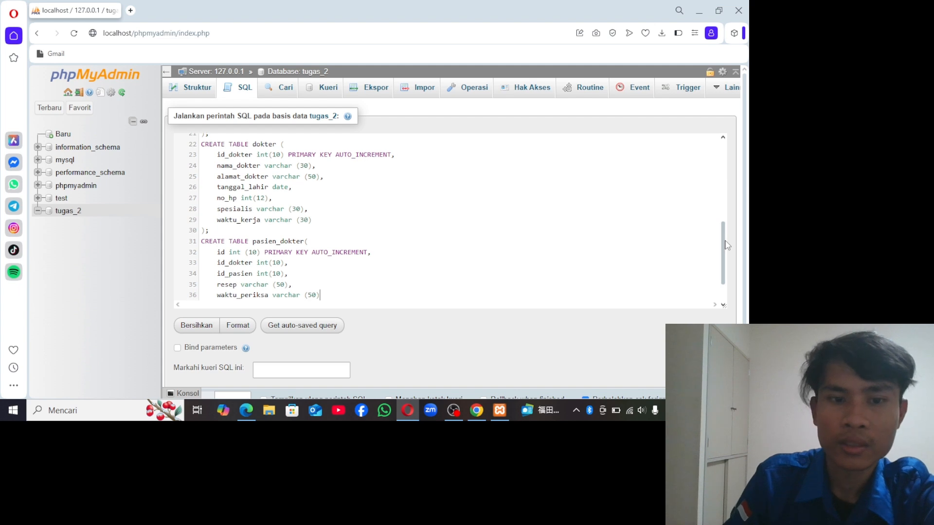
- Run the CREATE TABLE statements for pasien, daftar, administrator, dokter_admin, dokter and pasien_dokter on the tugas_2 database
key(Return)
text();)
key(Return)
scroll(749, 236, down, 1)
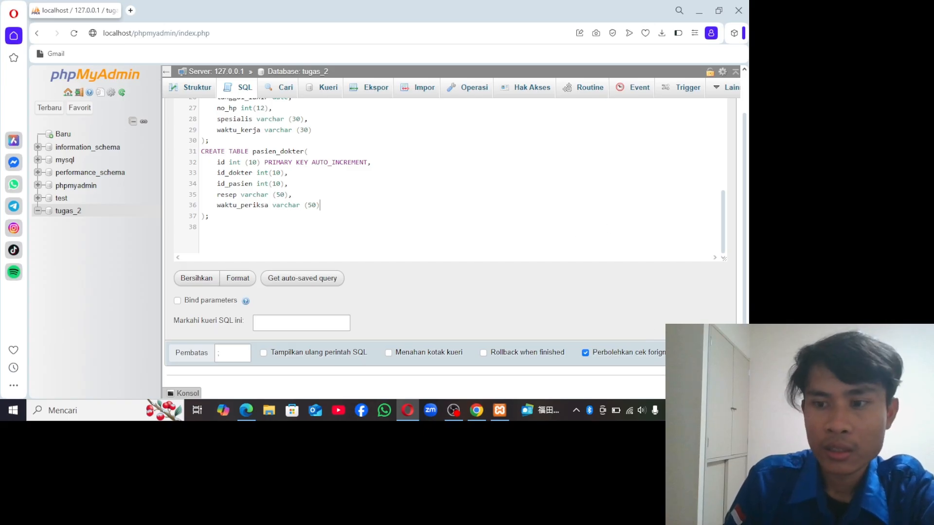
key(ctrl+Return)
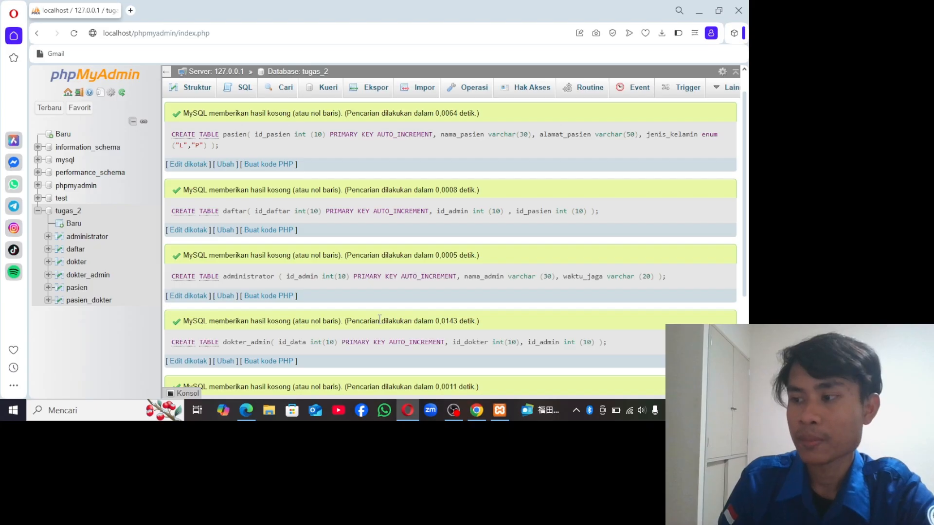
- Fill in a first new row for the pasien table with id_pasien 1, the patient's name and address, and jenis_kelamin L
click(74, 290)
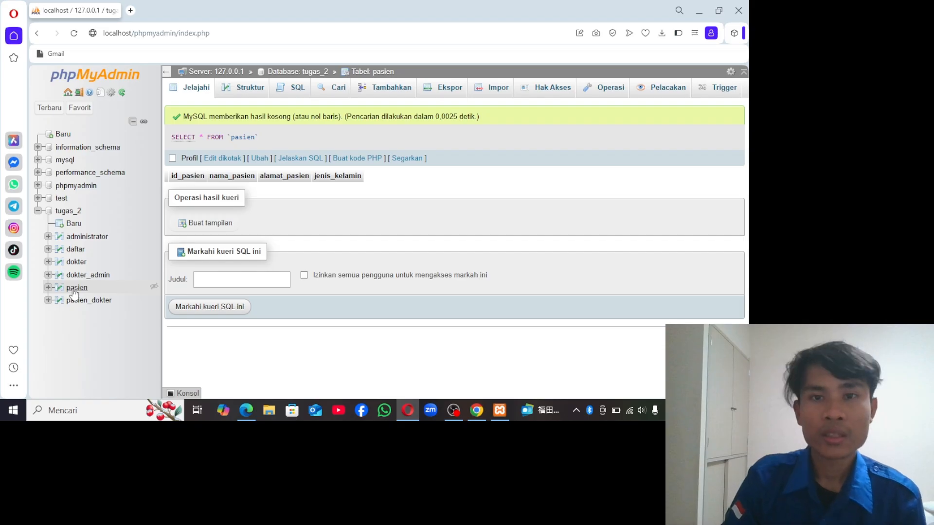
click(384, 91)
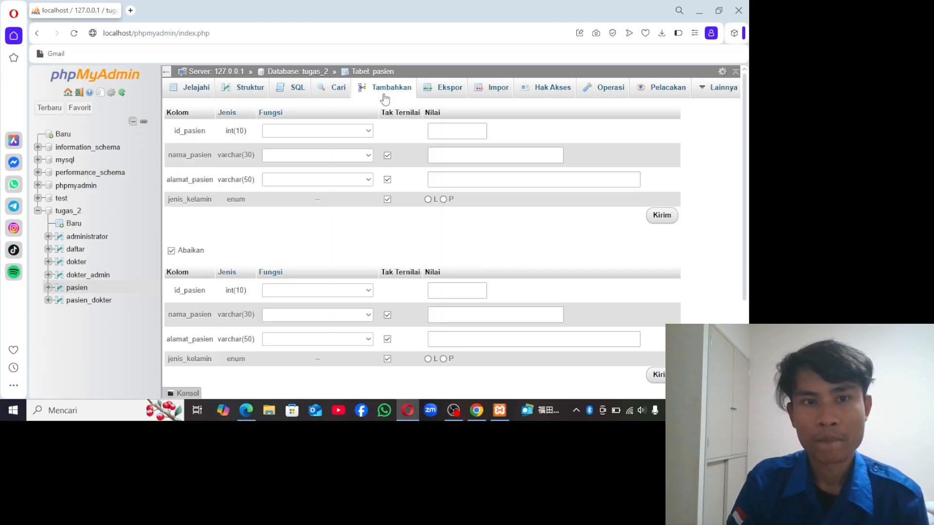
click(446, 128)
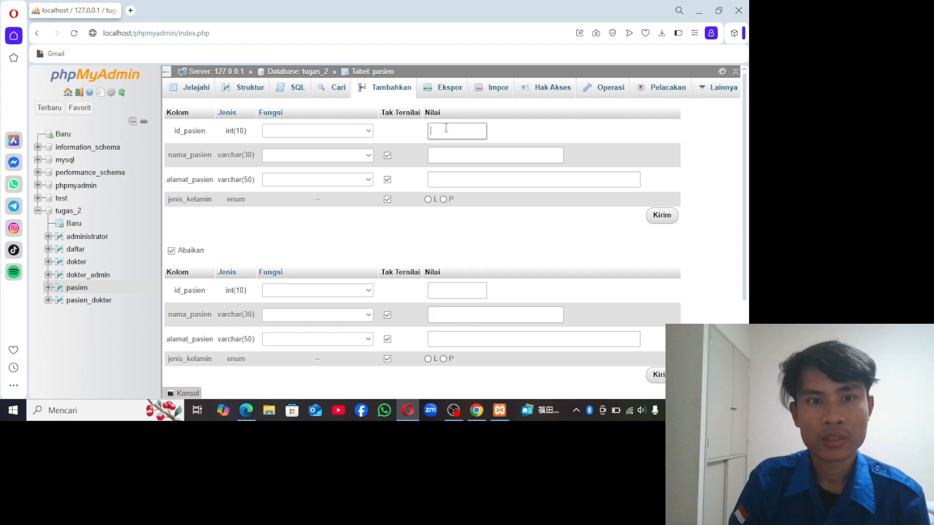
text(1)
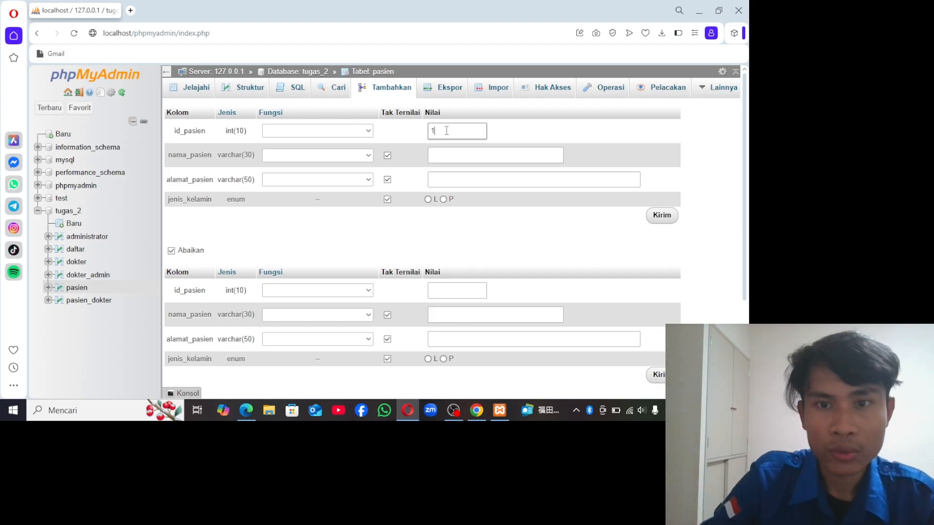
click(441, 154)
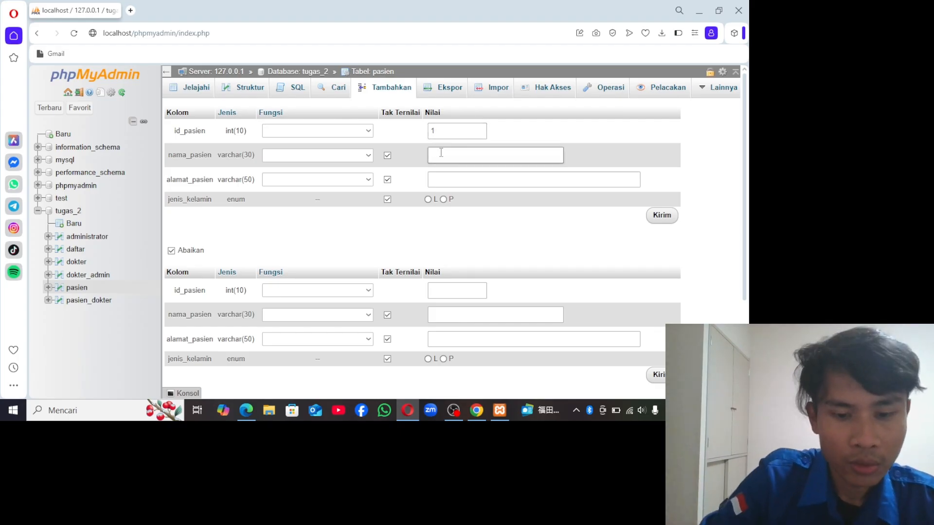
text(suhud)
click(457, 177)
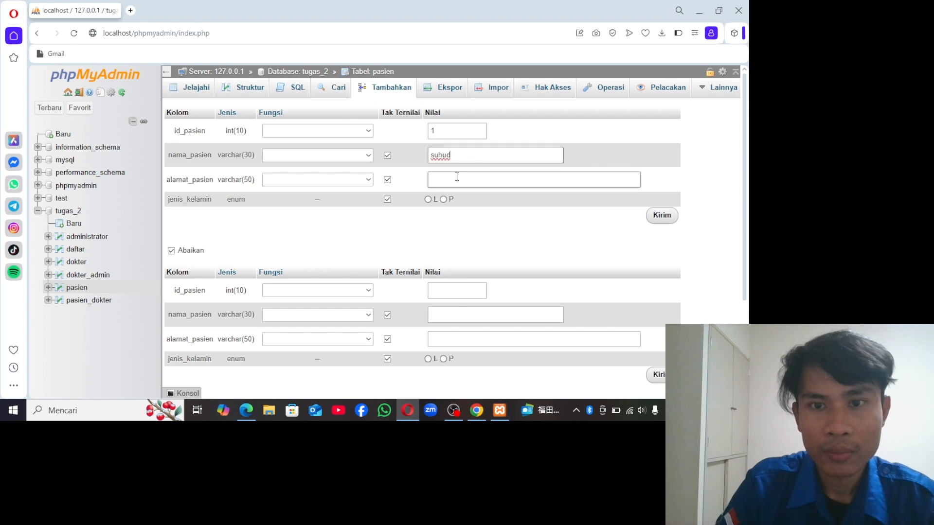
text(nishi)
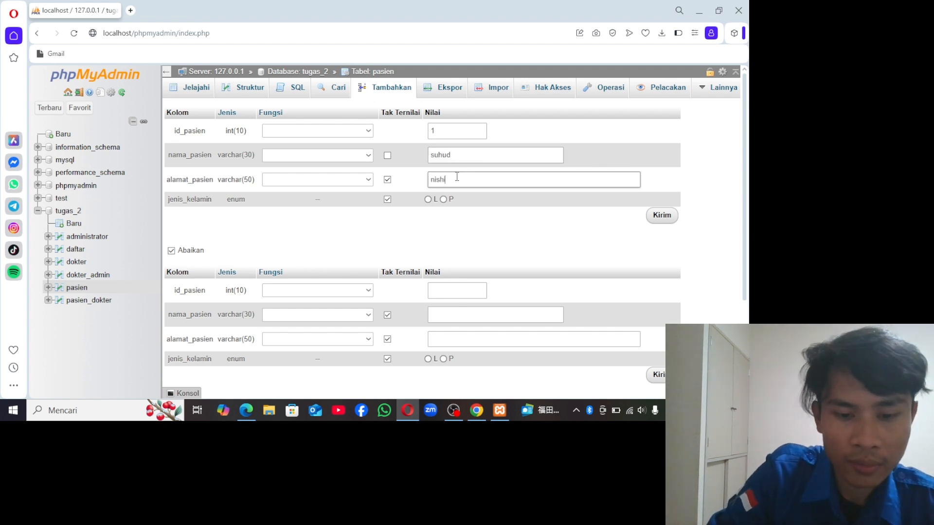
text(ya)
click(428, 200)
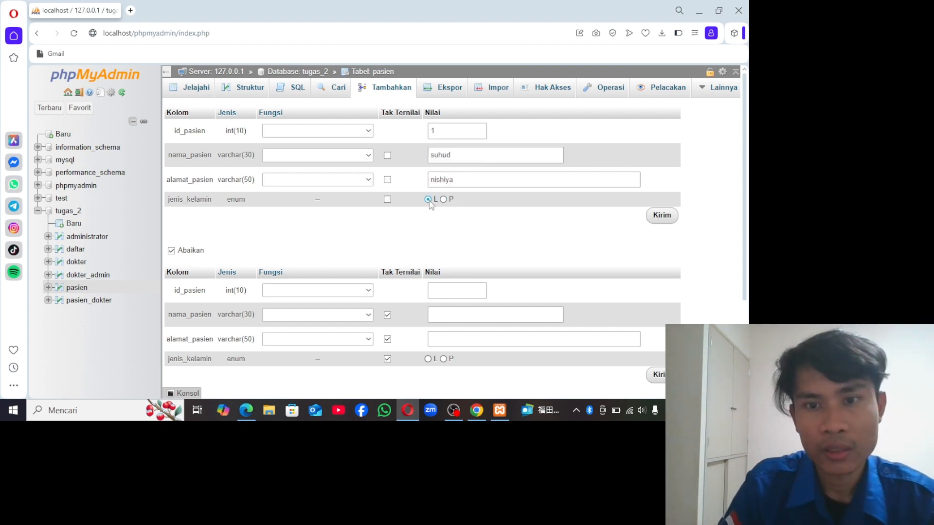
- Fill in the second new pasien row with id_pasien 2, the patient's name and address, and jenis_kelamin L, and insert both rows
drag(745, 204, 750, 261)
click(442, 215)
text(2)
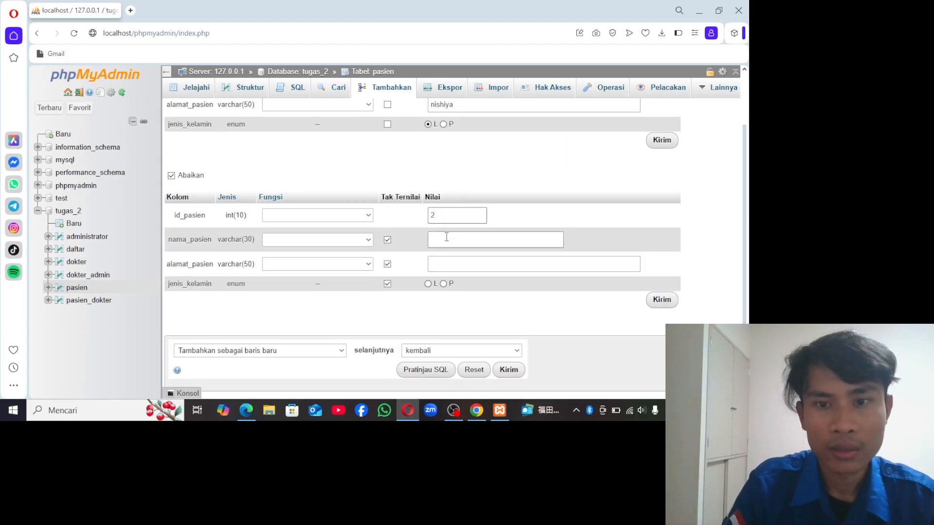
click(444, 240)
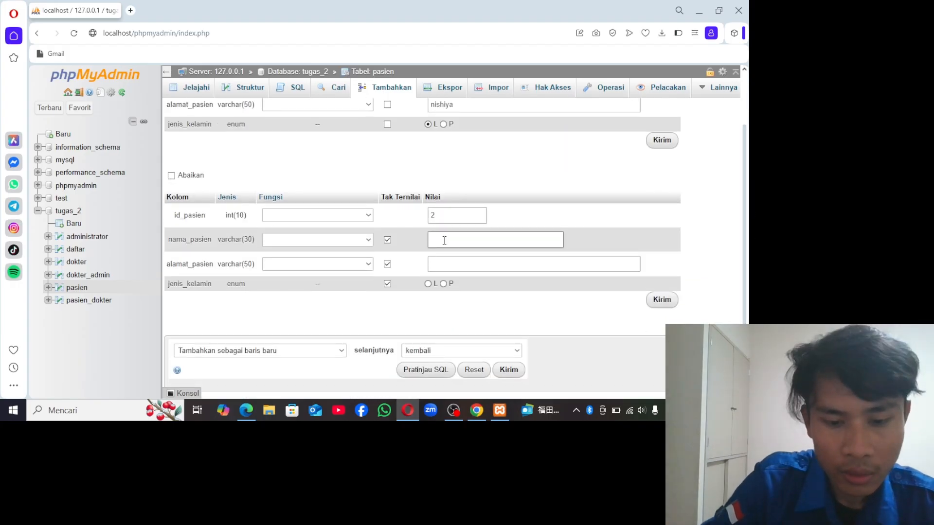
text(nizal)
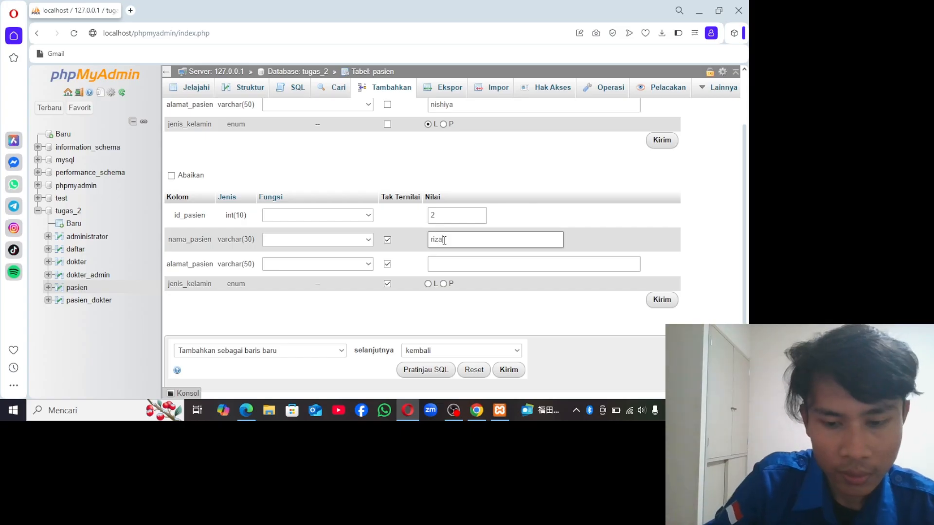
click(454, 263)
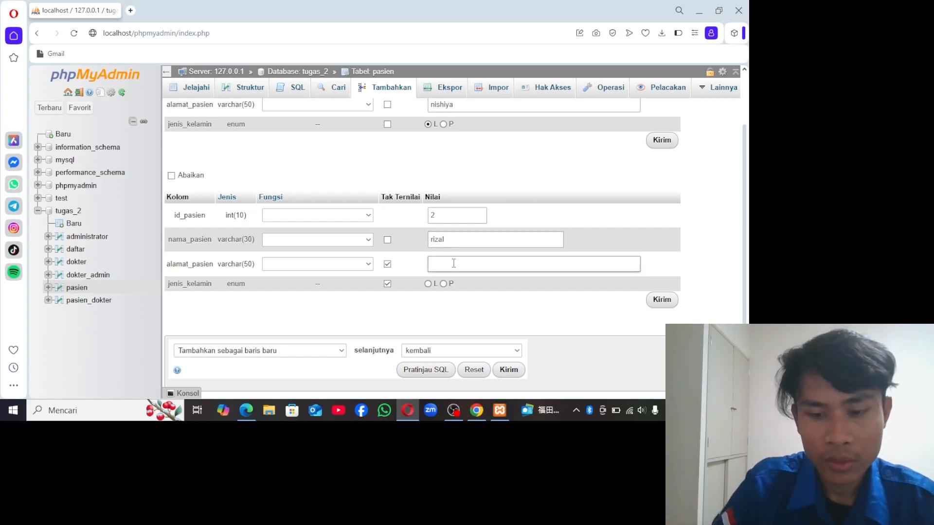
text(yok)
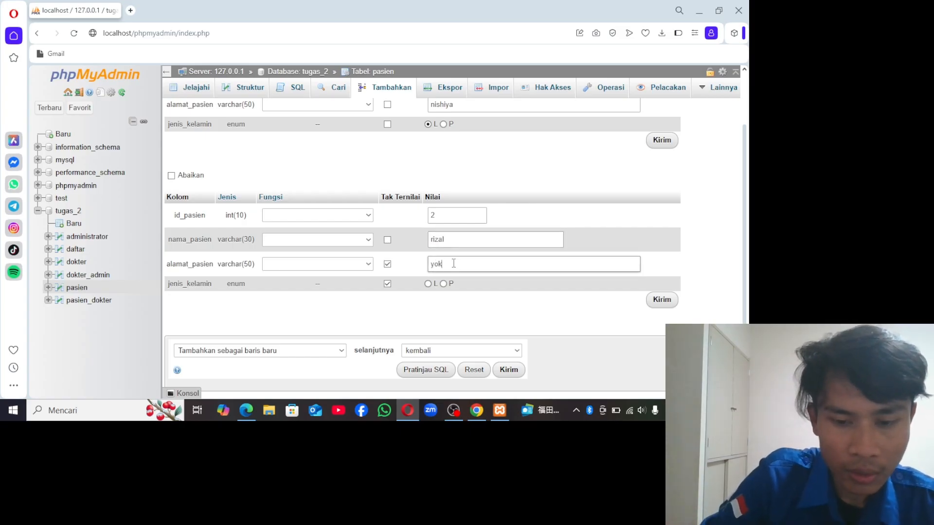
text(ohama)
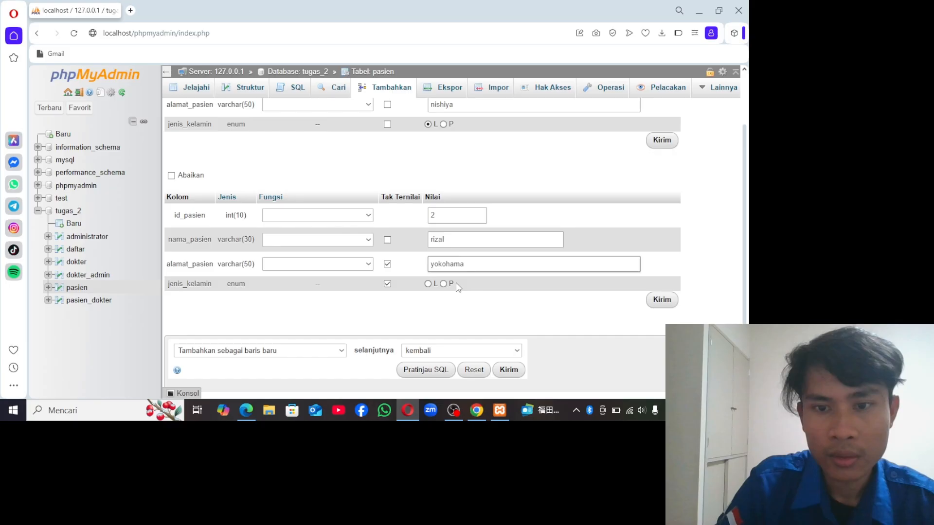
click(429, 284)
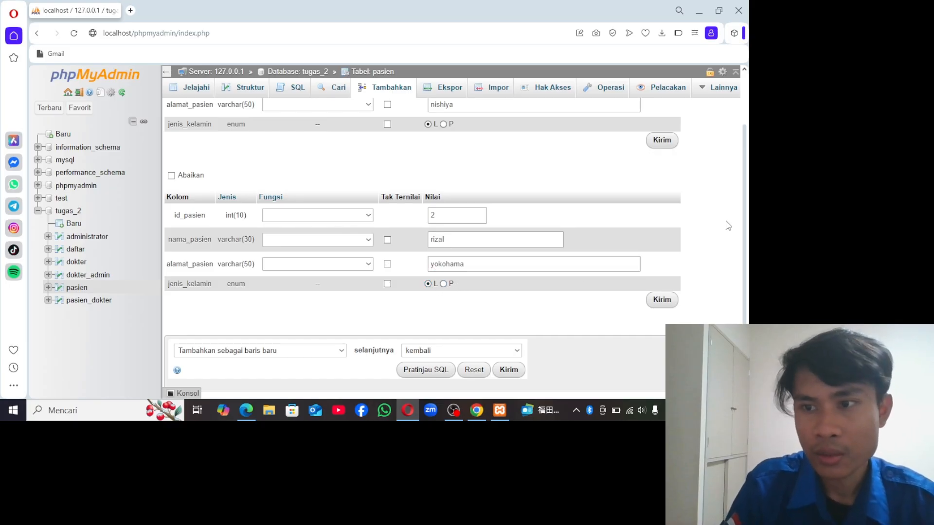
drag(745, 226, 747, 266)
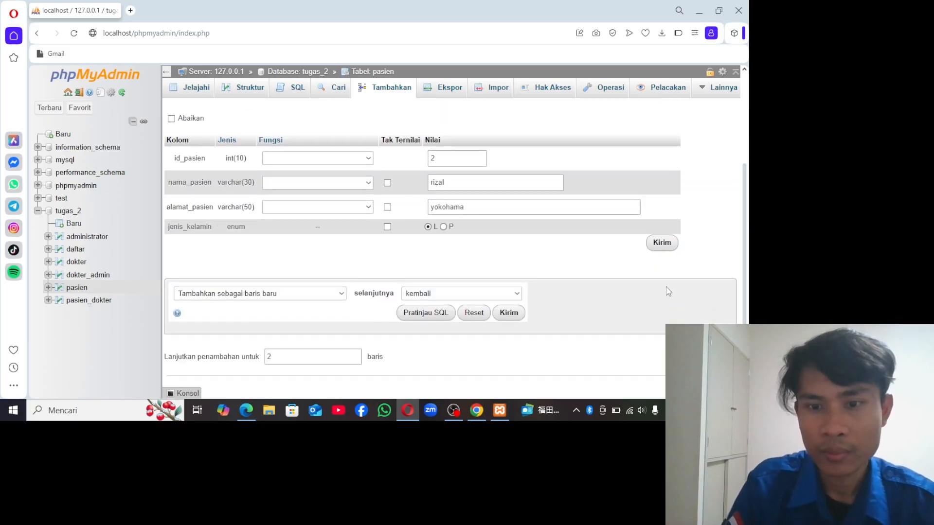
click(509, 312)
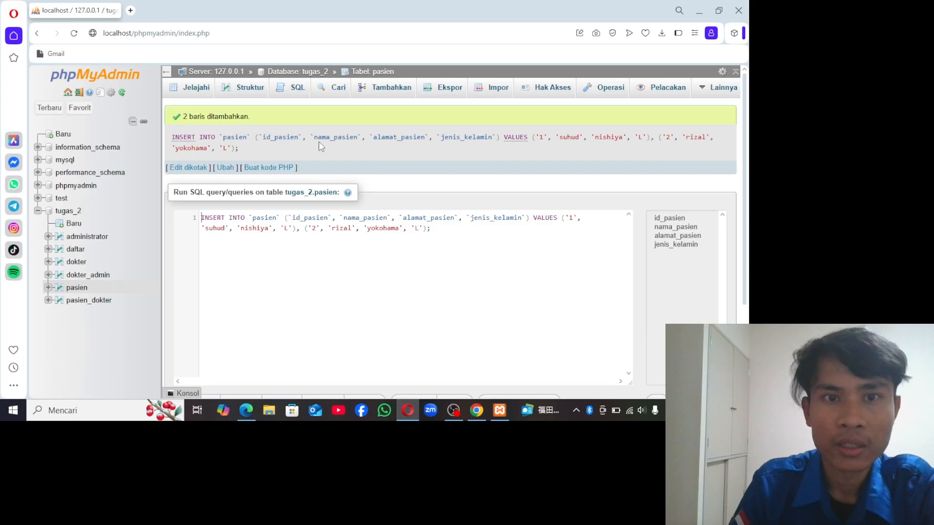
- Start another insert into the pasien table and fill its first row with id_pasien 3, the patient's name and address, and jenis_kelamin P
click(387, 98)
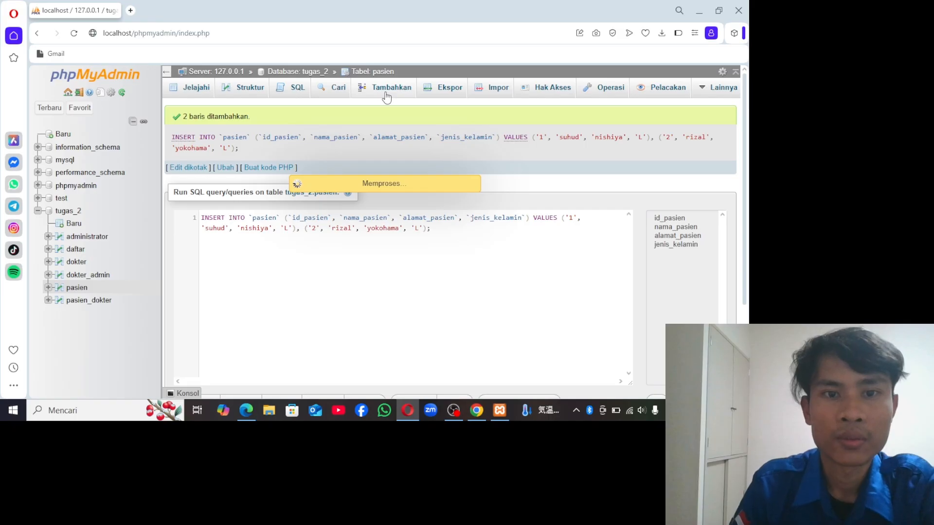
click(448, 132)
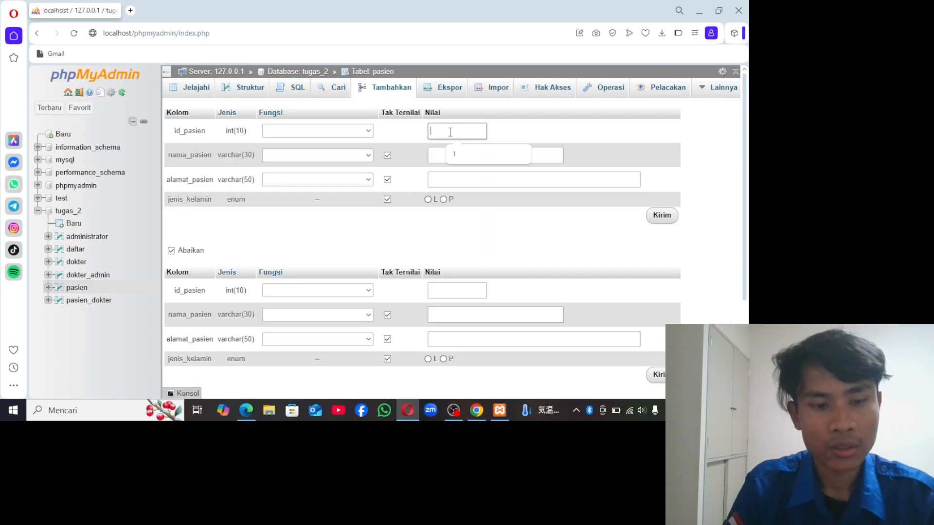
text(3)
click(446, 157)
text(n)
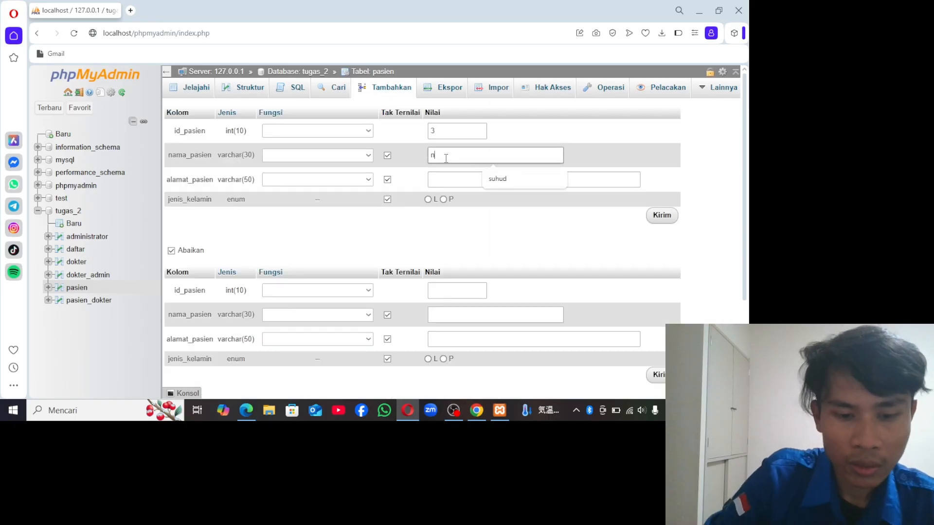
text(arumio)
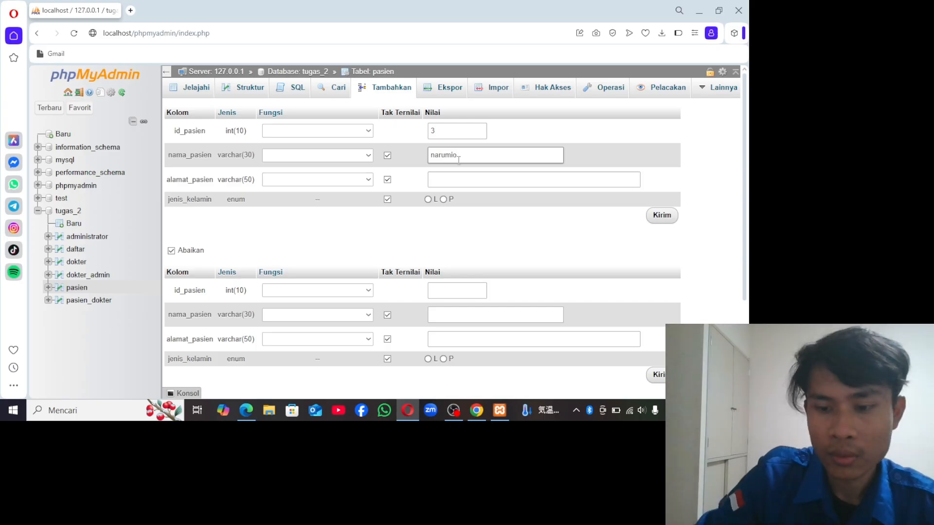
key(BackSpace)
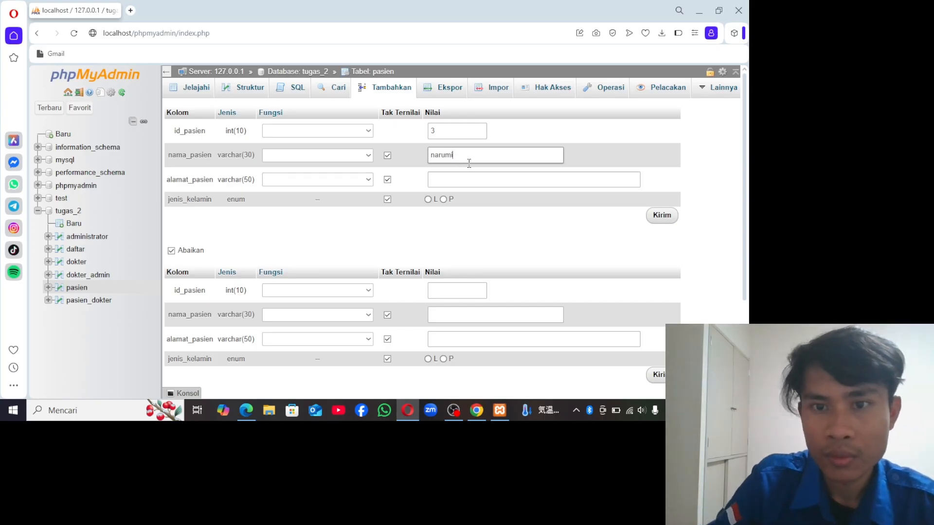
click(458, 180)
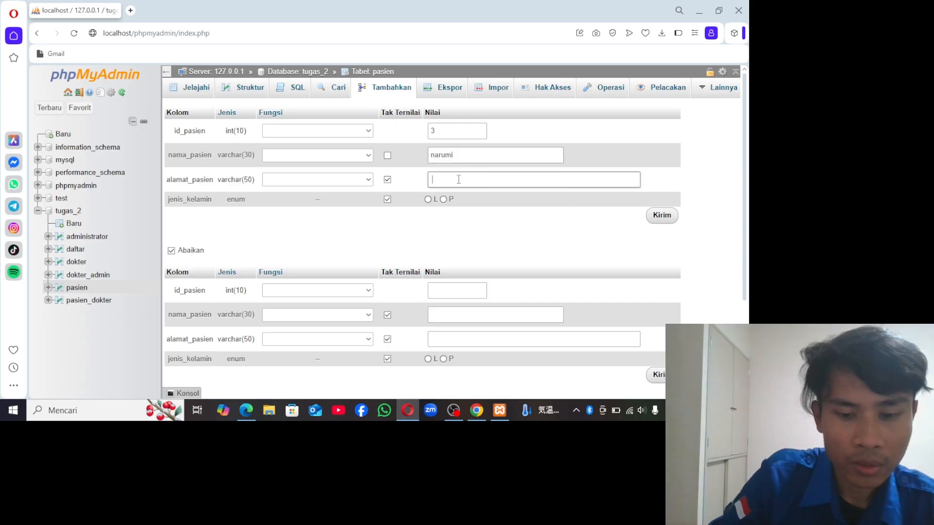
text(kamata)
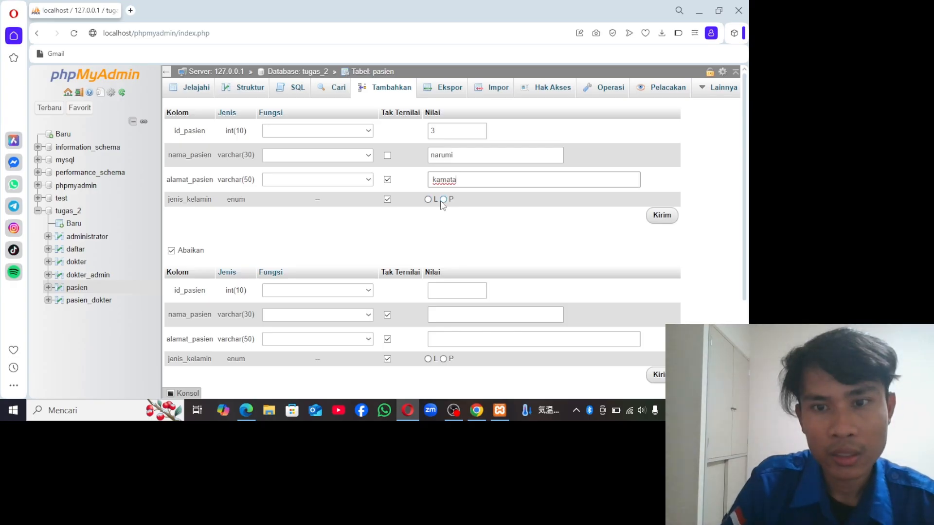
click(443, 200)
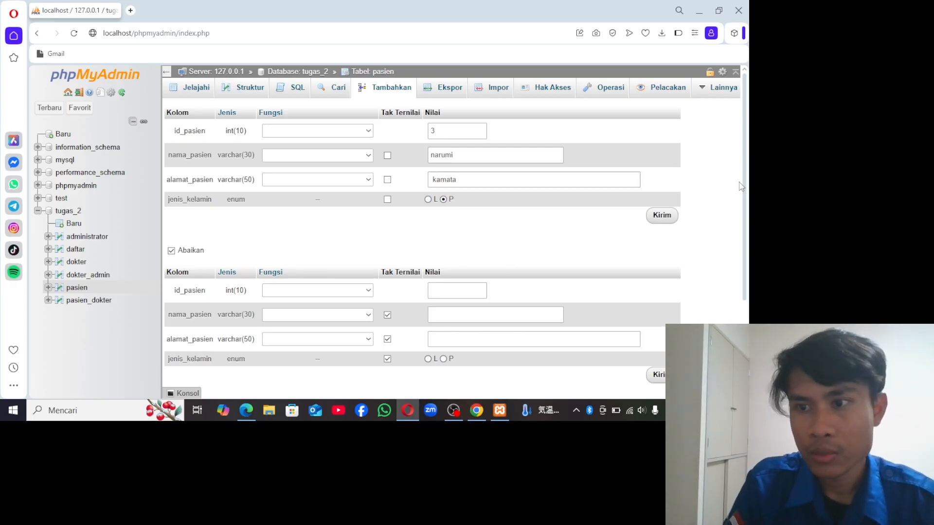
- Complete the second pasien row with id_pasien 4, the patient's name and address, and jenis_kelamin P, and insert both rows
scroll(569, 224, down, 2)
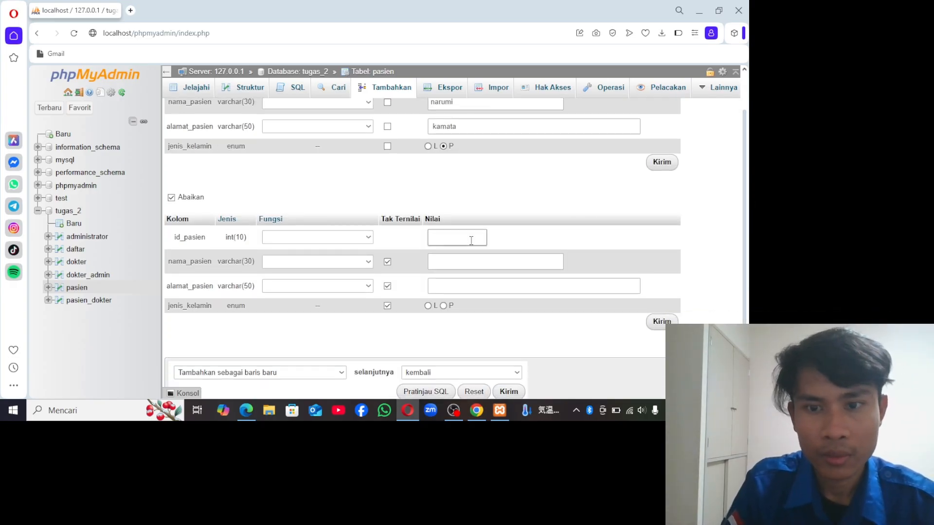
click(471, 241)
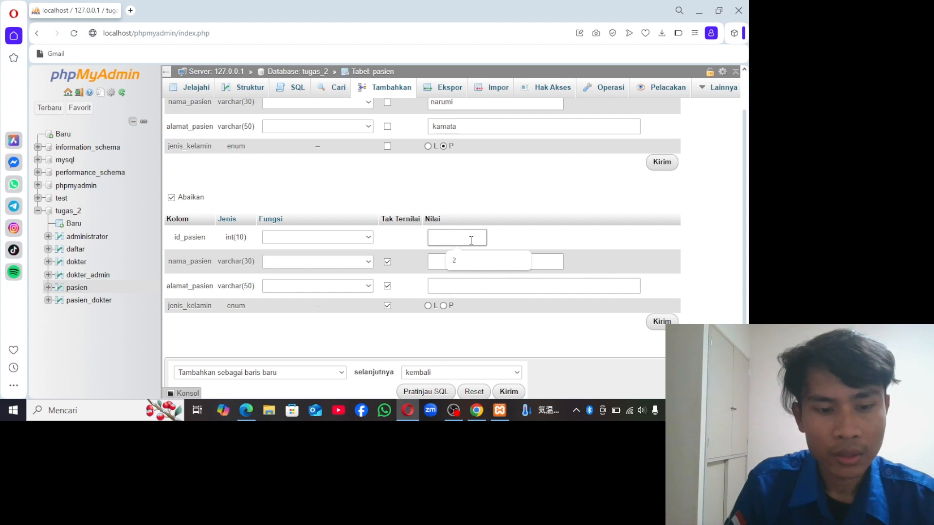
text(4)
click(459, 261)
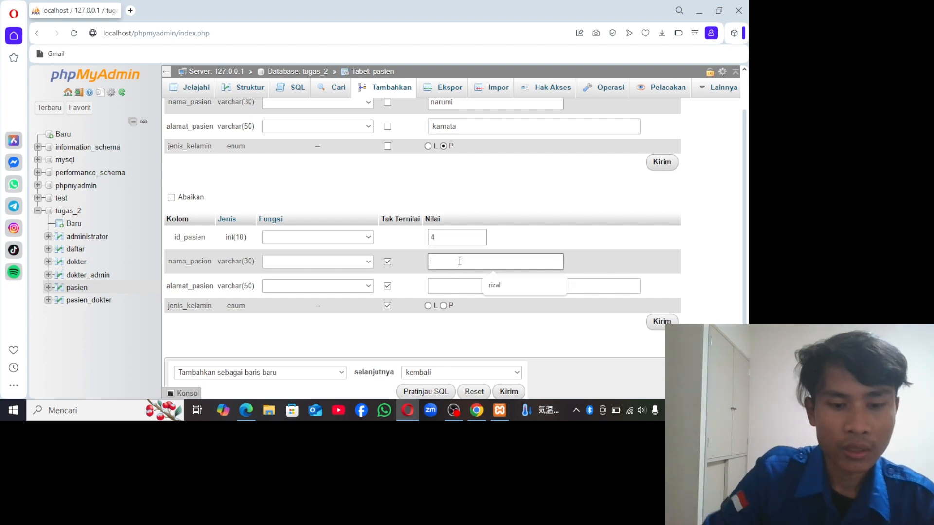
text(yamagata)
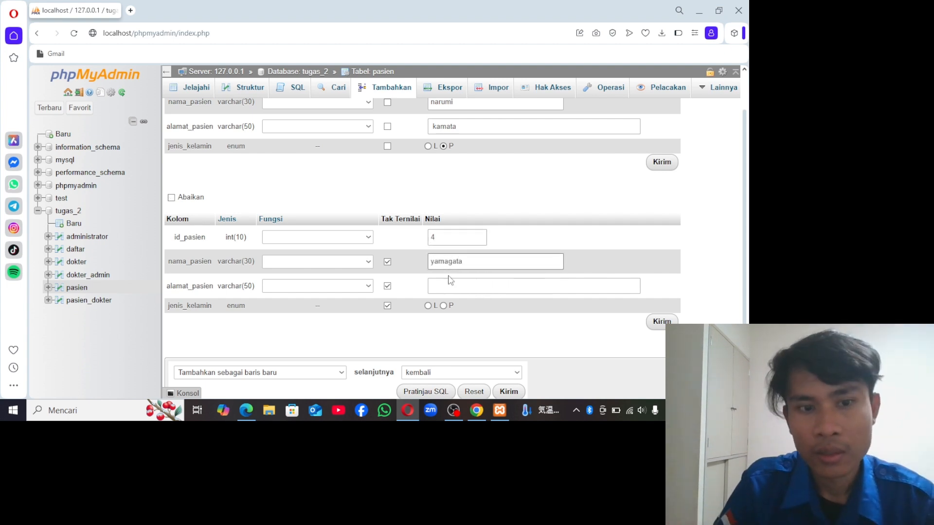
click(443, 288)
text(atsugi)
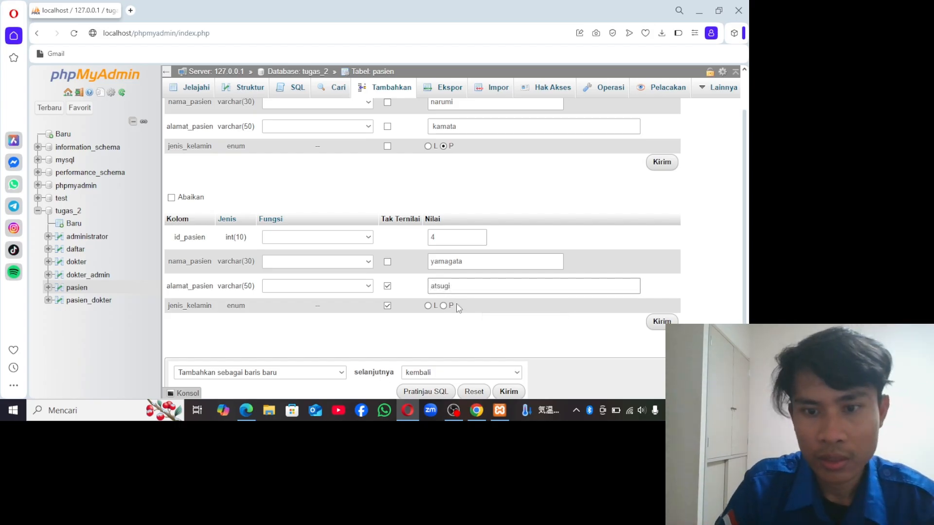
double_click(439, 309)
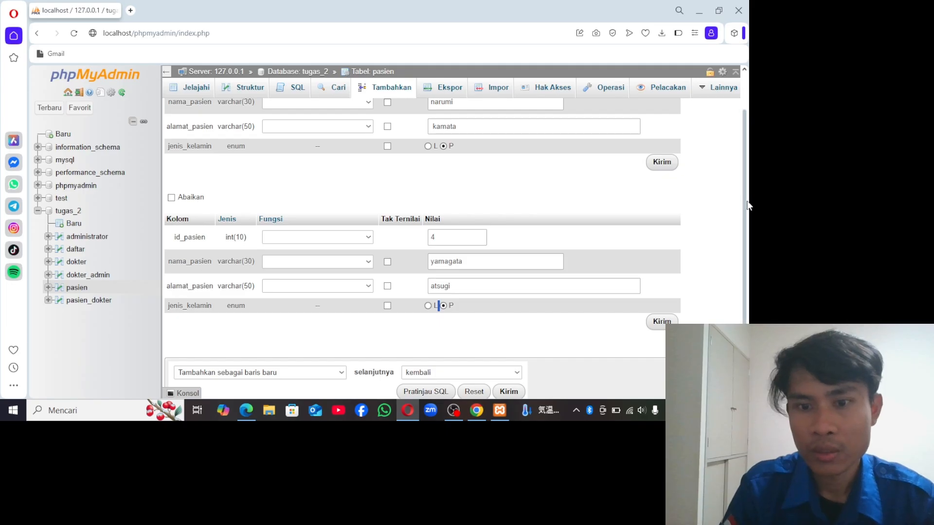
drag(744, 207, 750, 242)
click(609, 287)
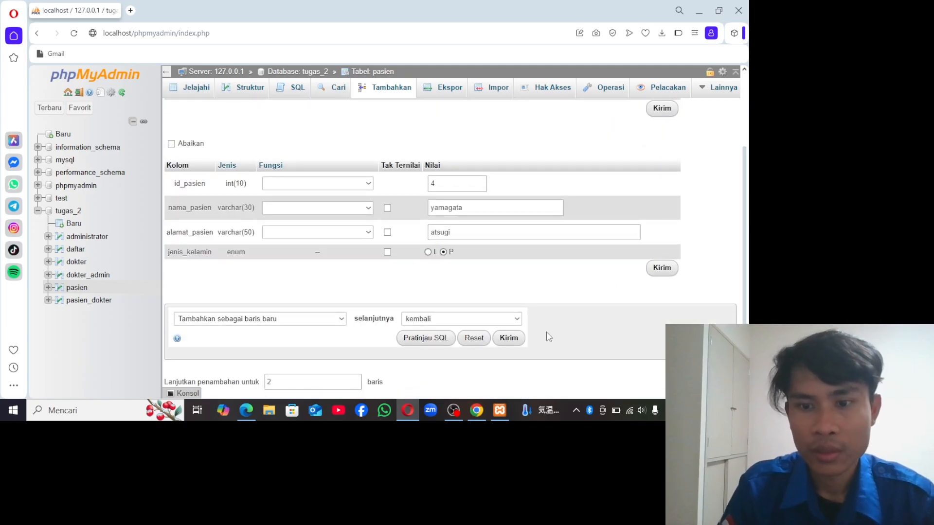
click(515, 342)
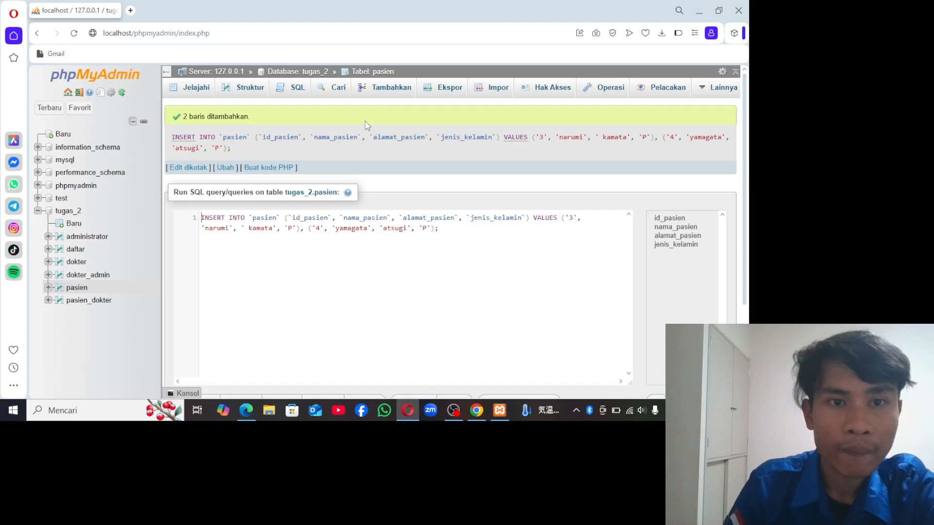
- Add an index on the id_admin column in the structure of the administrator table
click(91, 240)
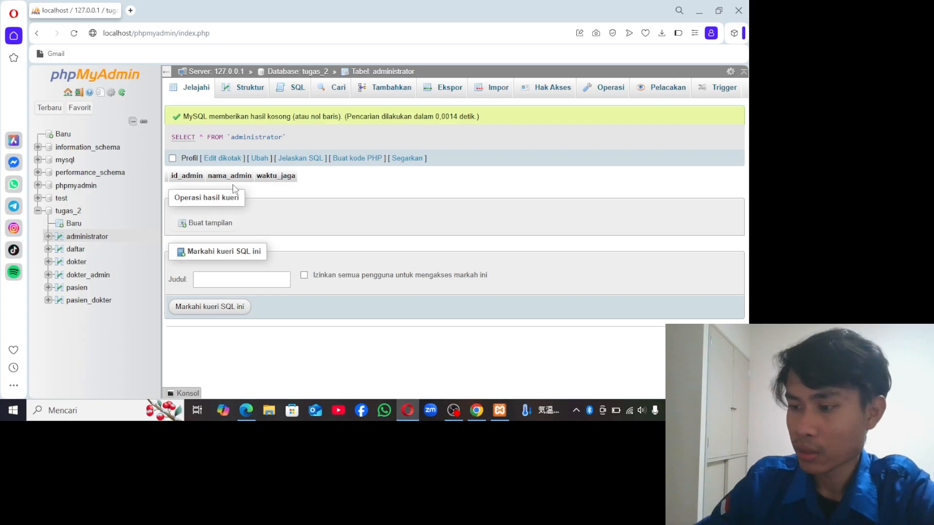
click(229, 91)
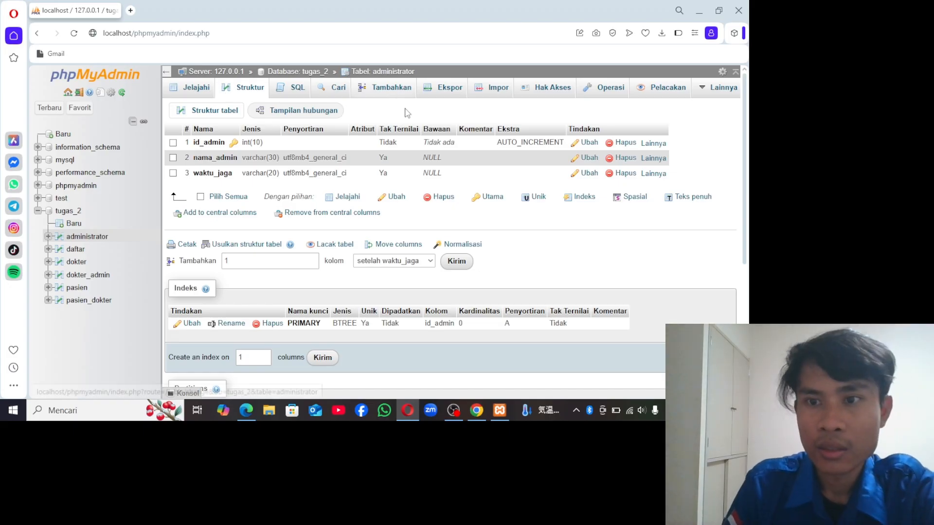
click(652, 144)
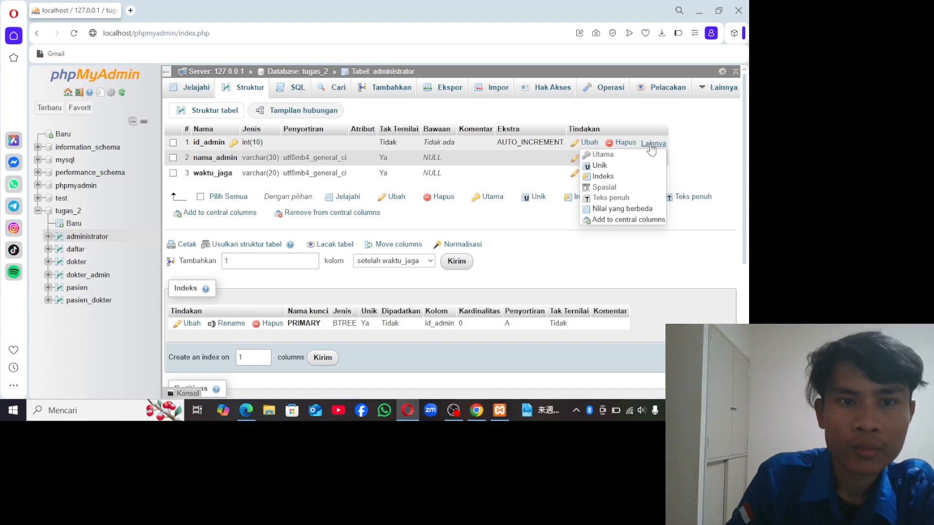
click(603, 177)
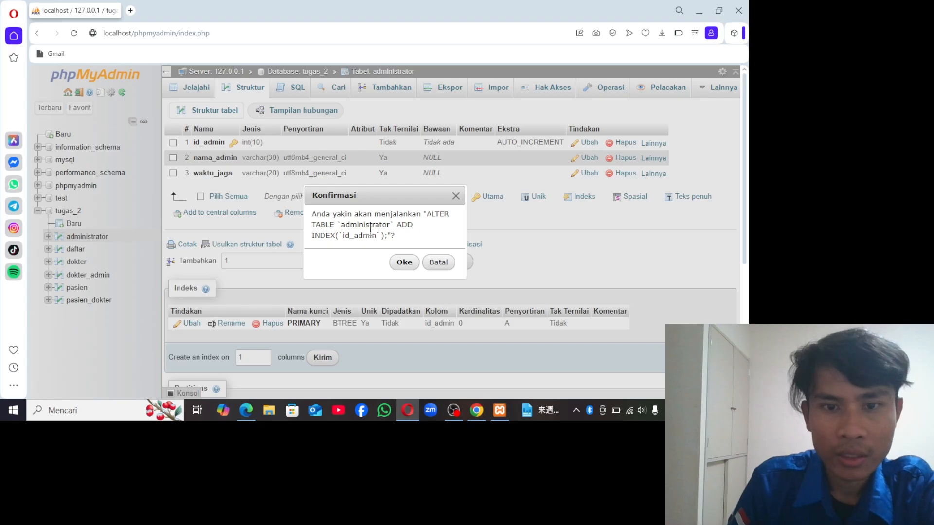
click(404, 264)
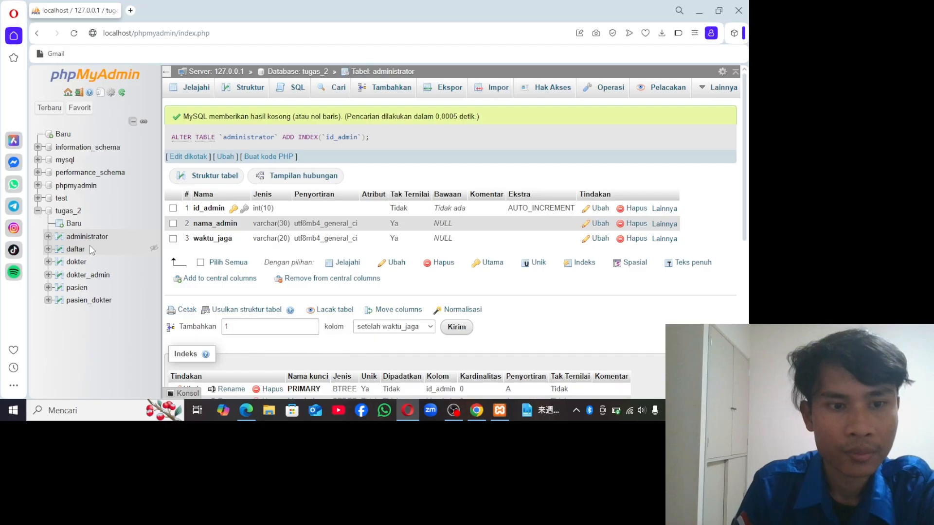
- Add an index on the id_admin column in the structure of the daftar table
click(76, 250)
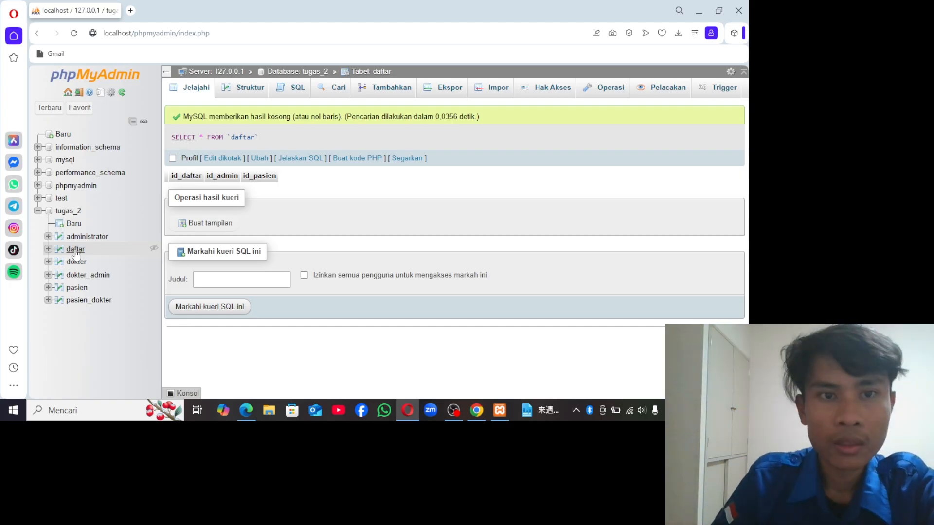
click(257, 92)
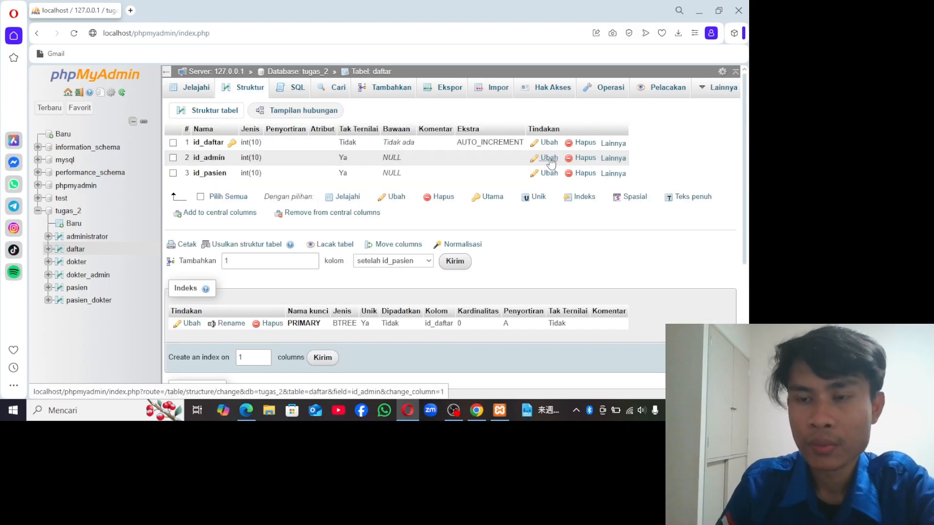
click(614, 159)
click(571, 190)
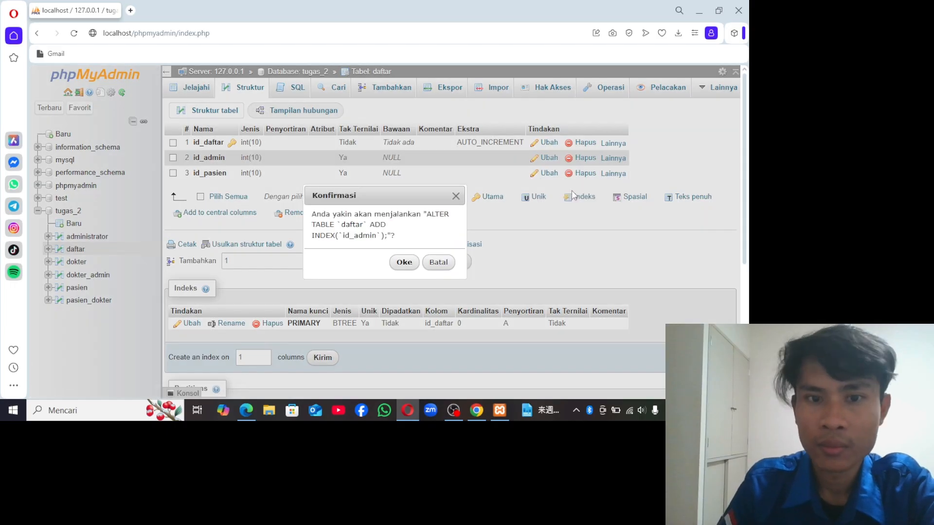
click(405, 262)
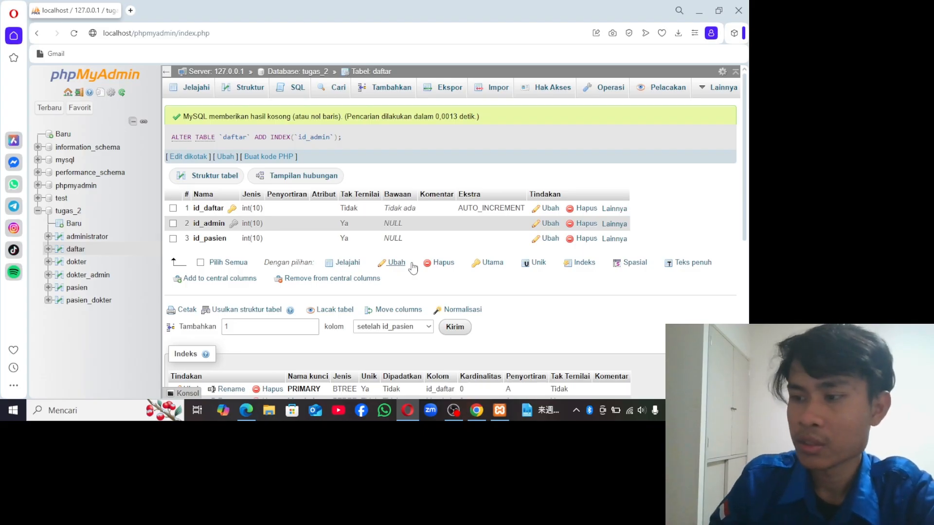
- Add an index on the id_pasien column in the structure of the daftar table
click(614, 239)
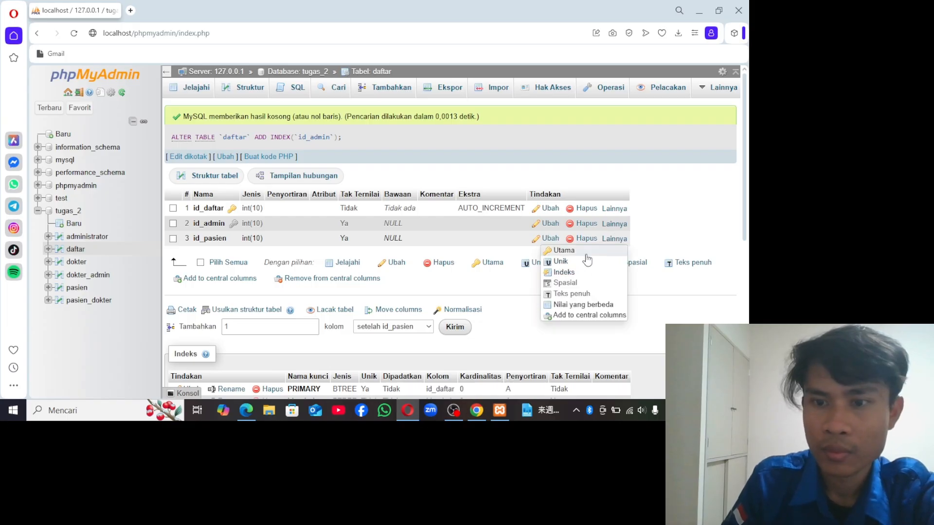
click(567, 274)
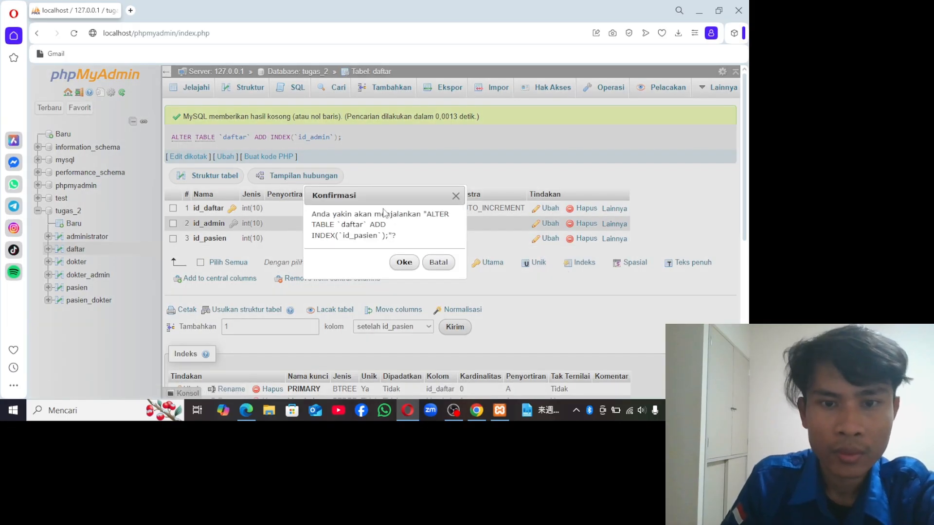
click(404, 263)
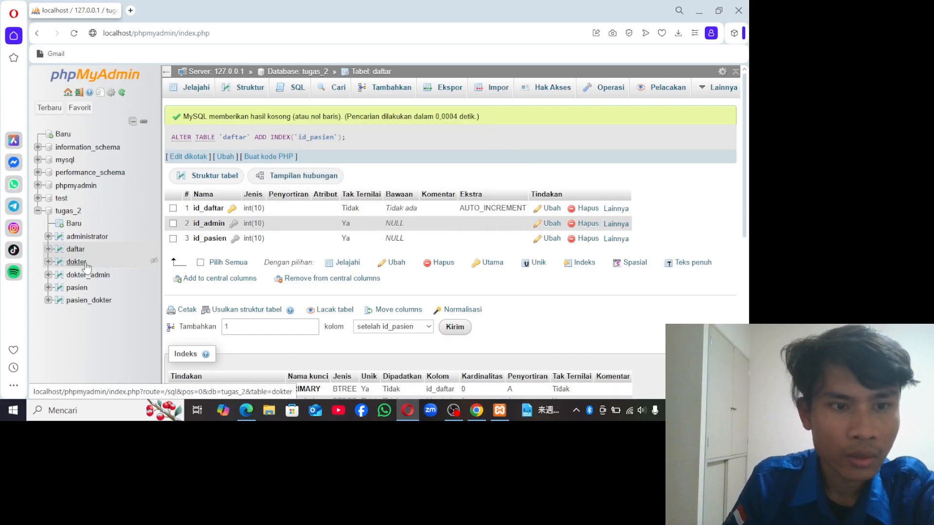
- Add an index on the id_dokter column in the structure of the dokter table
click(78, 263)
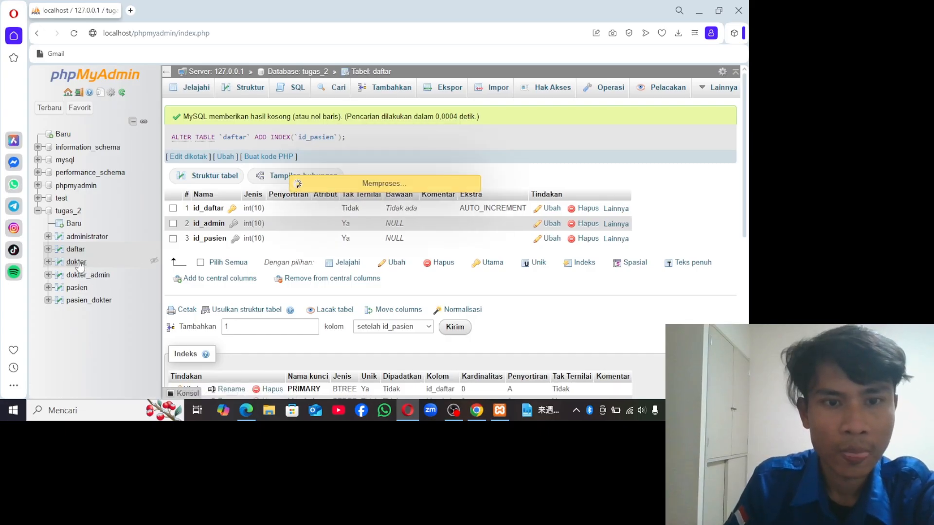
click(243, 88)
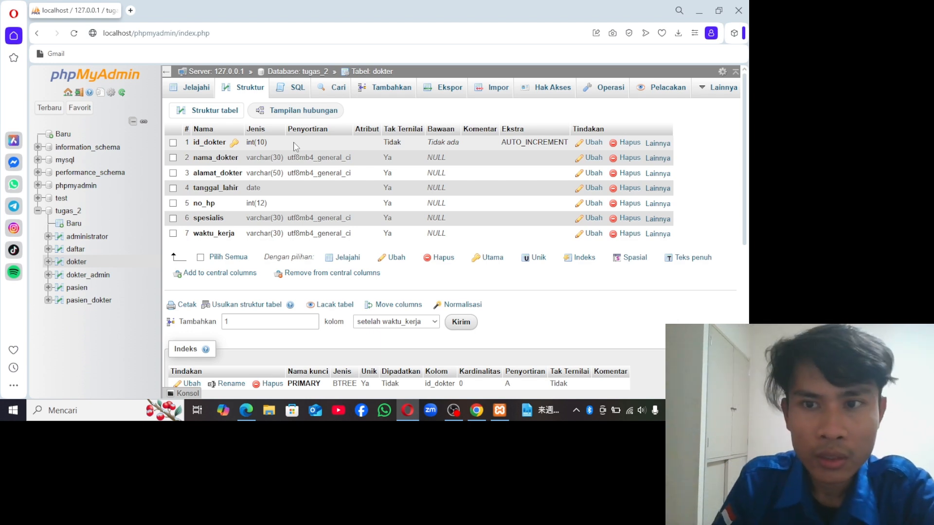
click(657, 143)
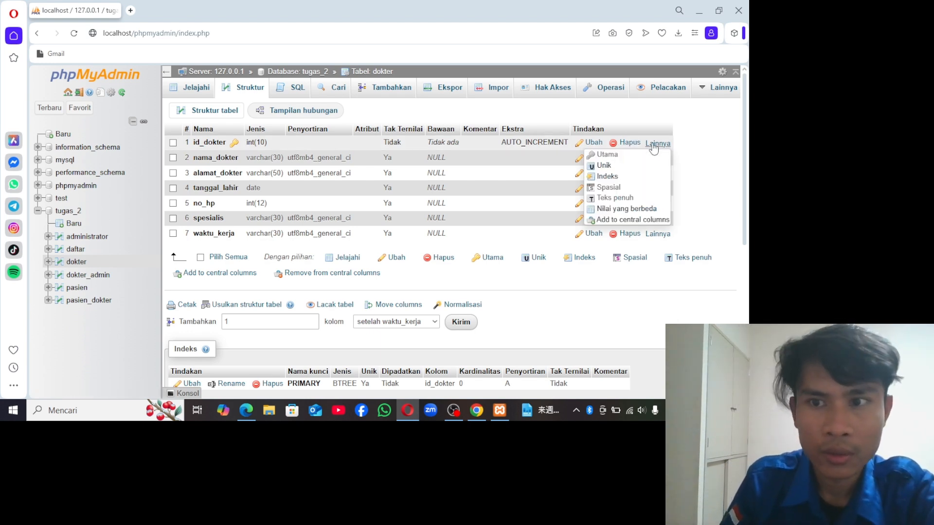
click(608, 177)
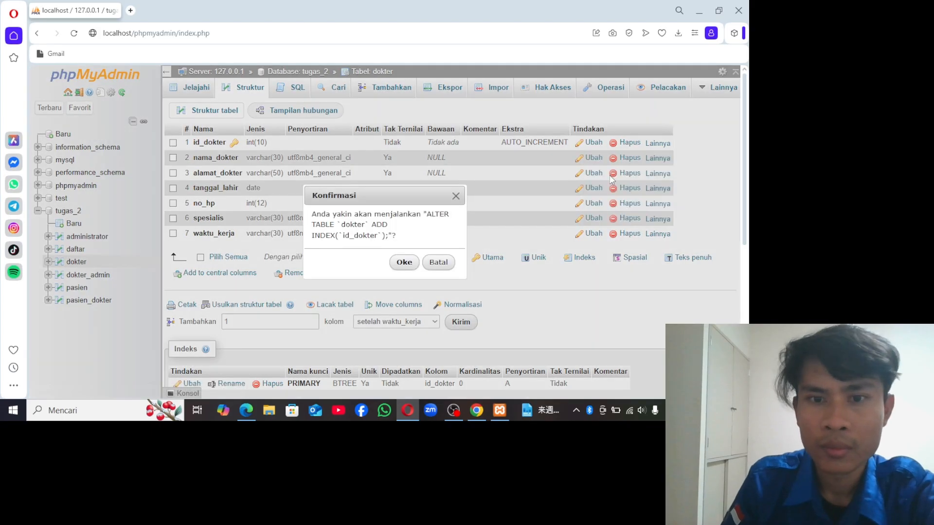
click(403, 263)
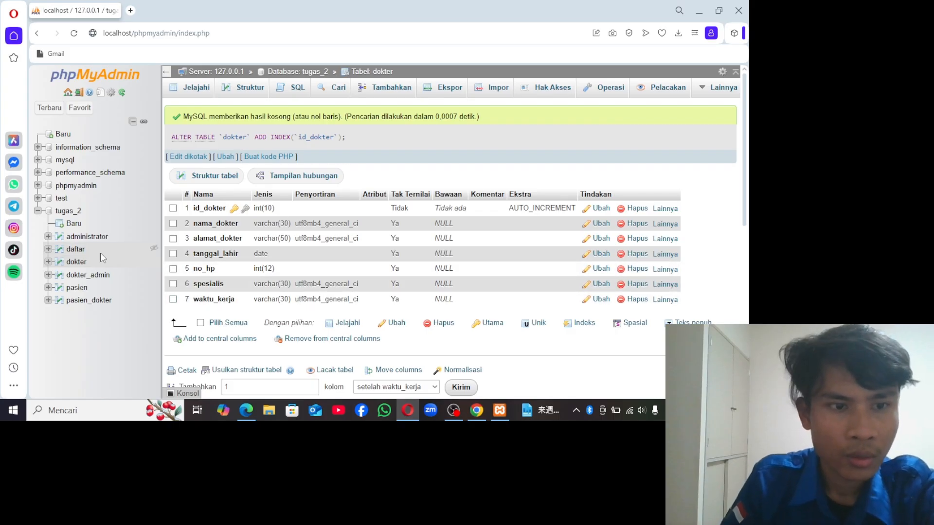
- Add separate indexes on the id_dokter and id_admin columns in the structure of the dokter_admin table
click(88, 276)
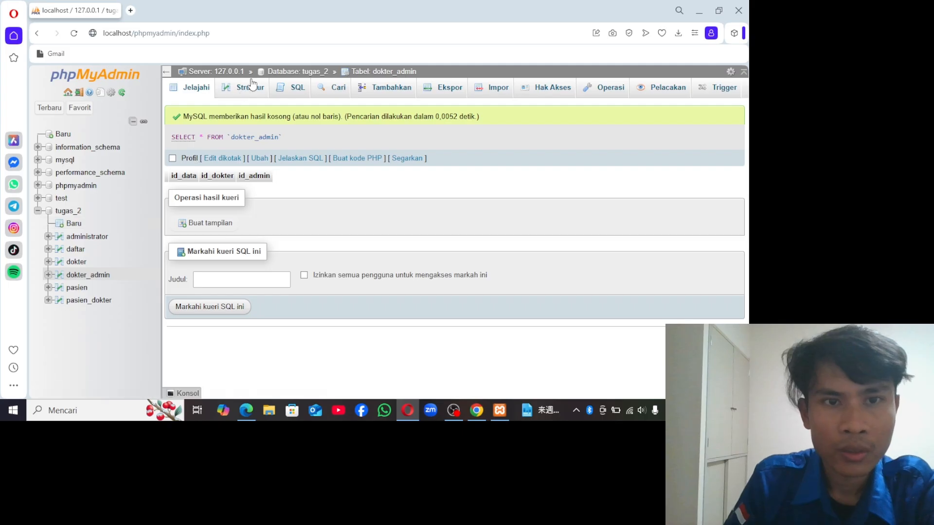
click(246, 89)
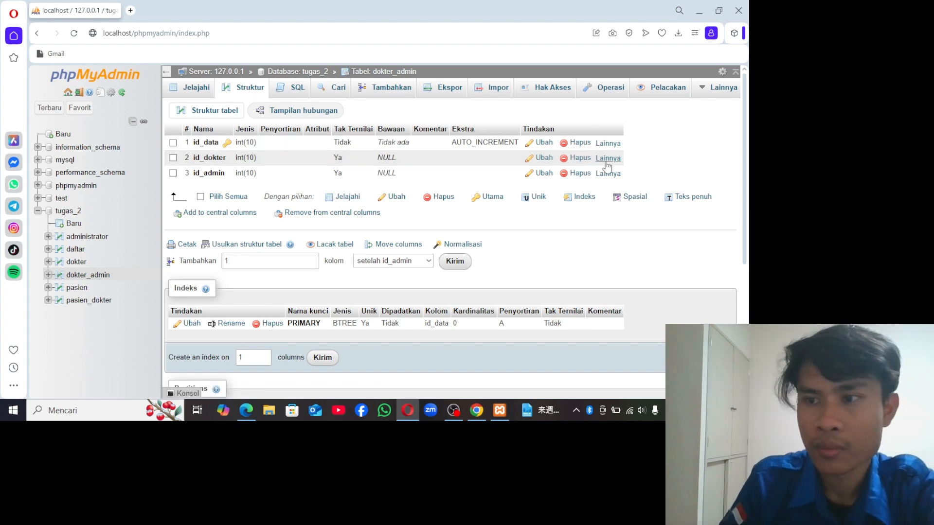
mouse_move(607, 163)
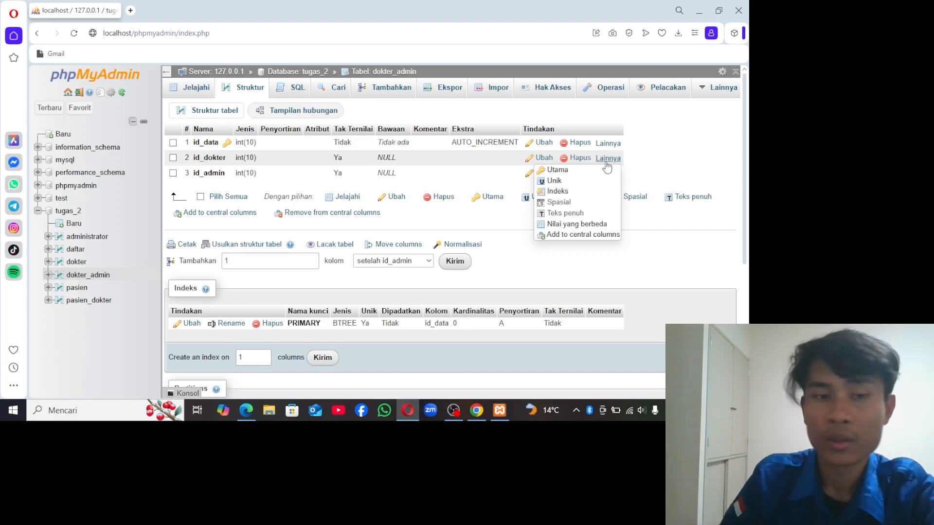
click(558, 191)
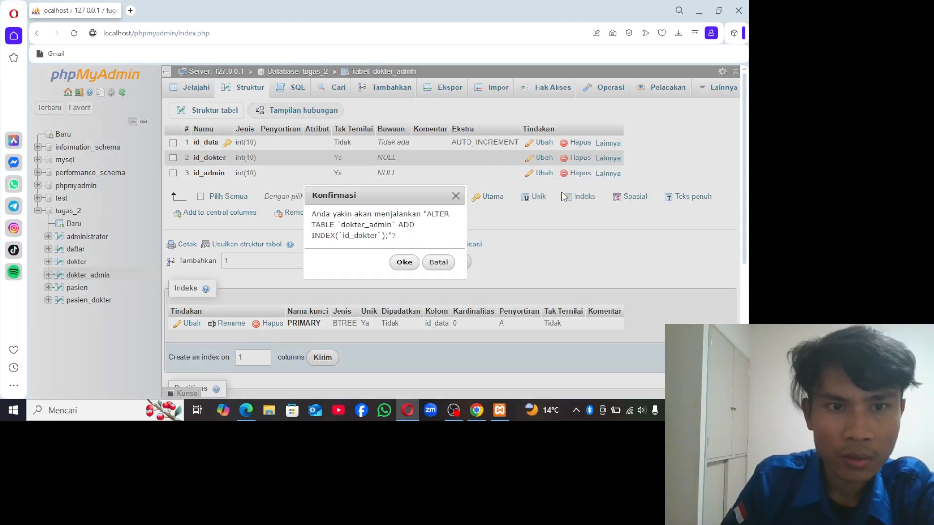
click(404, 264)
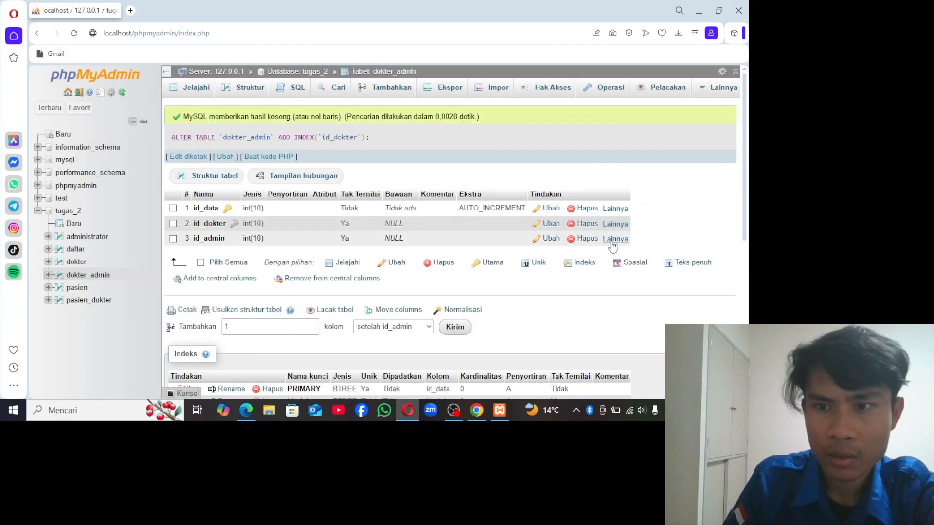
click(614, 239)
click(578, 276)
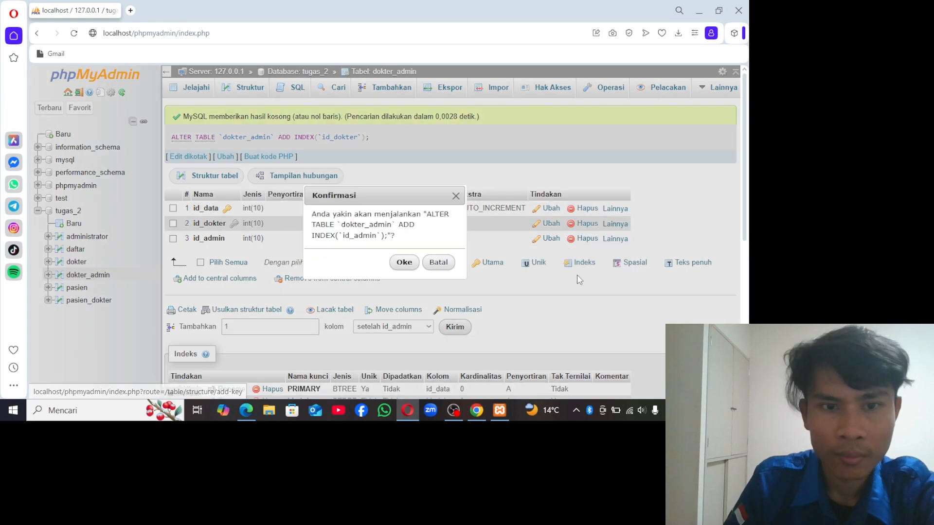
click(405, 264)
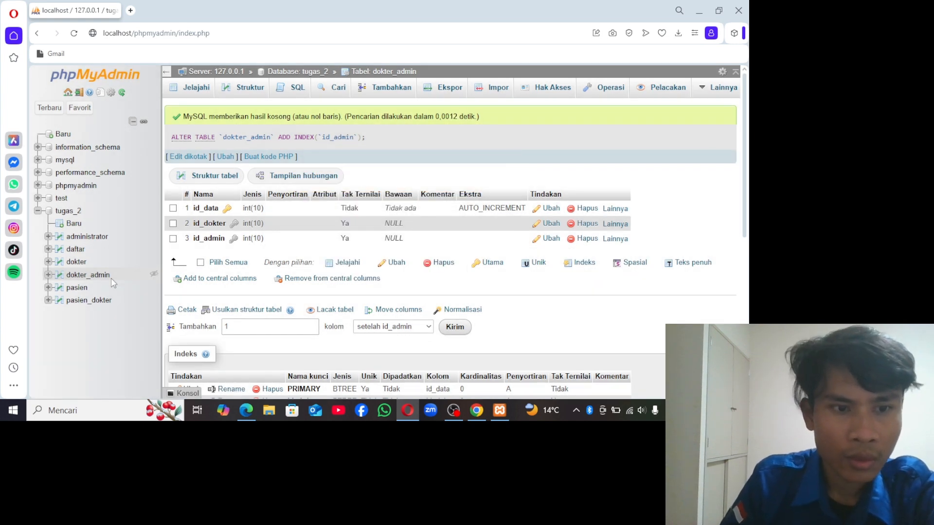
- Add an index on the id_pasien column in the structure of the pasien table
click(87, 291)
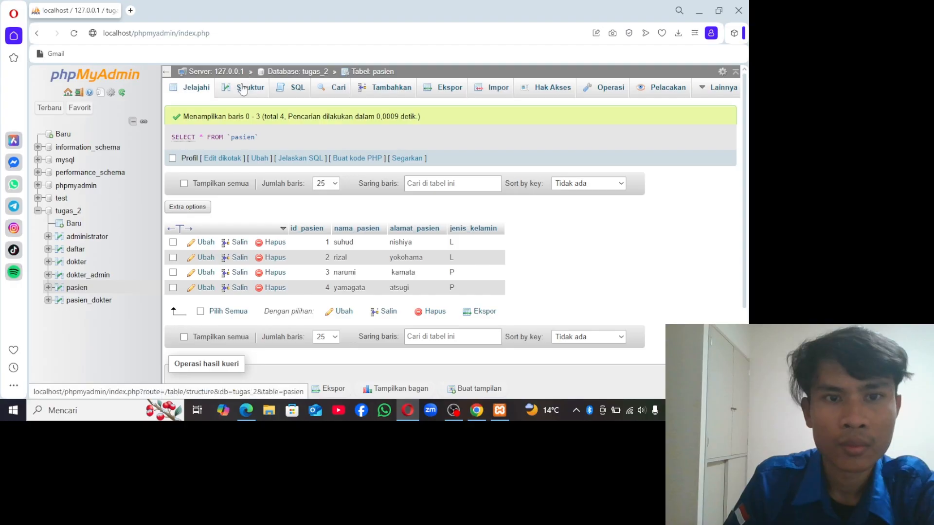
click(243, 90)
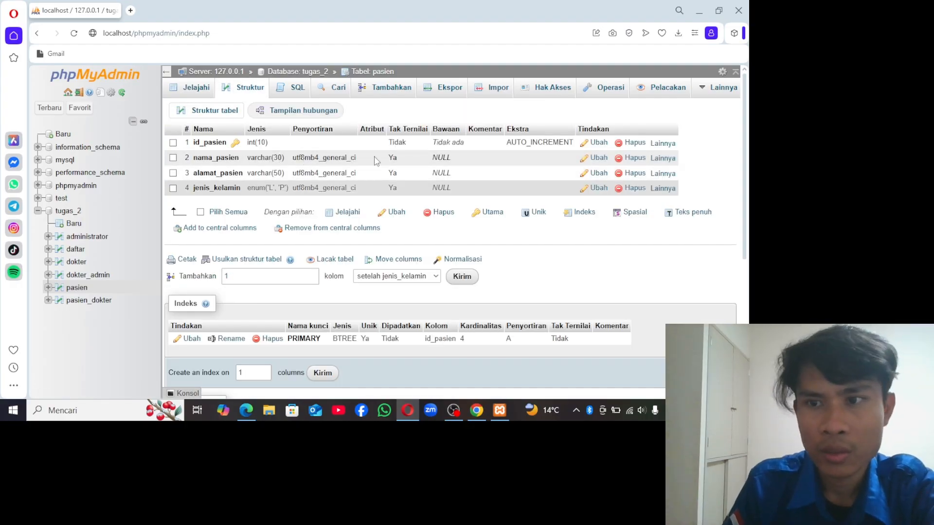
click(661, 144)
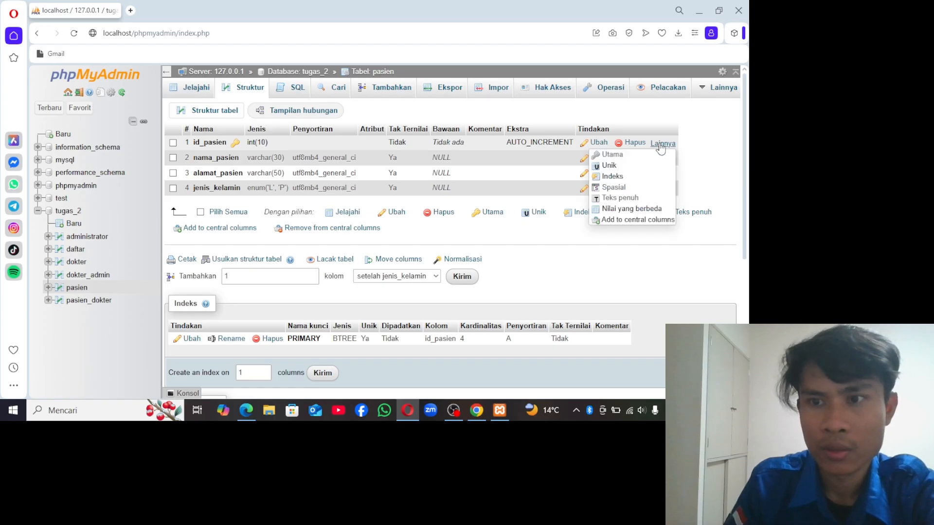
click(626, 176)
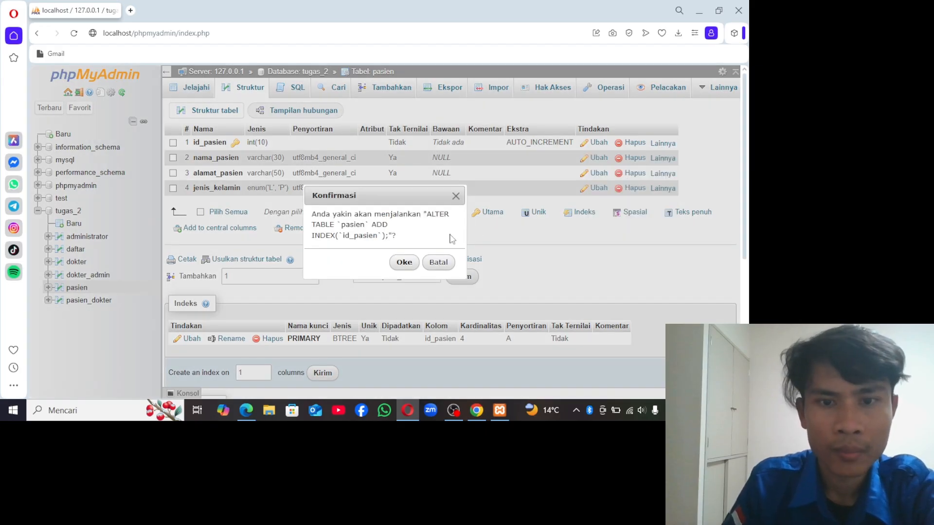
click(405, 263)
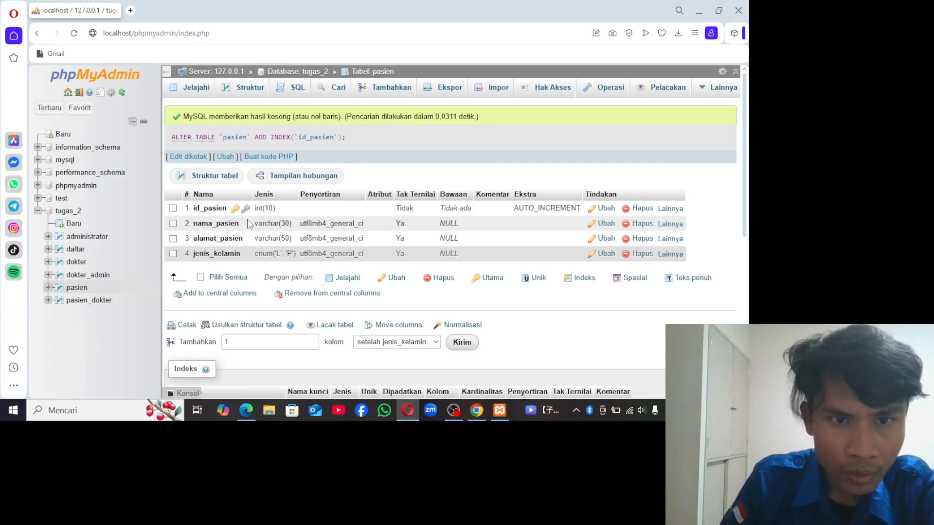
- Add separate indexes on the id_dokter and id_pasien columns in the structure of the pasien_dokter table
click(88, 302)
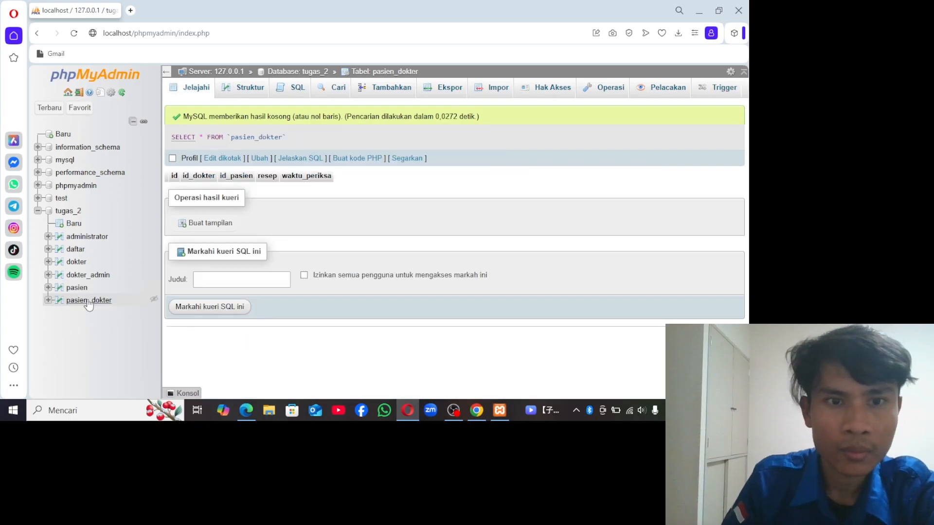
click(247, 95)
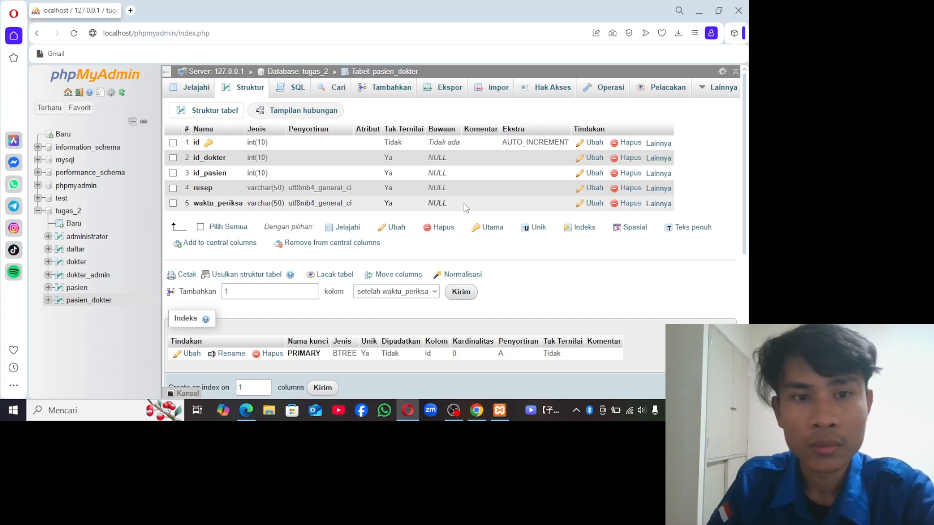
click(649, 165)
click(608, 192)
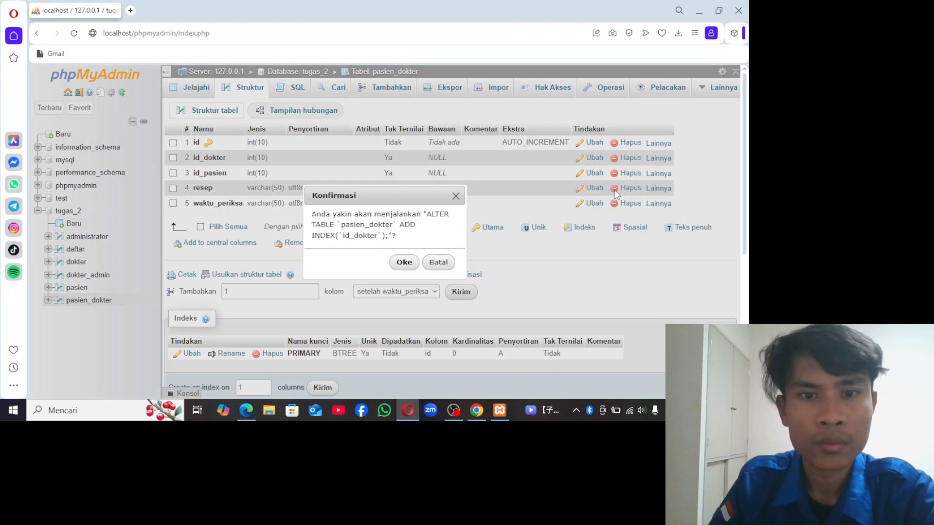
click(405, 263)
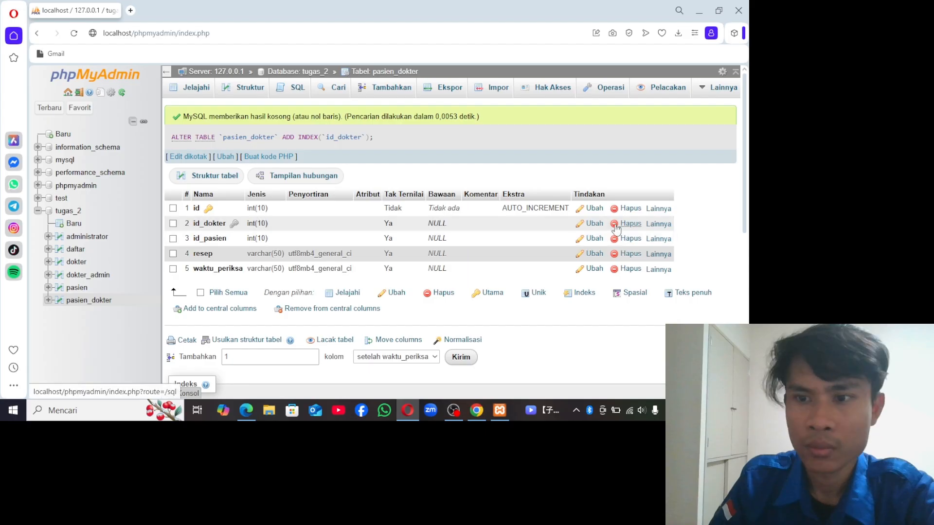
click(659, 243)
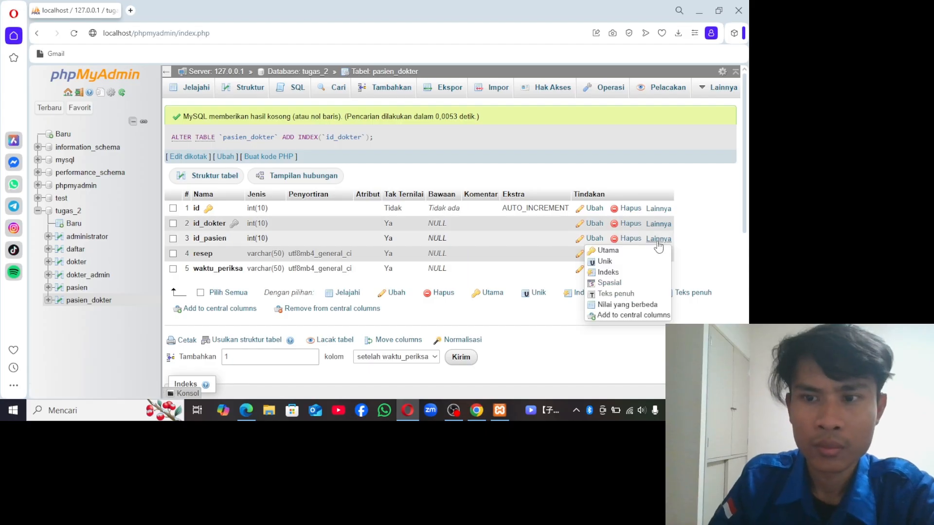
click(616, 274)
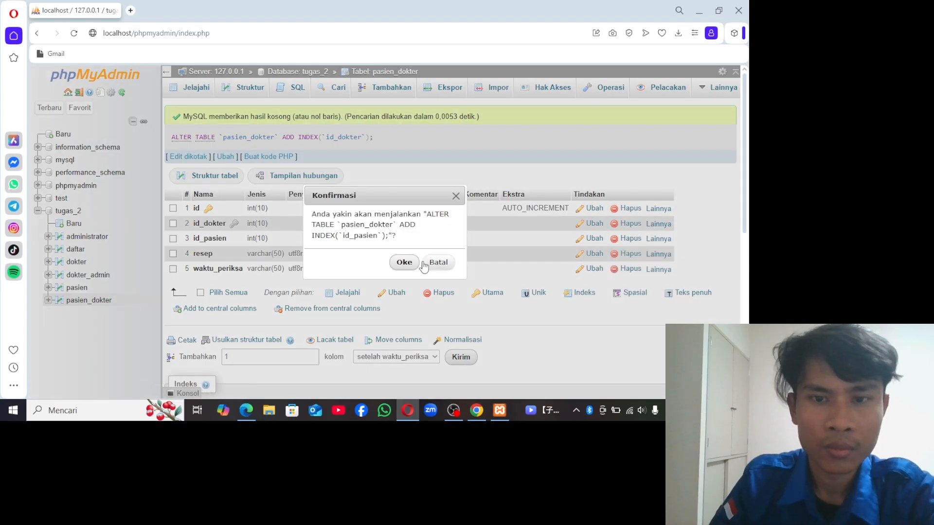
click(406, 264)
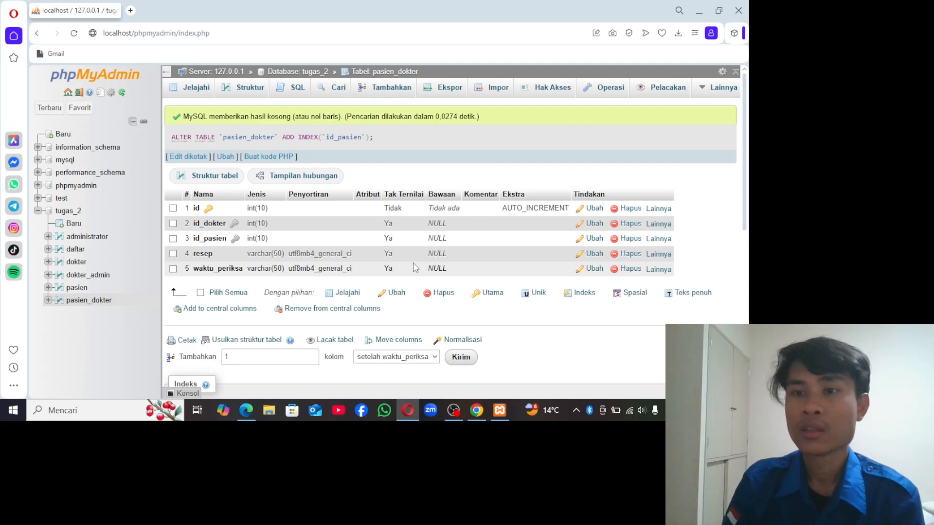
click(703, 93)
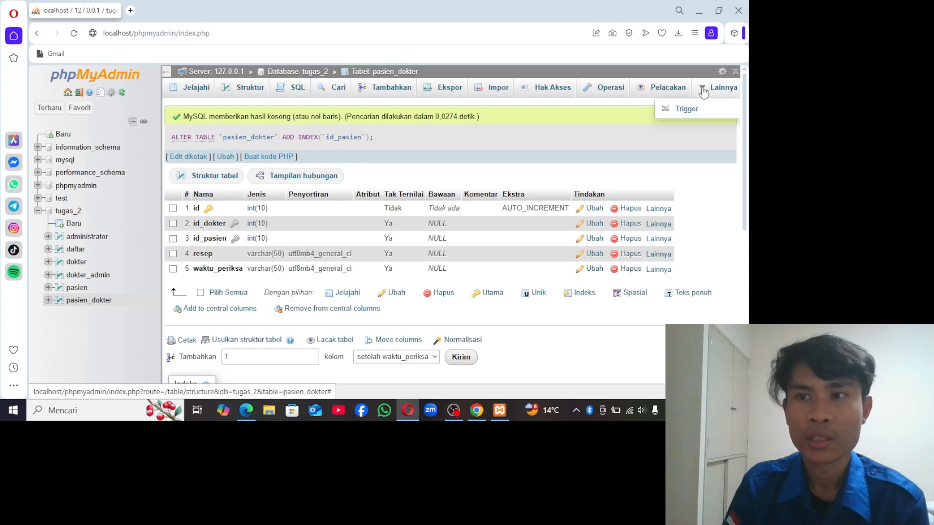
click(704, 93)
click(704, 92)
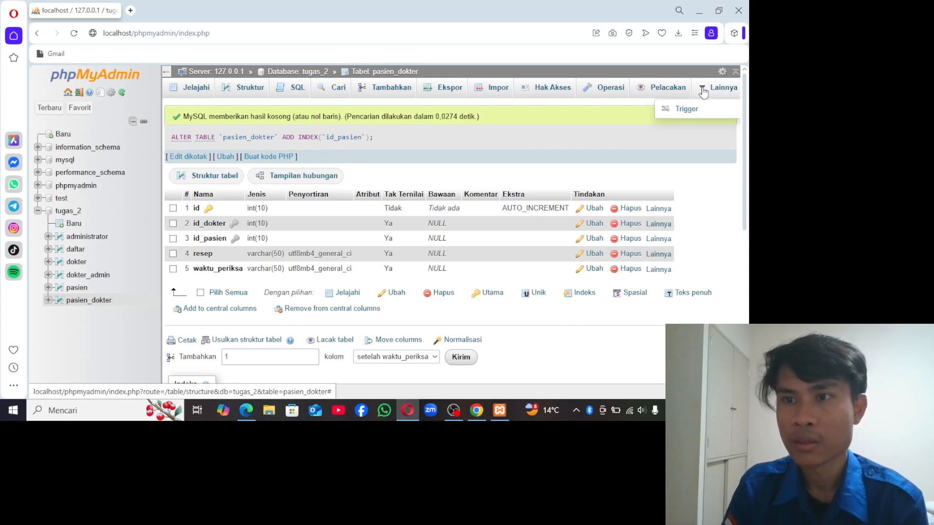
click(703, 93)
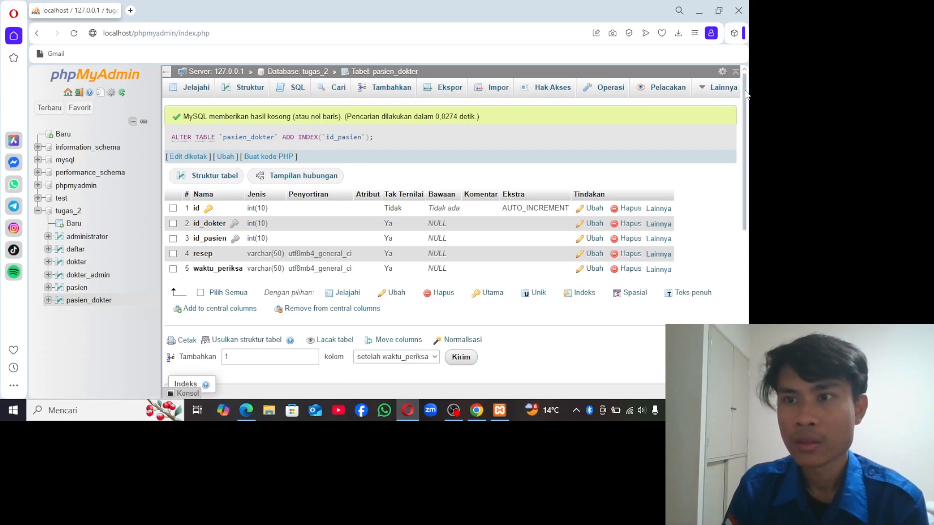
scroll(747, 121, down, 2)
drag(748, 117, 749, 116)
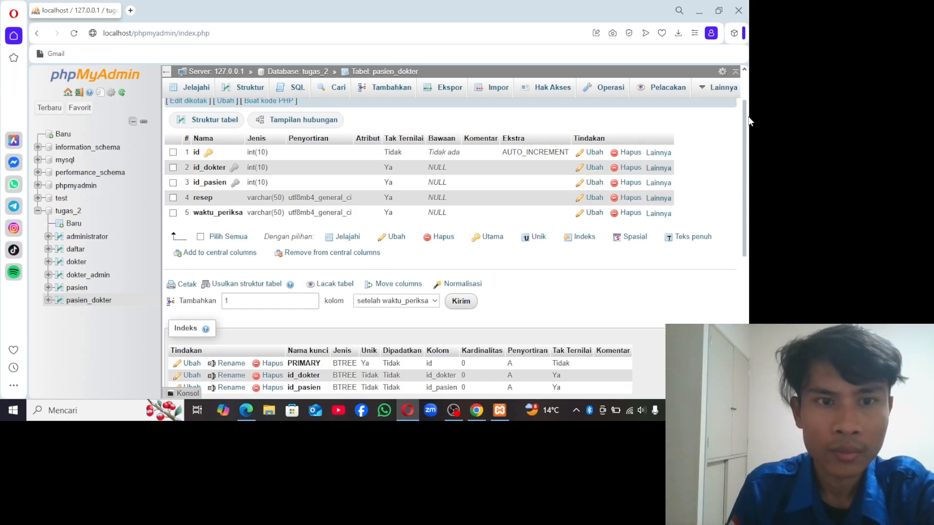
- Open the structure of the administrator table and check which further table operations are available
click(105, 238)
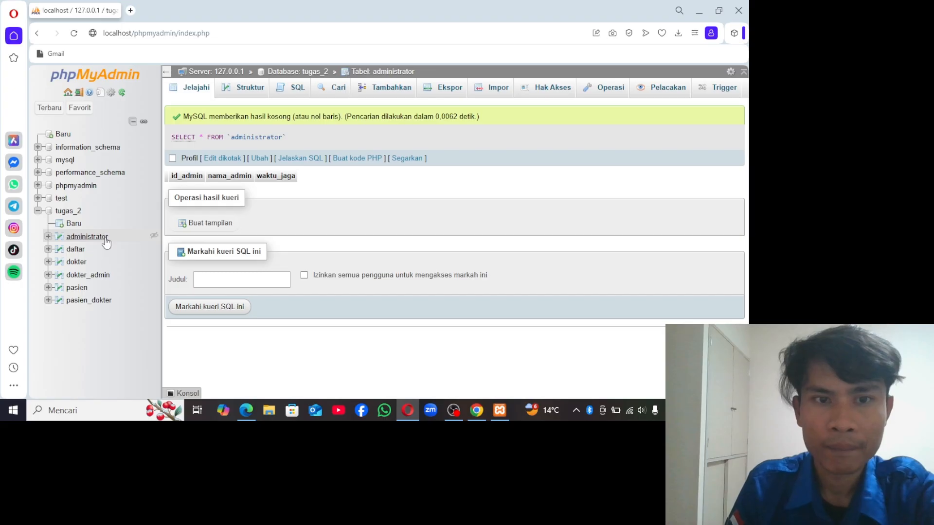
click(244, 94)
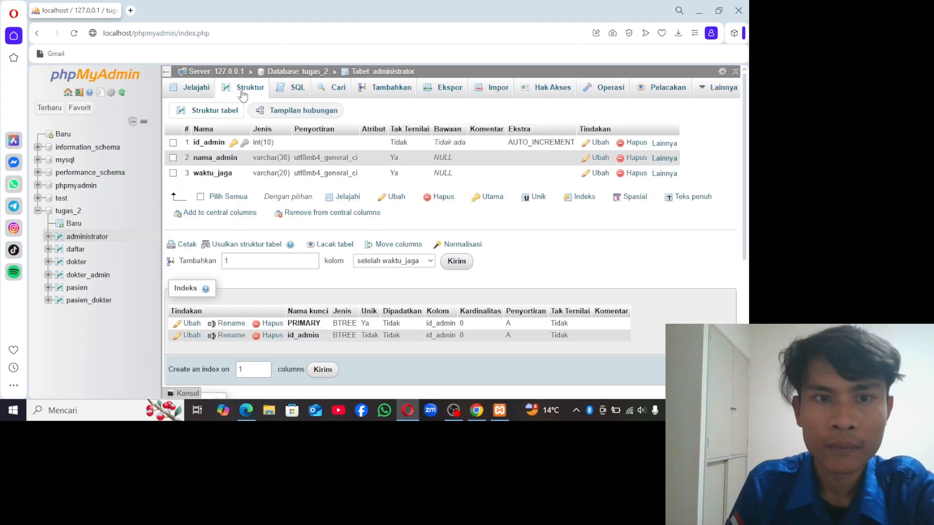
click(719, 88)
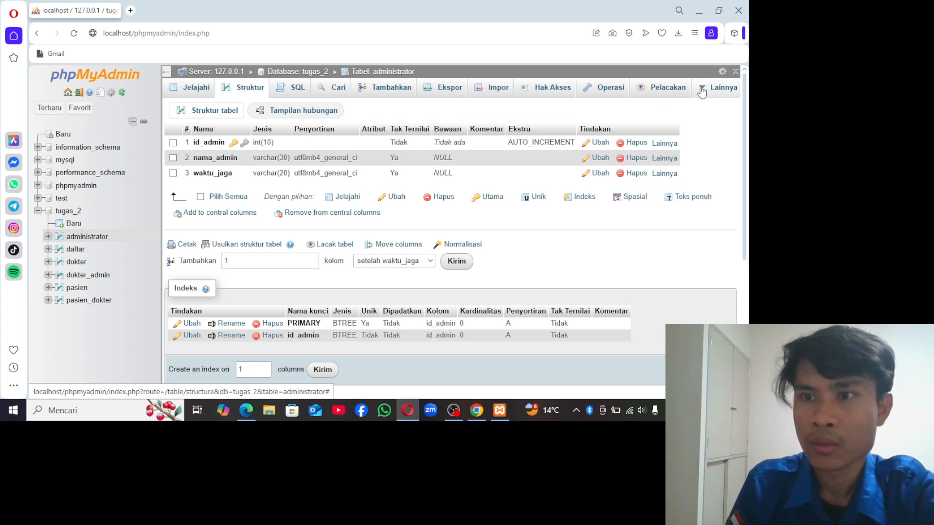
click(702, 92)
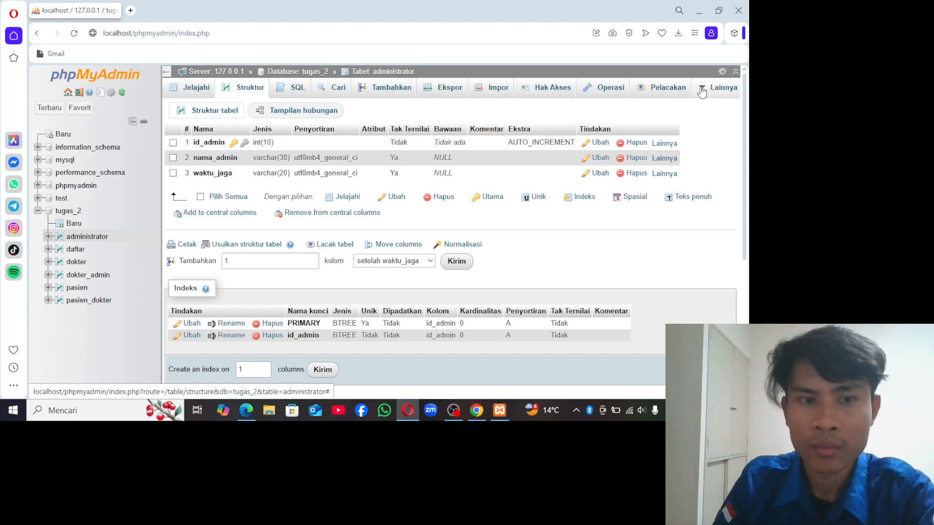
- Check the triggers page of the administrator table and return to browsing its rows
click(702, 91)
click(686, 110)
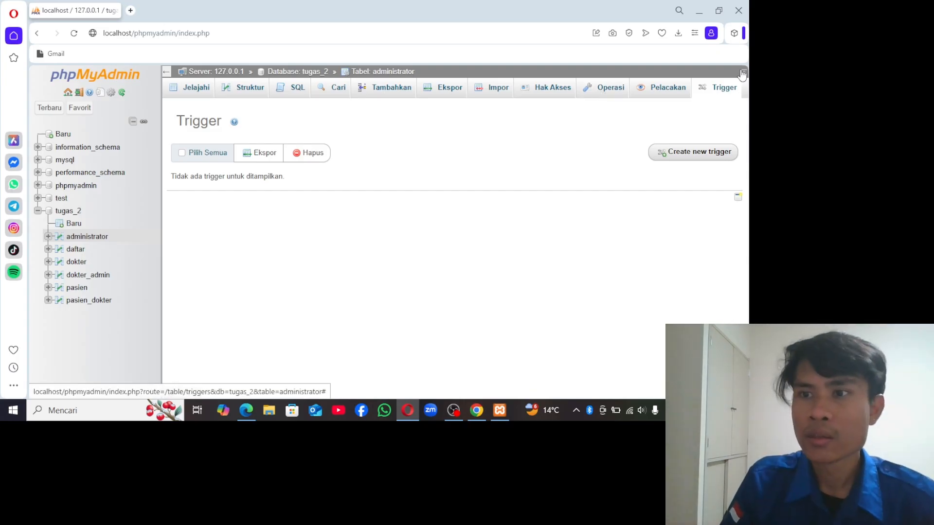
drag(743, 94, 748, 117)
click(560, 124)
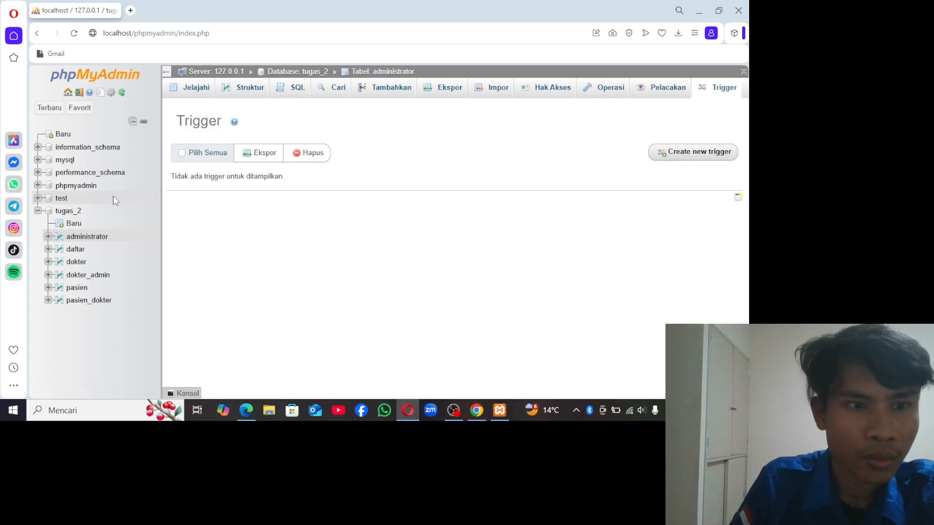
click(79, 238)
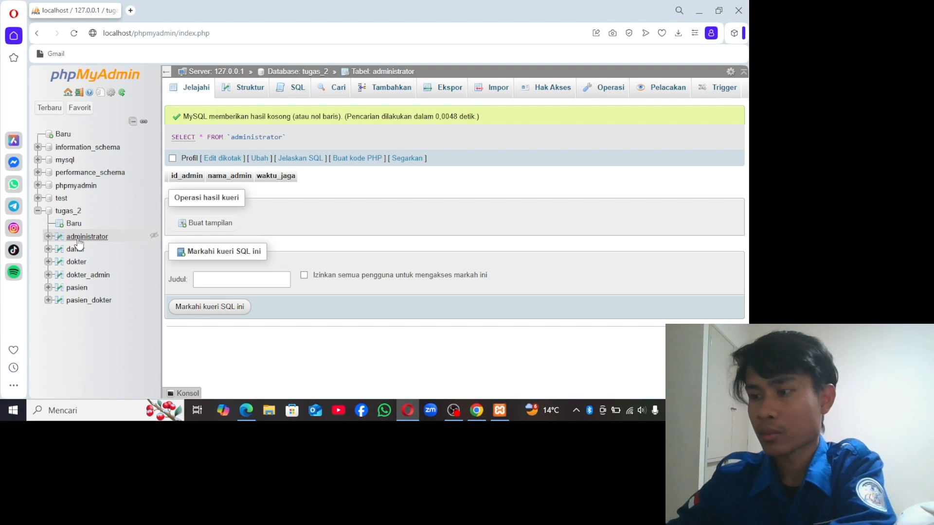
- Look at the ERD in the assignment PDF, switch back to phpMyAdmin and open the Designer for the tugas_2 database
click(407, 411)
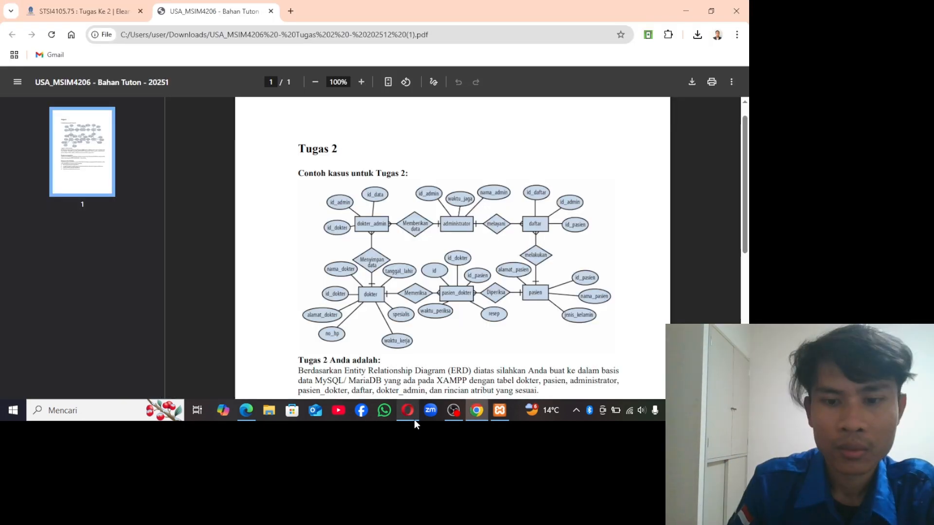
mouse_move(415, 421)
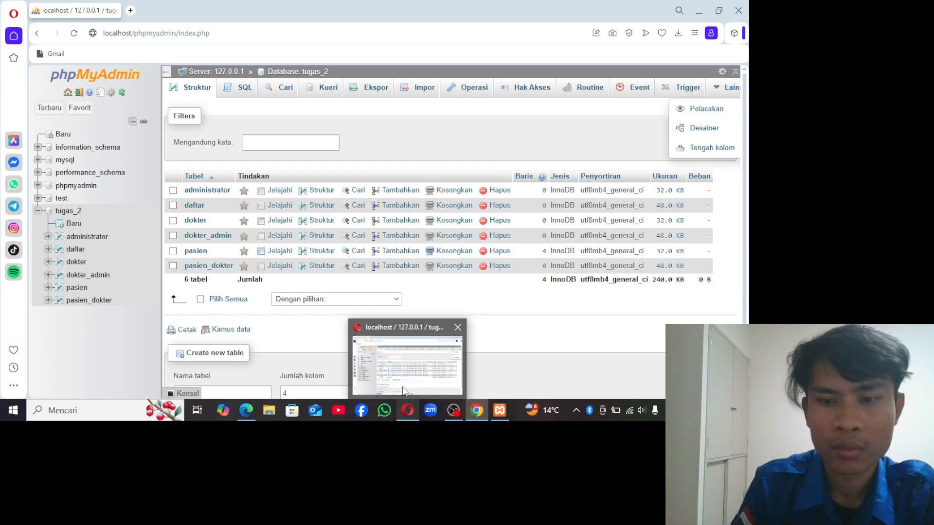
click(405, 392)
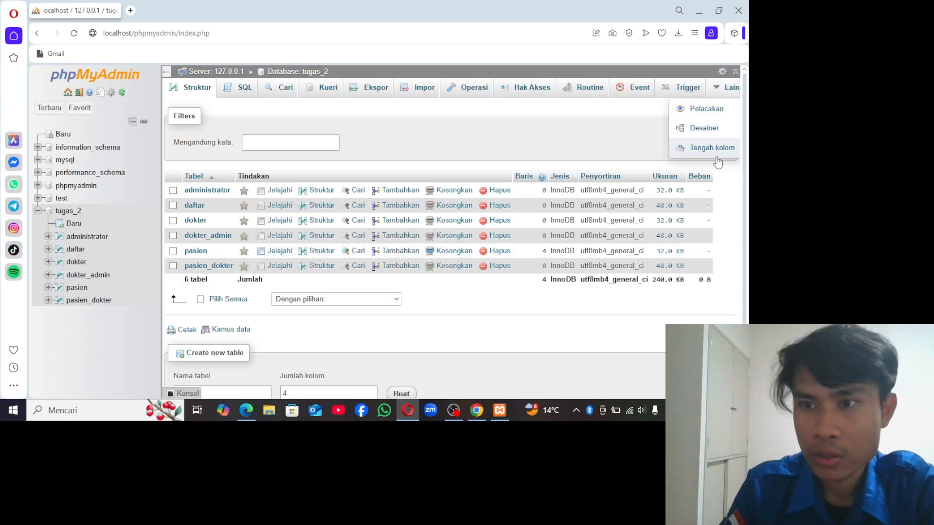
click(702, 131)
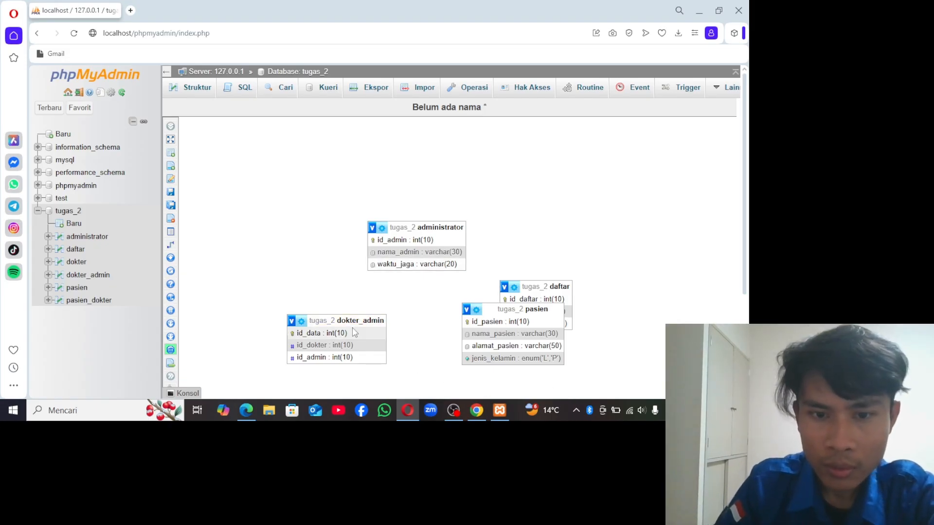
- Arrange the dokter_admin, administrator and daftar tables in that order as the upper row of the diagram, following the ERD
drag(346, 322, 271, 170)
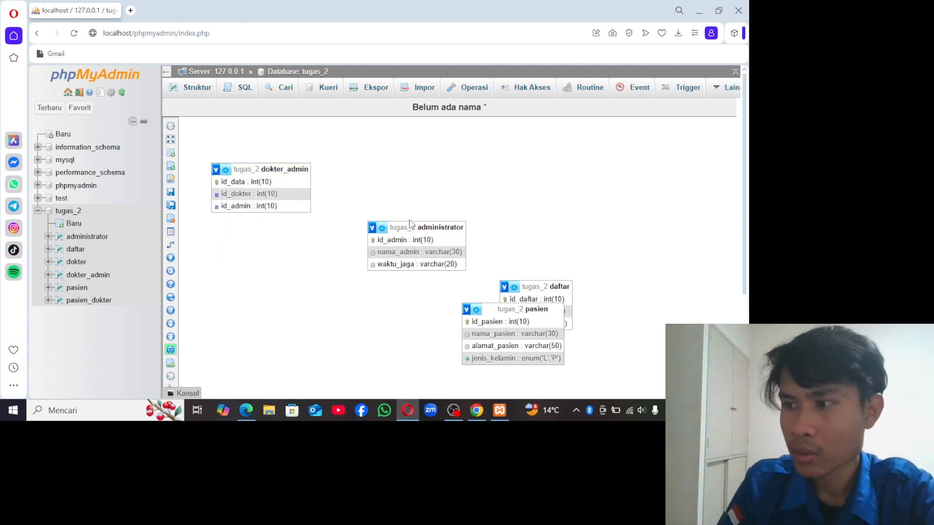
drag(414, 224, 417, 206)
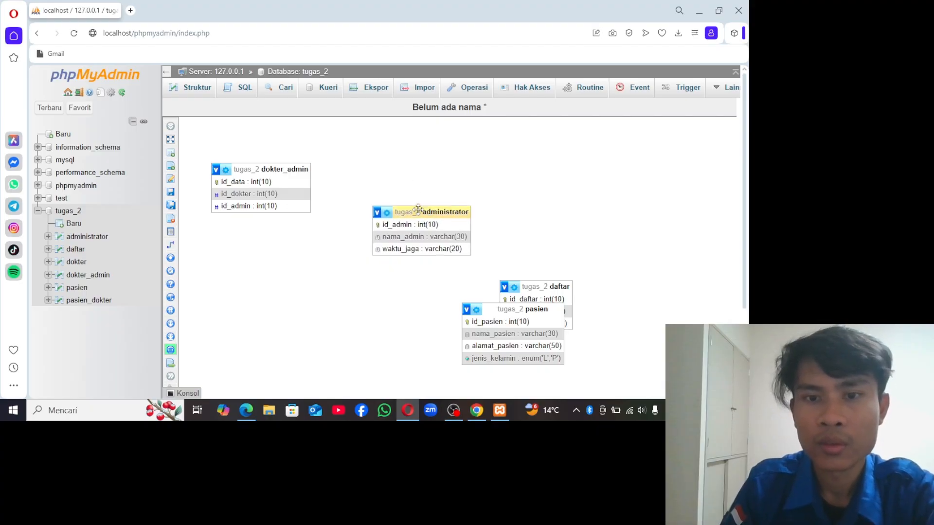
drag(412, 206, 455, 259)
double_click(349, 230)
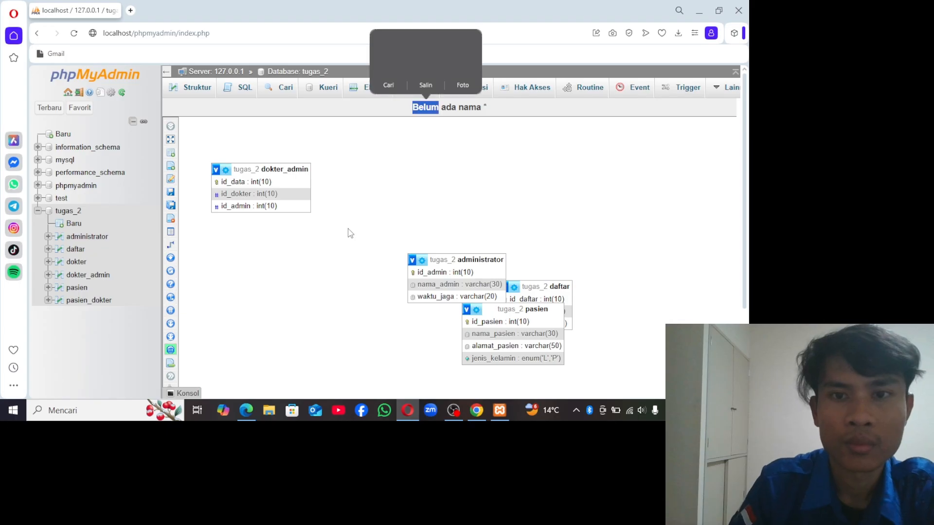
click(396, 217)
drag(452, 252, 375, 230)
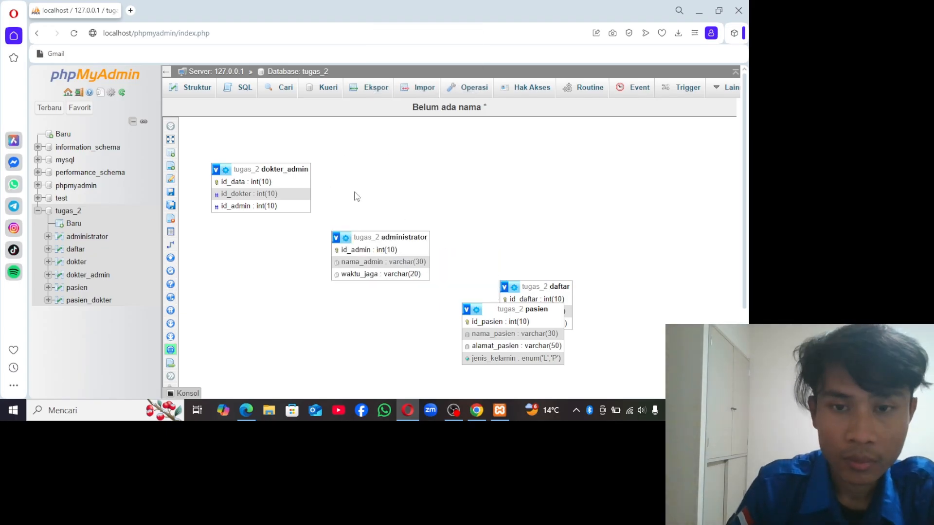
triple_click(397, 158)
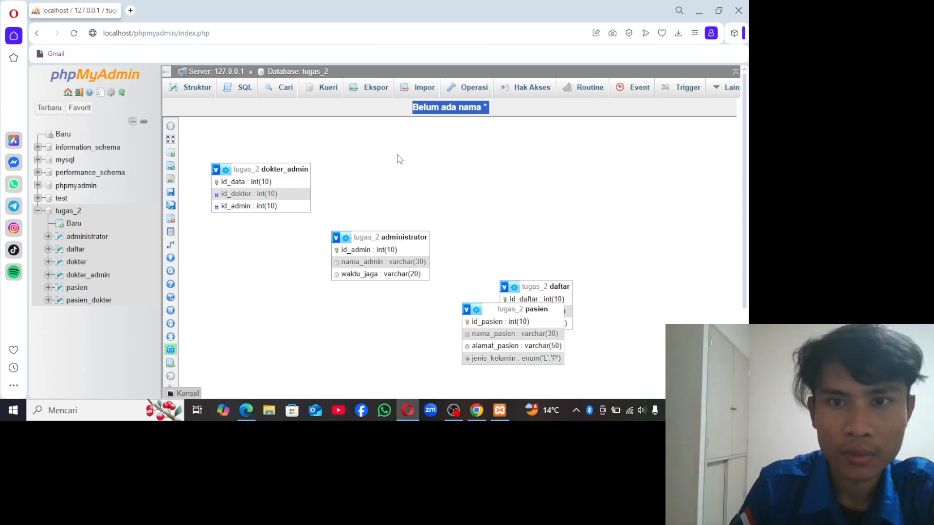
click(384, 176)
drag(377, 236, 442, 313)
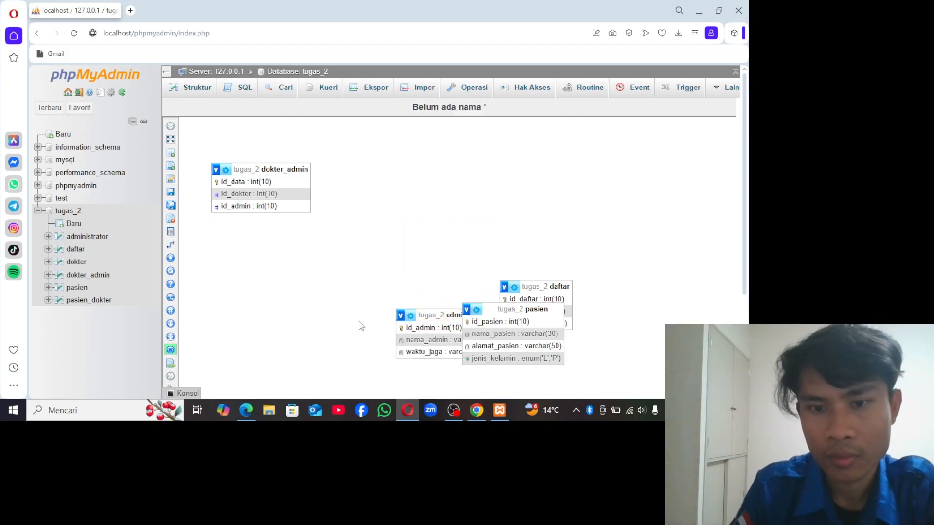
drag(547, 288, 551, 283)
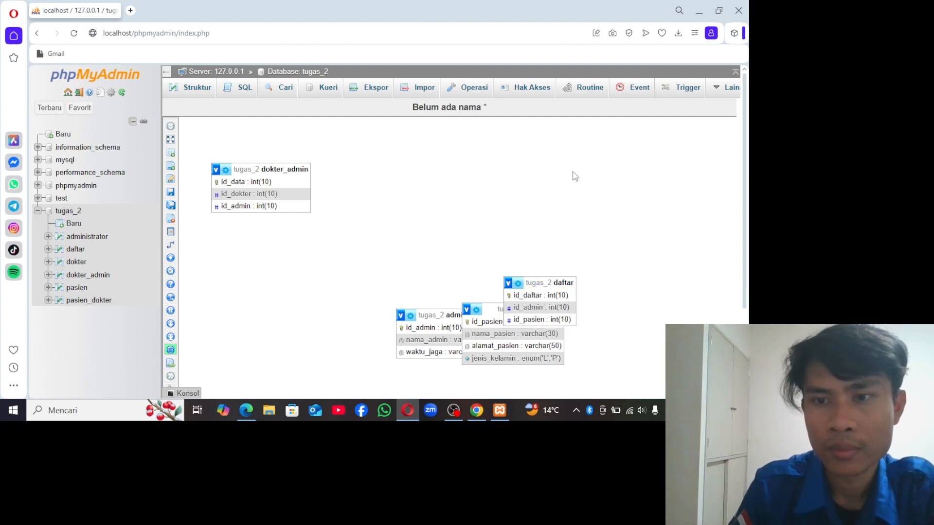
drag(550, 285, 614, 171)
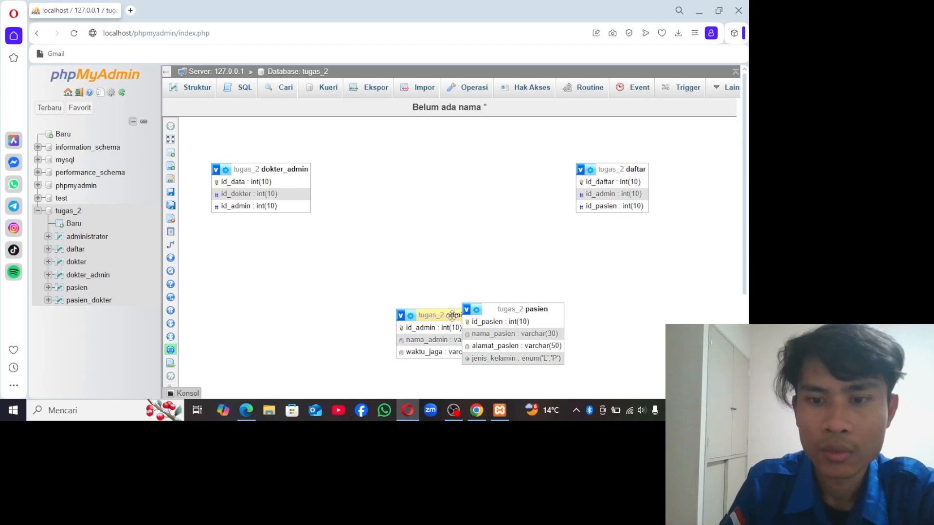
drag(448, 313, 444, 167)
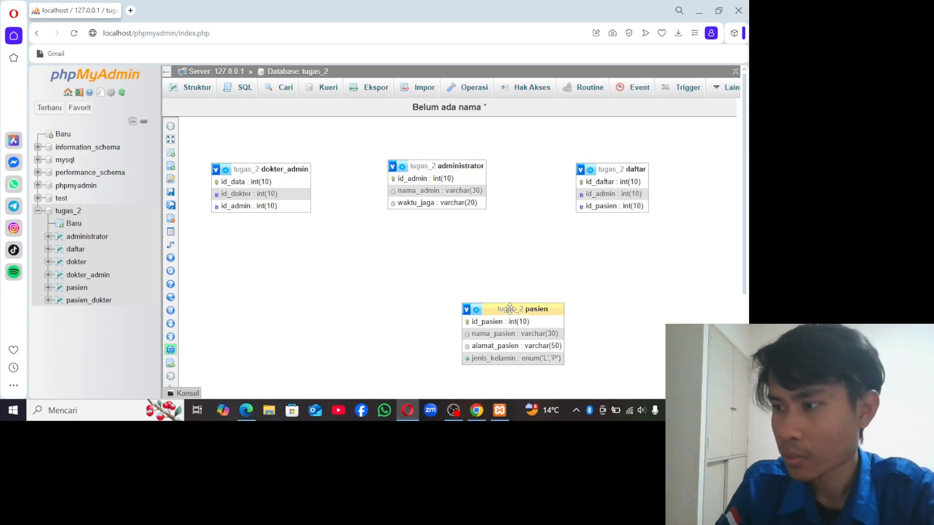
- Arrange the dokter, pasien_dokter and pasien tables in that order as a second row beneath the upper tables
drag(510, 309, 624, 278)
drag(745, 237, 748, 312)
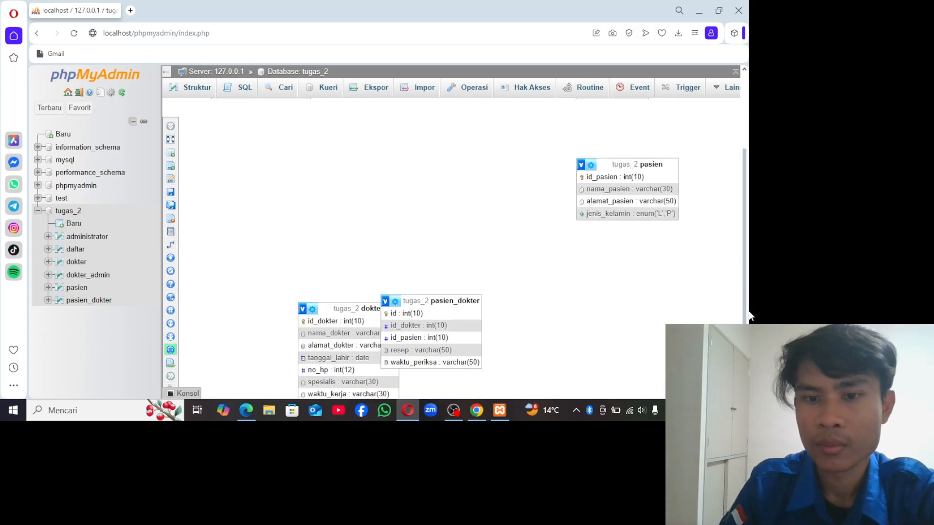
drag(426, 298, 438, 168)
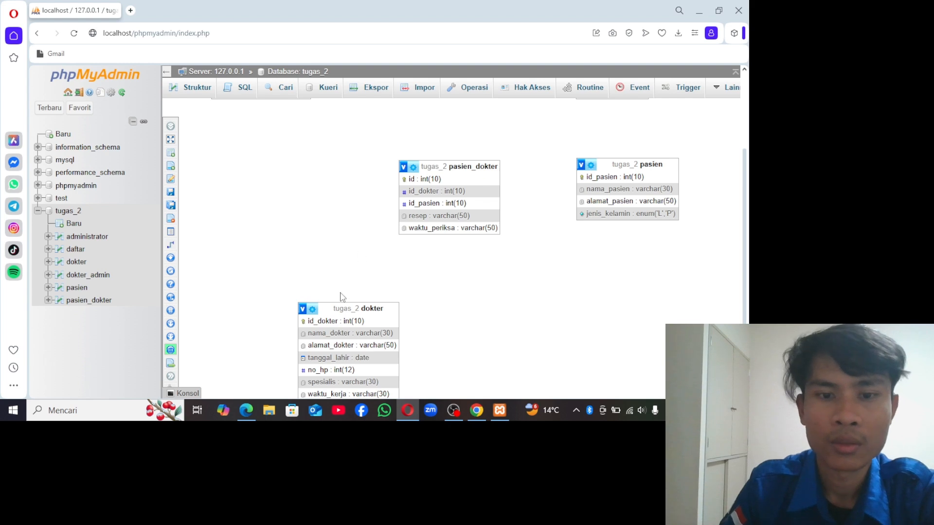
drag(333, 308, 246, 258)
drag(318, 309, 249, 253)
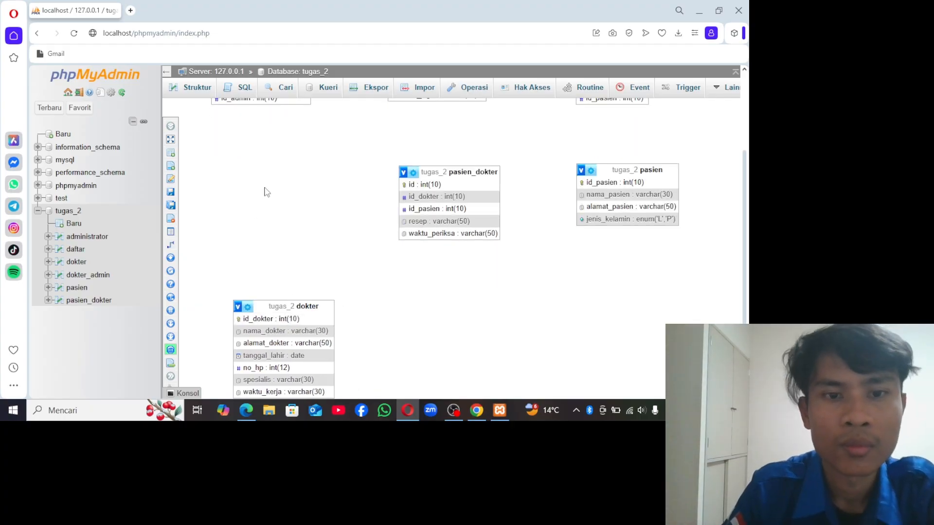
drag(268, 306, 275, 306)
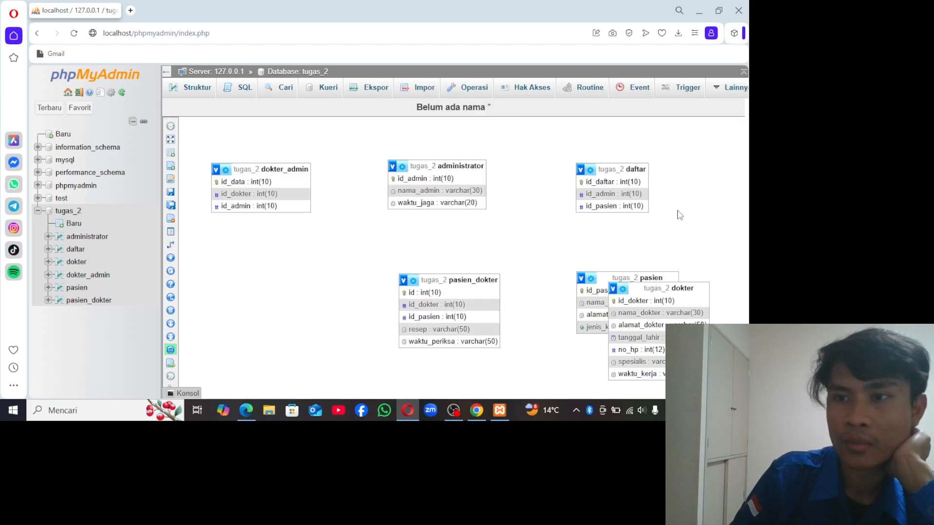
drag(636, 288, 253, 262)
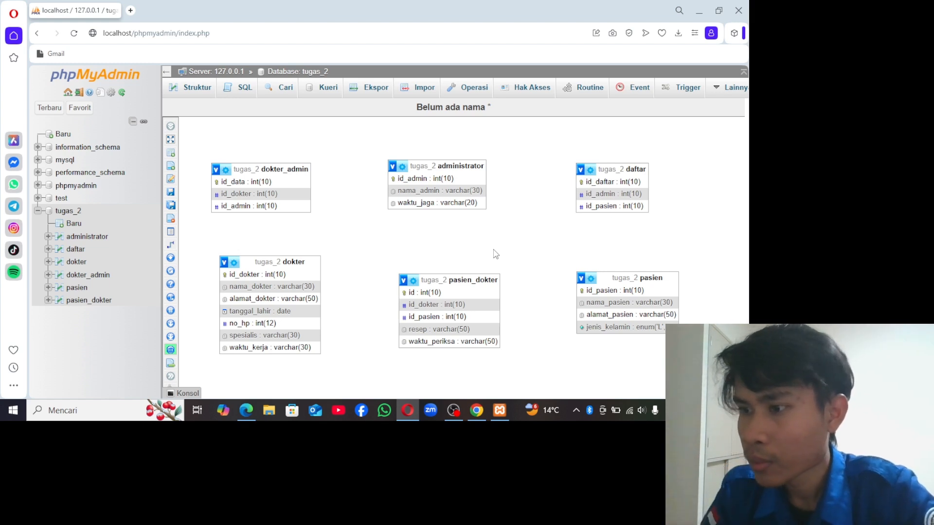
- Save the arranged diagram as a designer page named Tugas_2
mouse_move(171, 207)
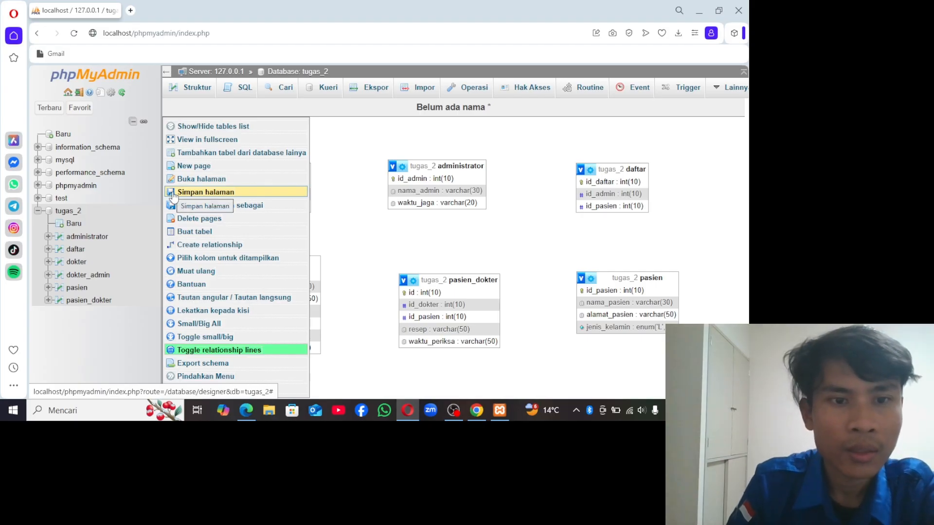
click(173, 195)
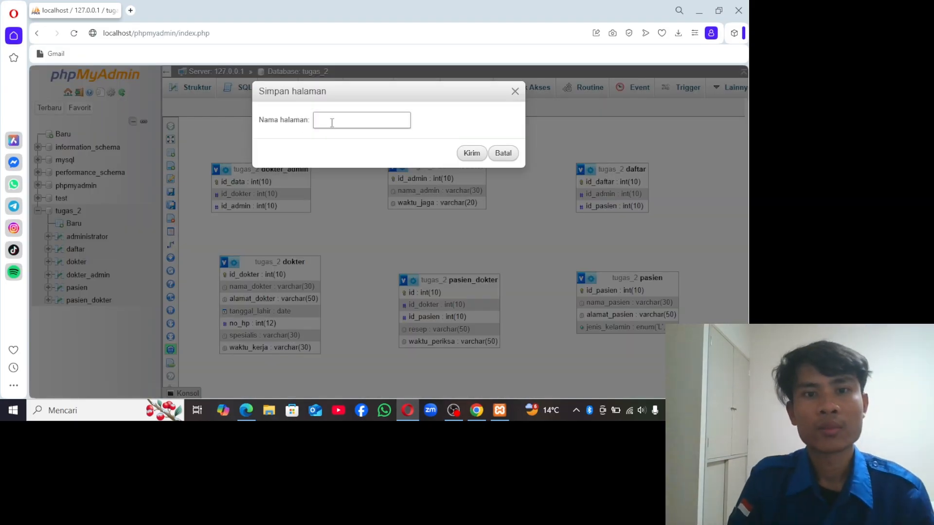
text(Tu)
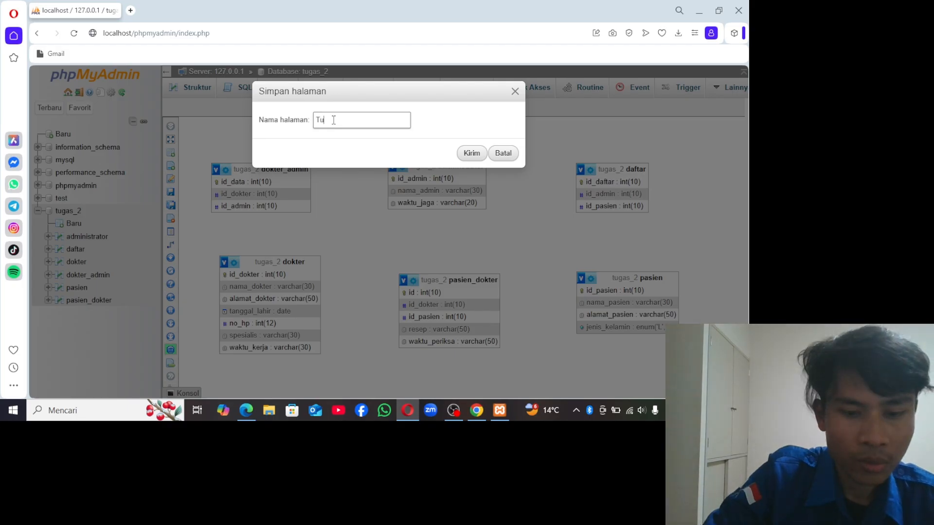
text(gas_2)
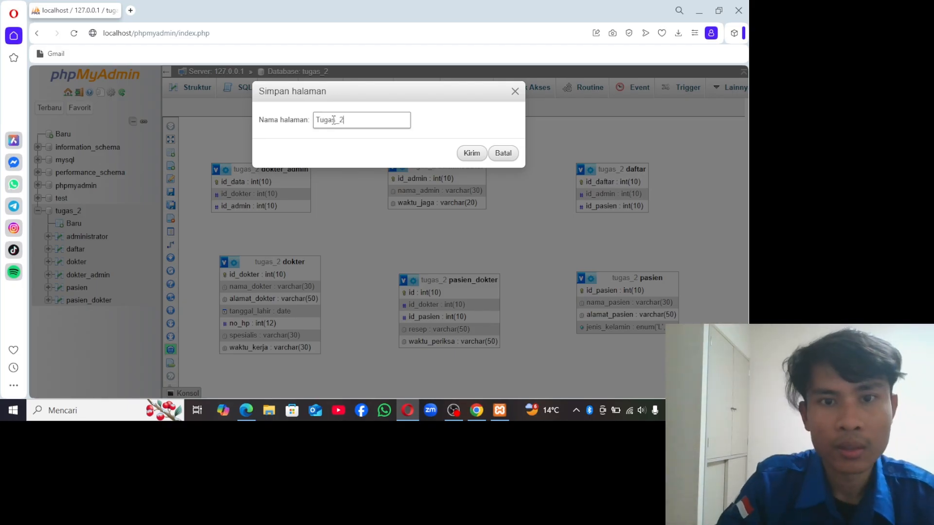
click(472, 153)
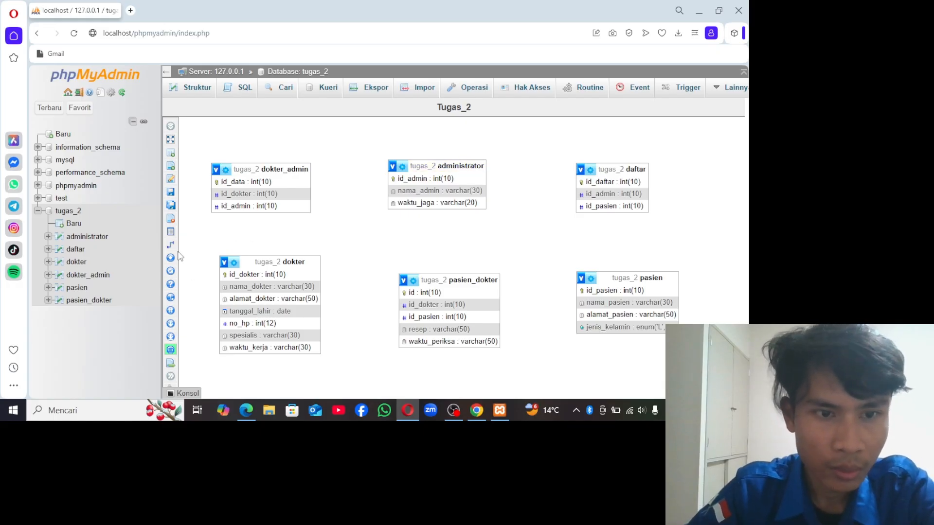
mouse_move(168, 251)
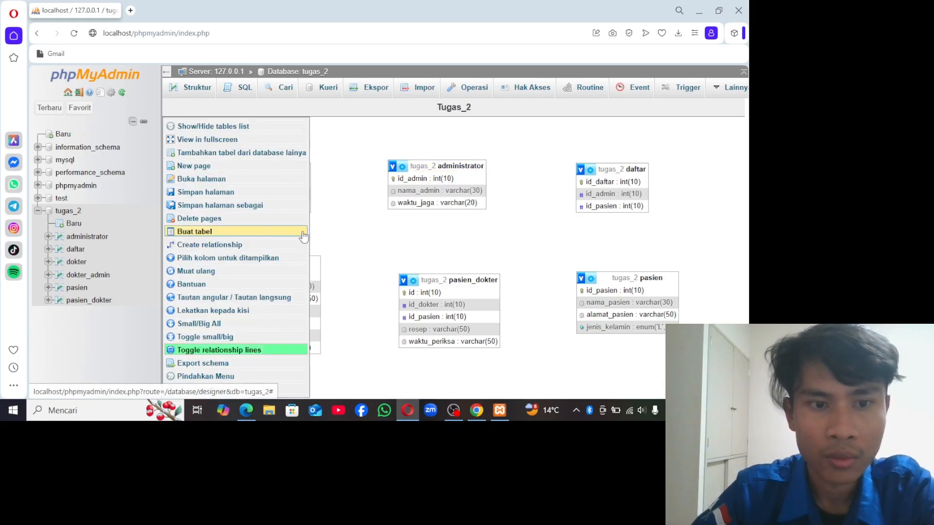
click(185, 250)
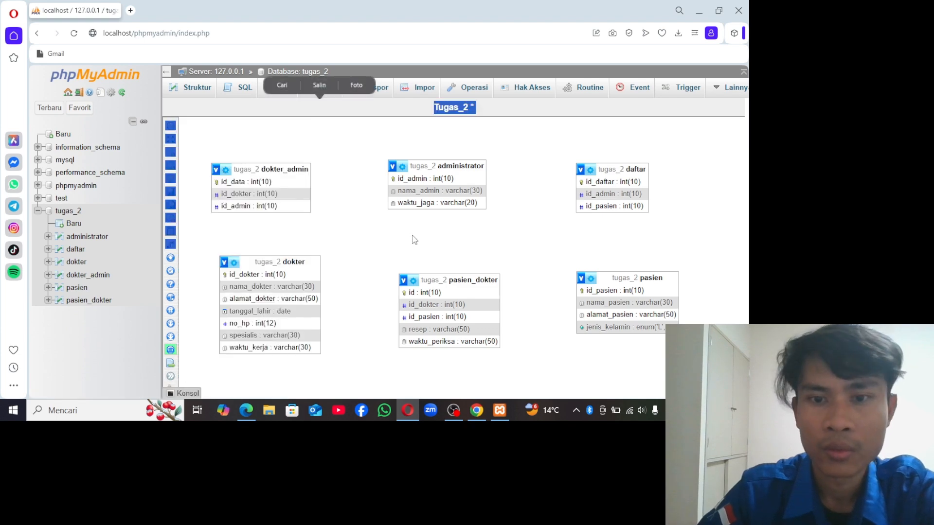
click(586, 240)
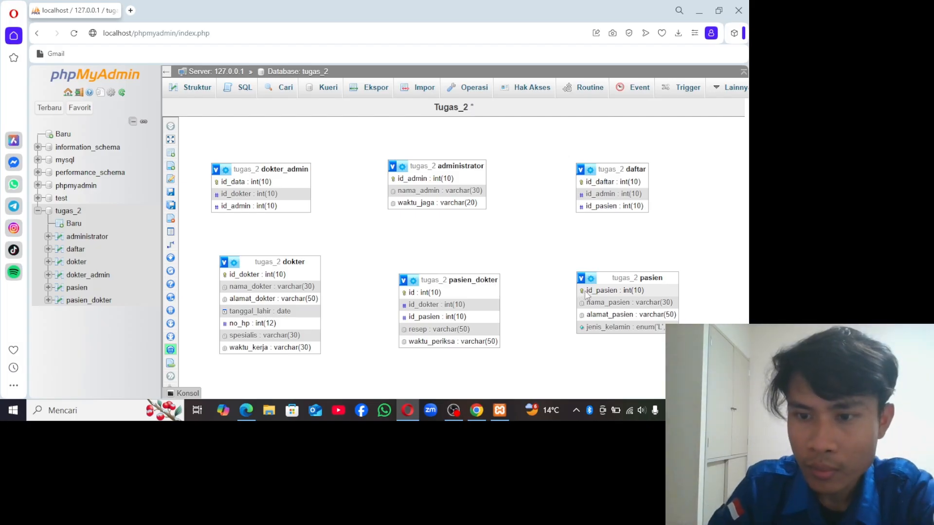
- Create a foreign key relationship from daftar's id_pasien to pasien's id_pasien, with CASCADE on delete and on update
mouse_move(172, 249)
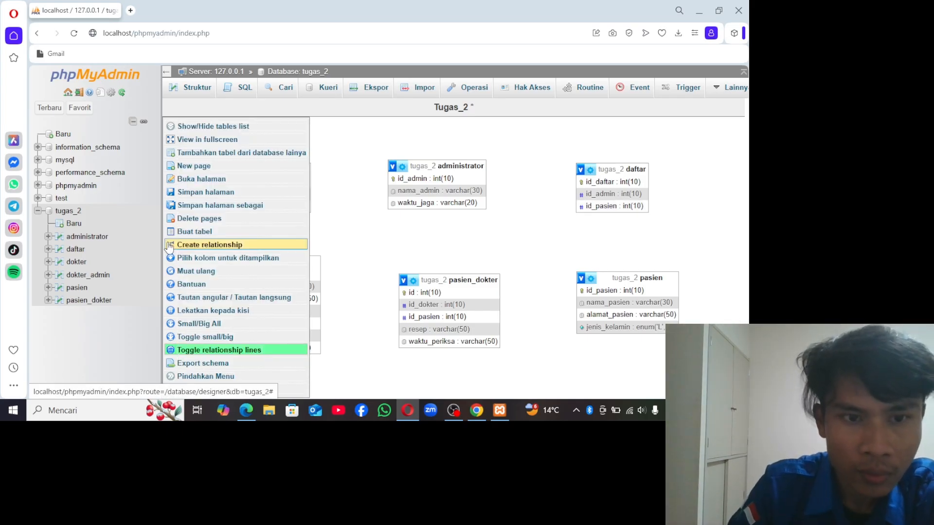
click(186, 245)
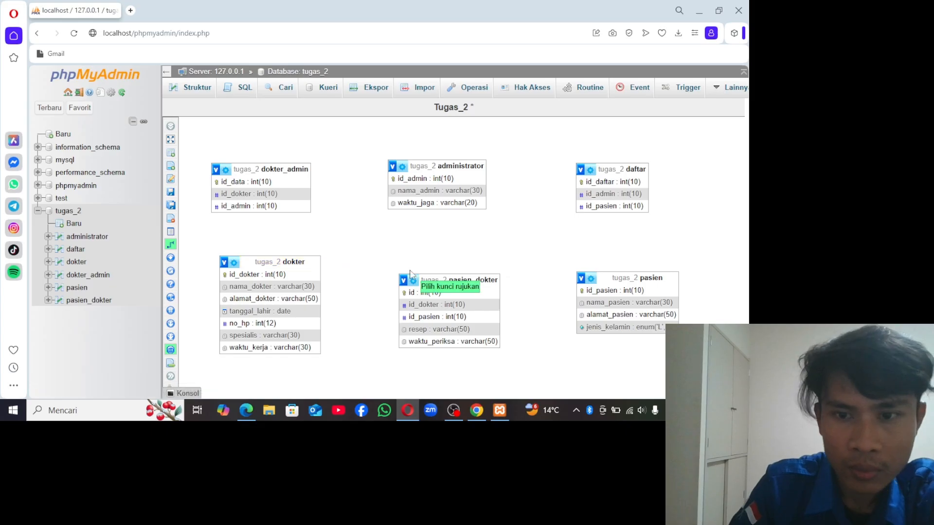
click(585, 291)
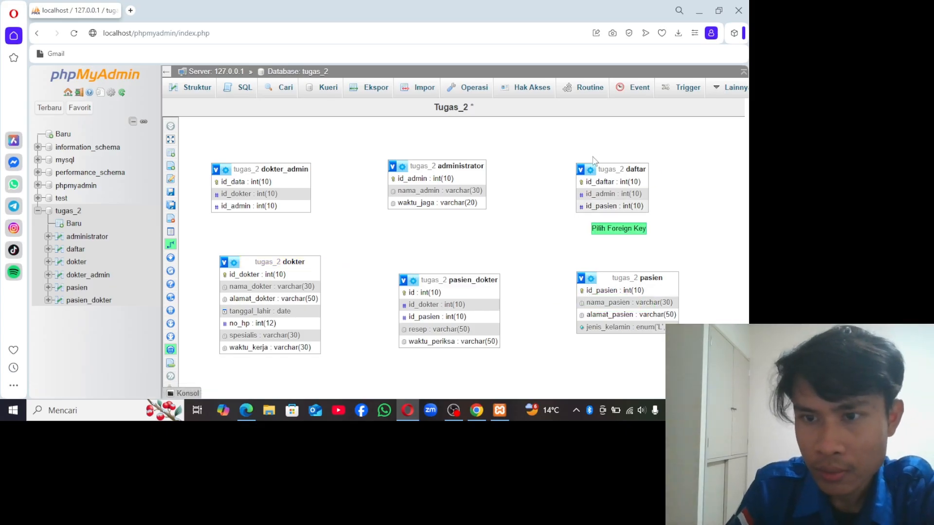
click(586, 206)
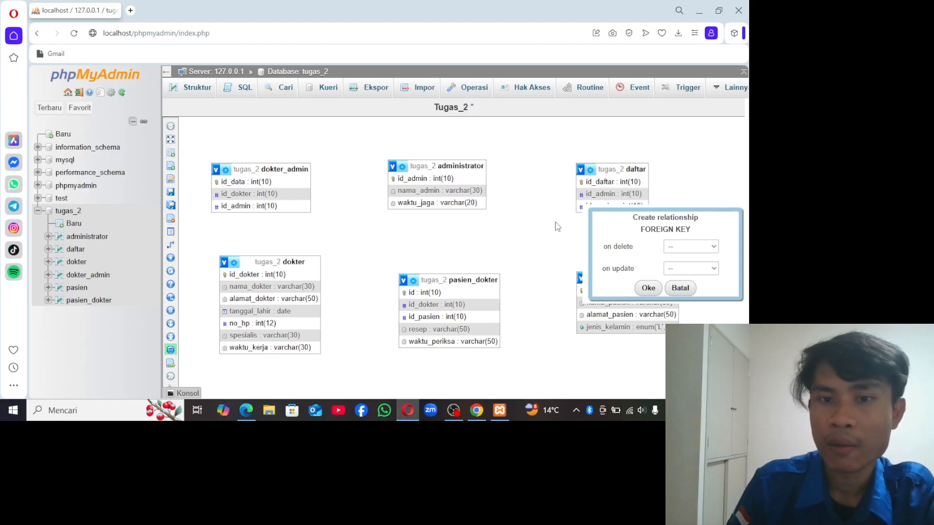
click(713, 248)
click(711, 271)
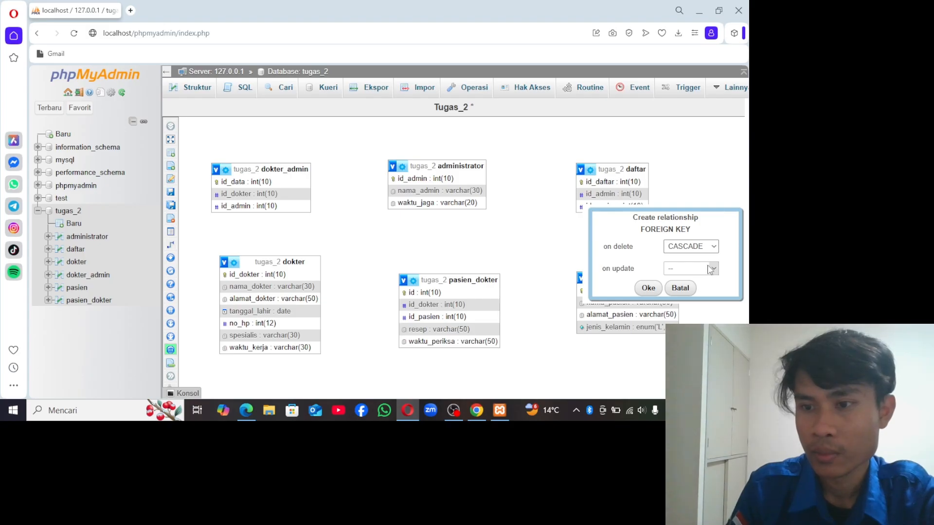
click(711, 271)
click(687, 293)
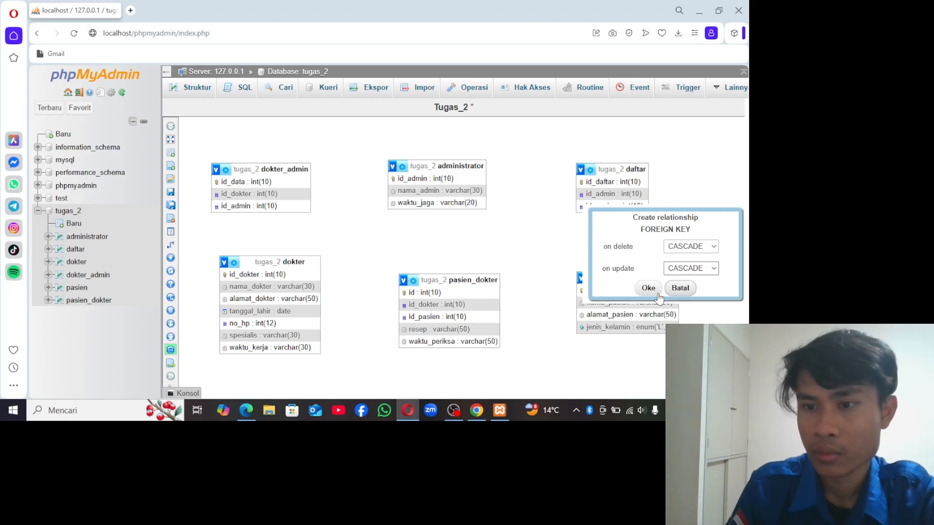
click(652, 291)
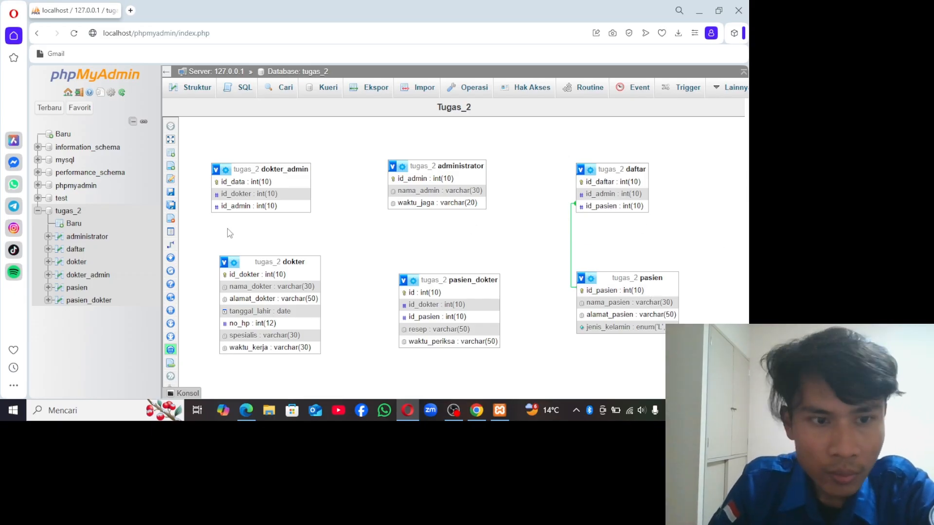
mouse_move(171, 273)
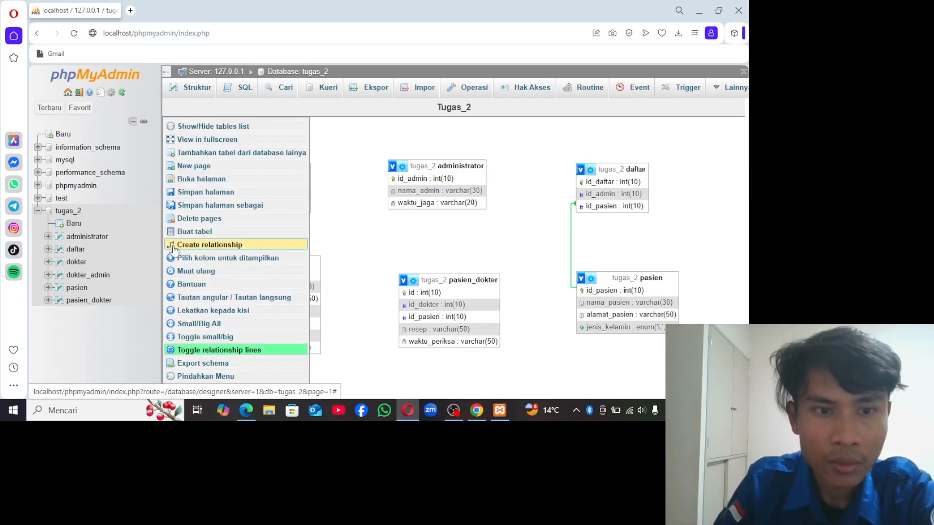
click(248, 245)
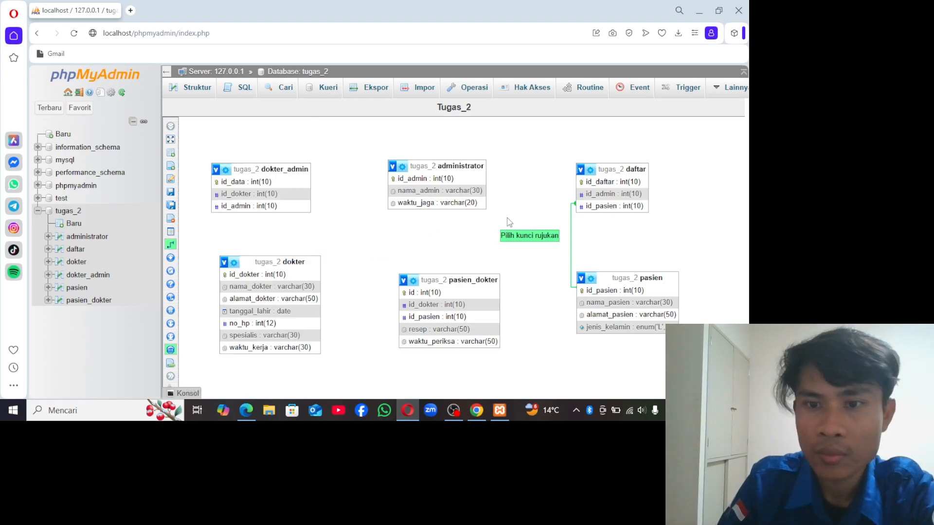
click(583, 197)
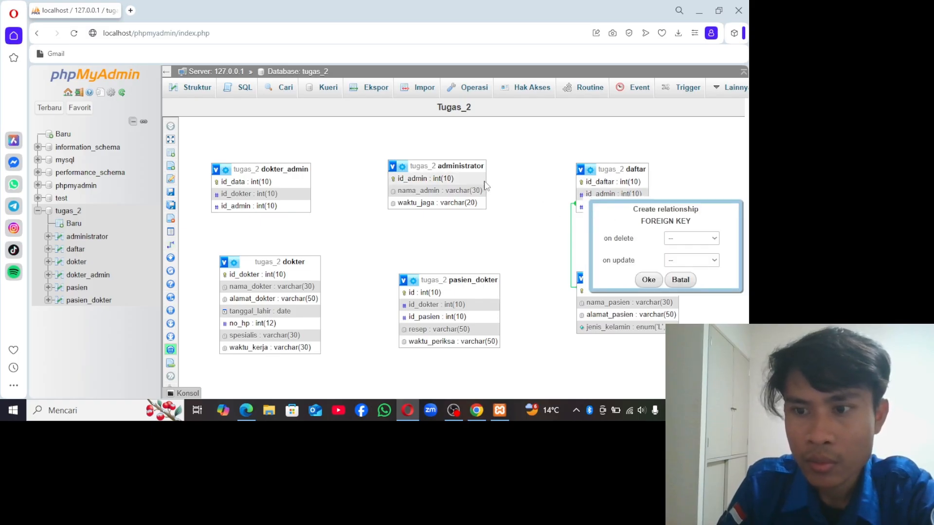
click(681, 280)
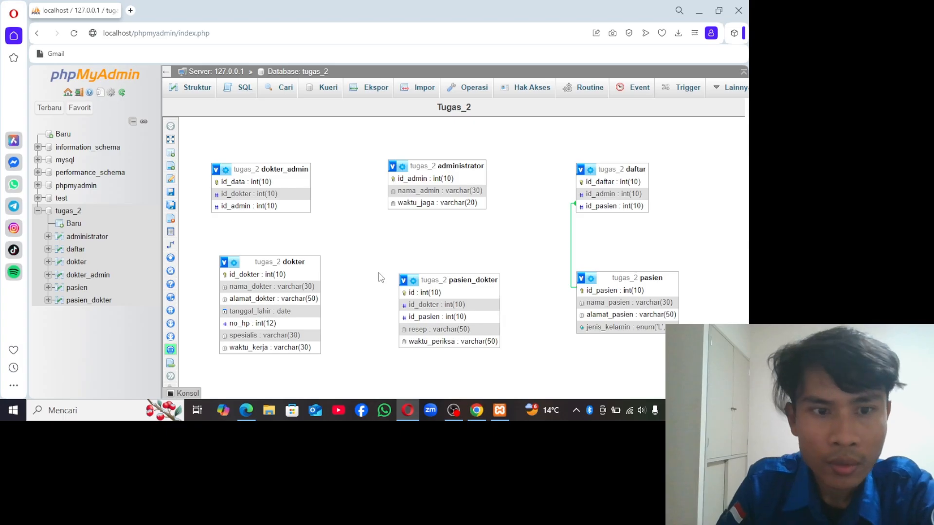
- Create a relationship with daftar's id_admin as the referenced key and administrator's id_admin as the foreign key, with CASCADE on delete and on update
mouse_move(169, 251)
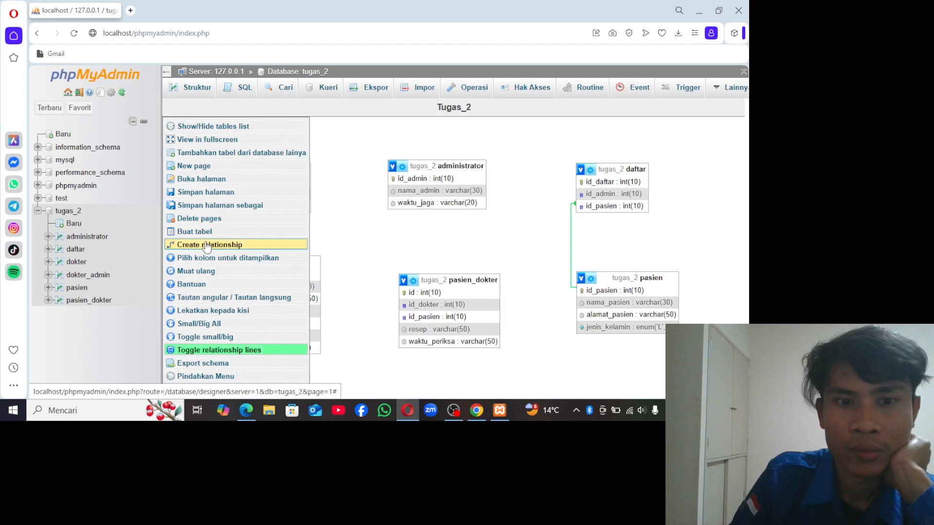
click(273, 247)
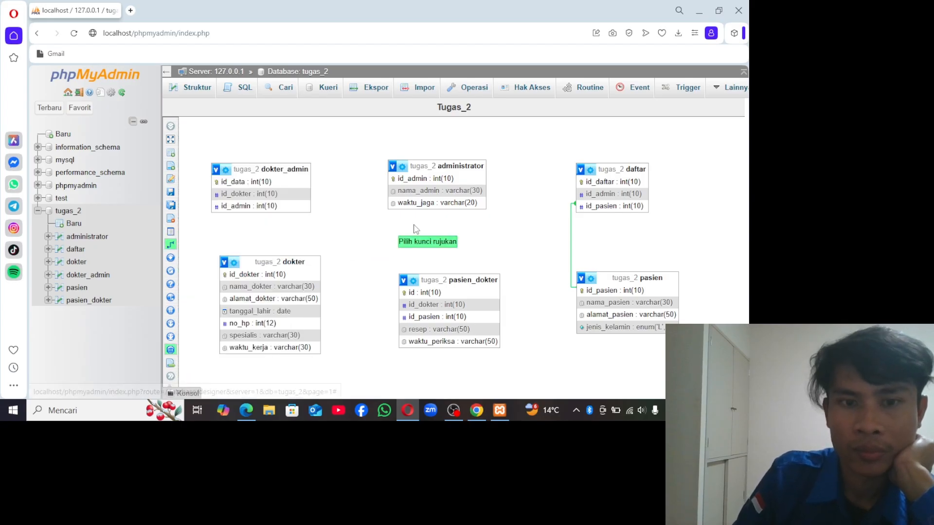
click(586, 195)
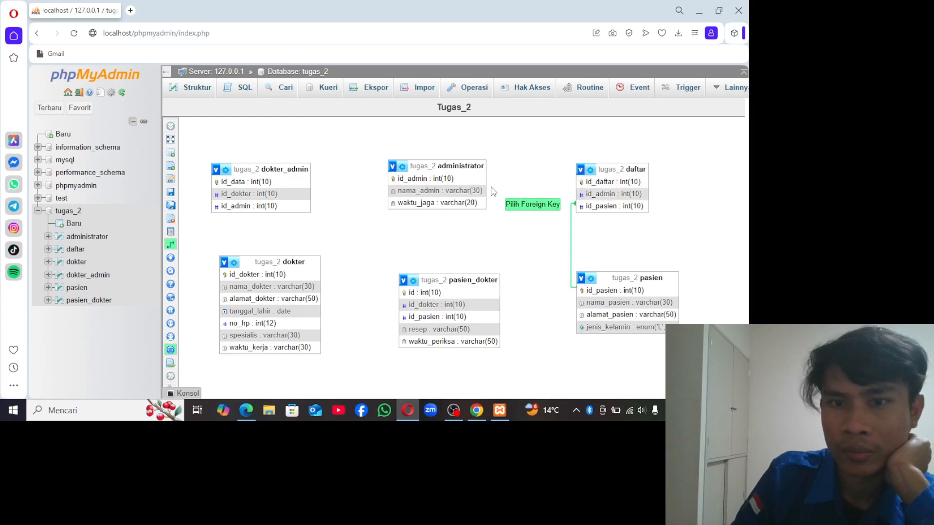
click(476, 181)
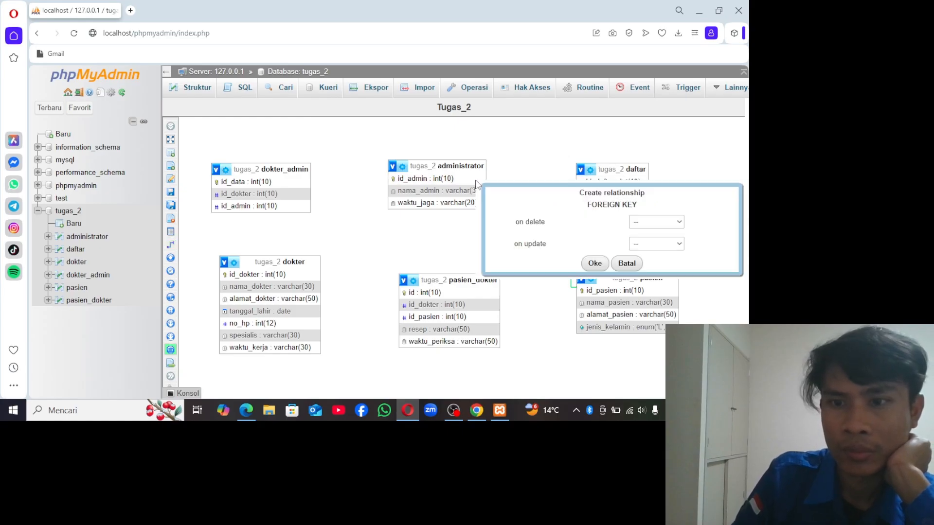
click(675, 222)
click(665, 249)
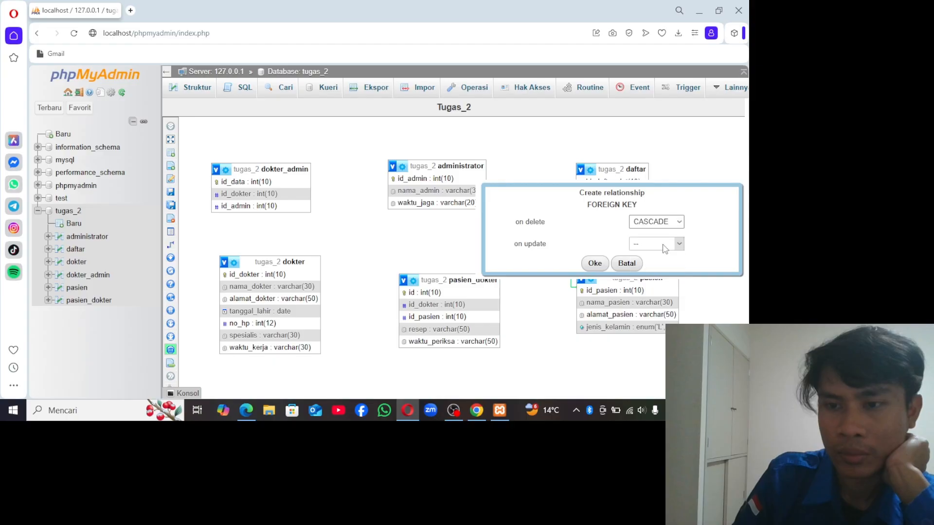
click(680, 245)
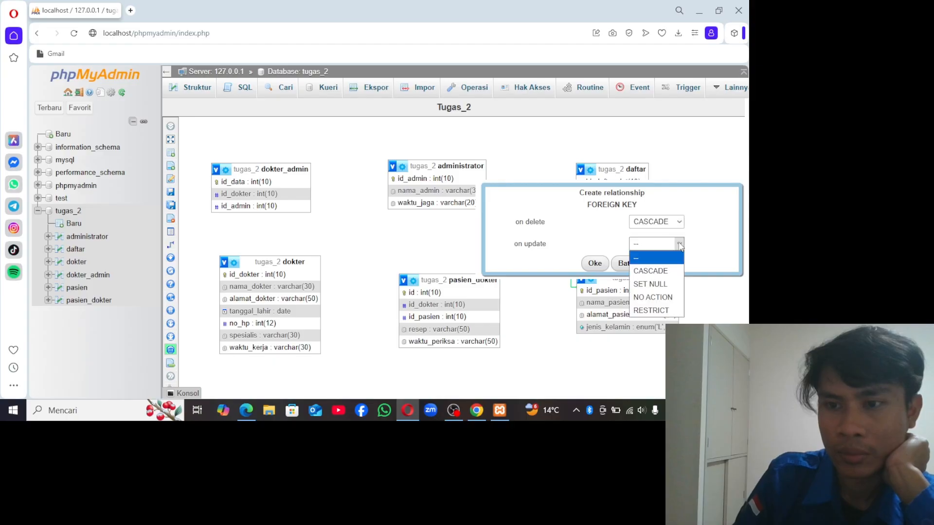
click(663, 271)
click(595, 263)
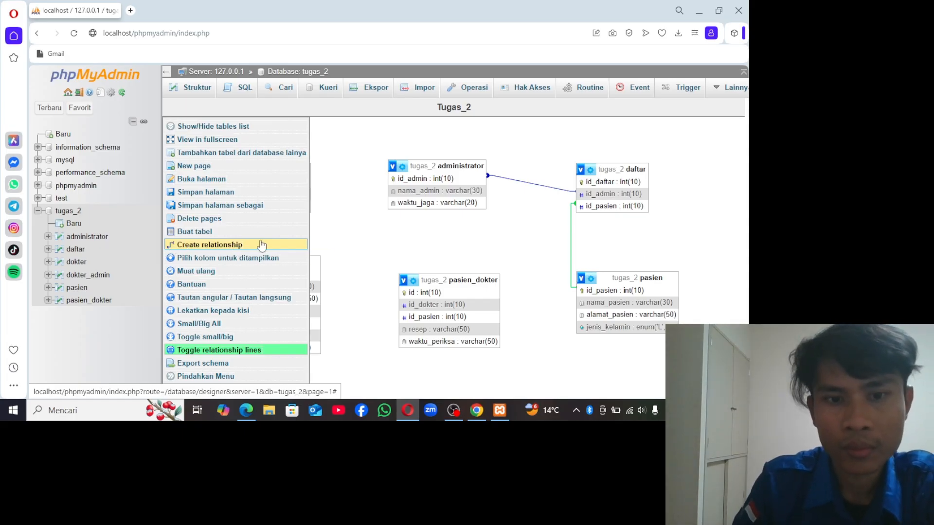
click(172, 247)
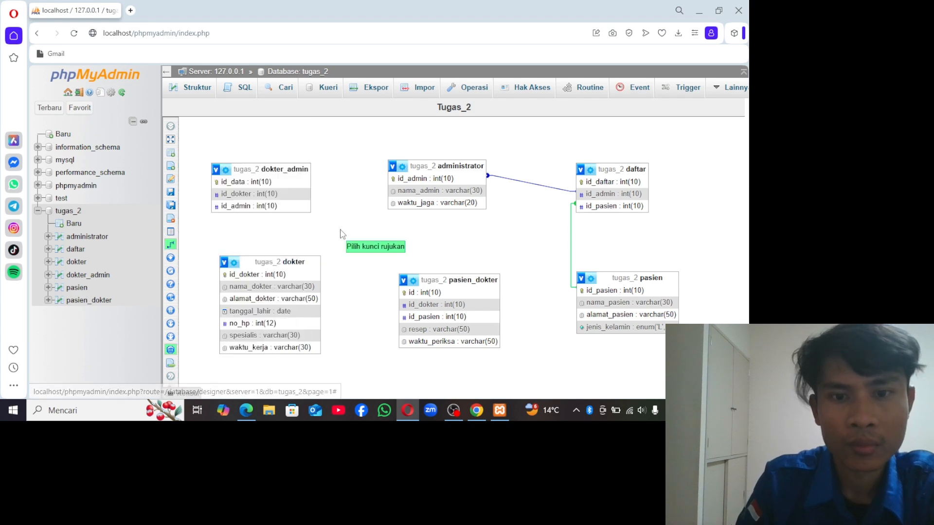
click(401, 181)
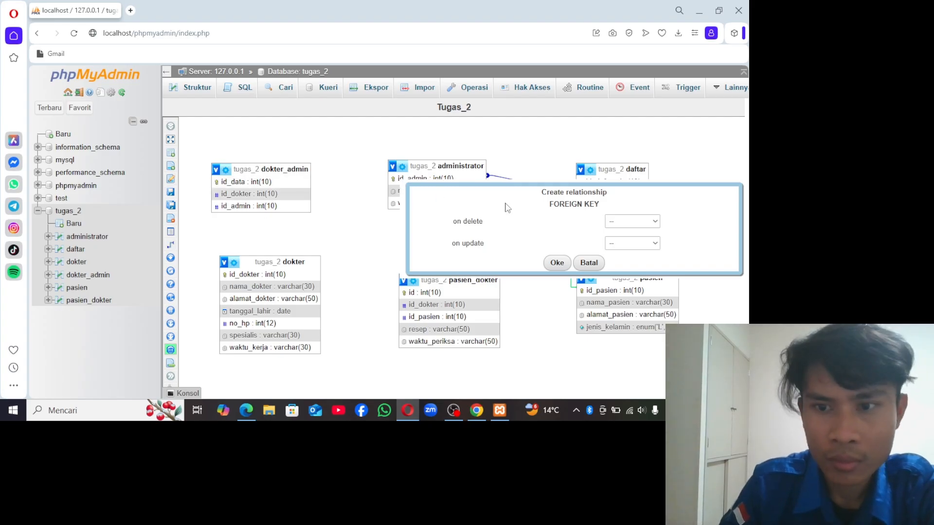
click(557, 262)
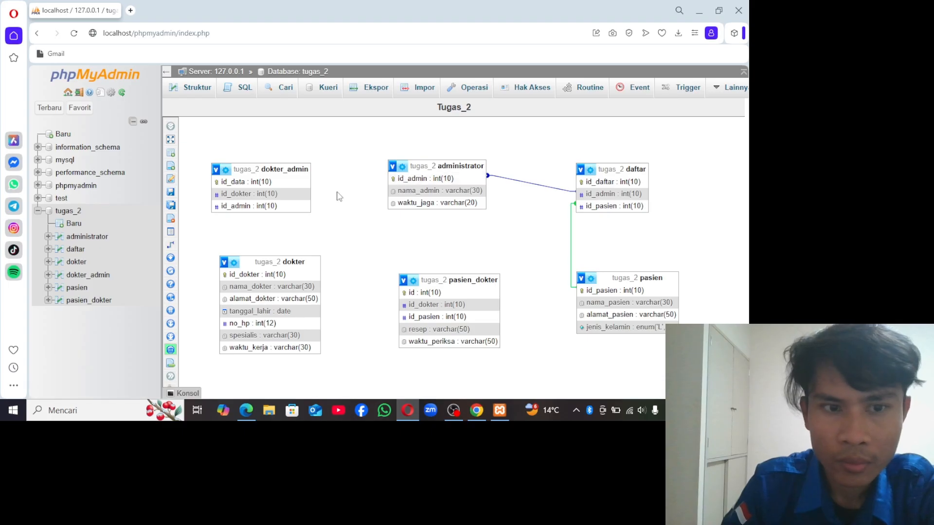
- Create a foreign key relationship from dokter_admin's id_admin to administrator's id_admin, with CASCADE on delete and on update
mouse_move(171, 245)
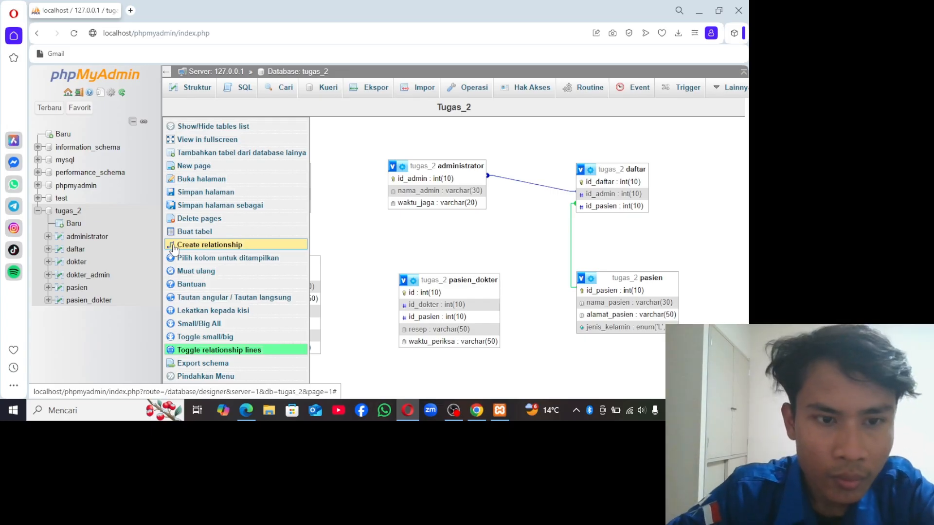
click(173, 245)
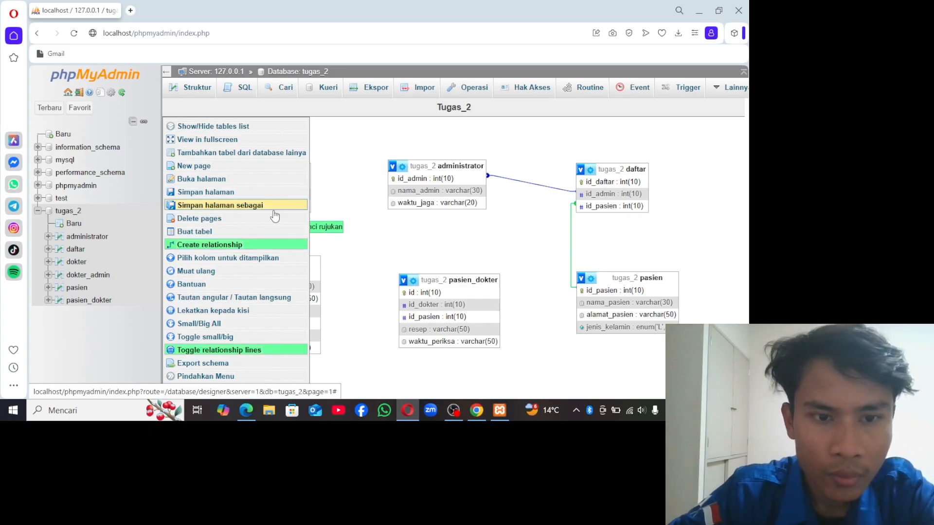
click(400, 183)
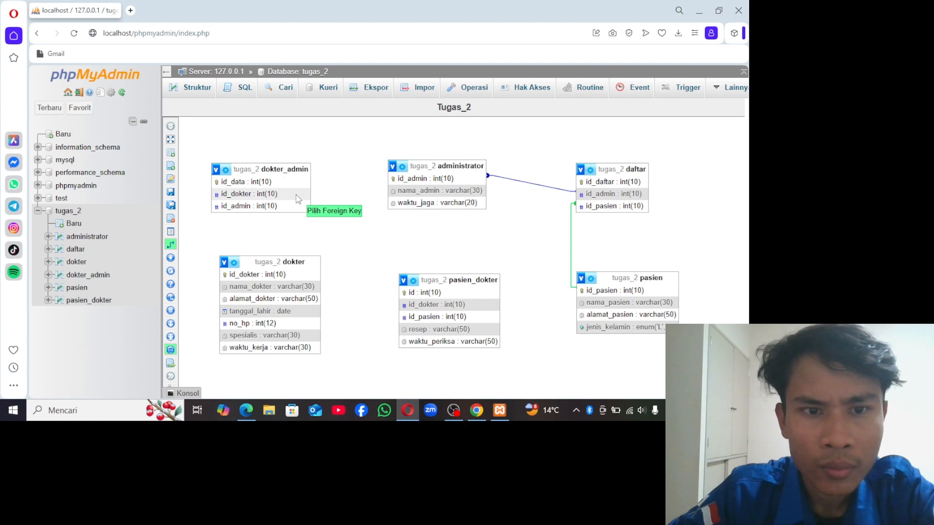
click(288, 206)
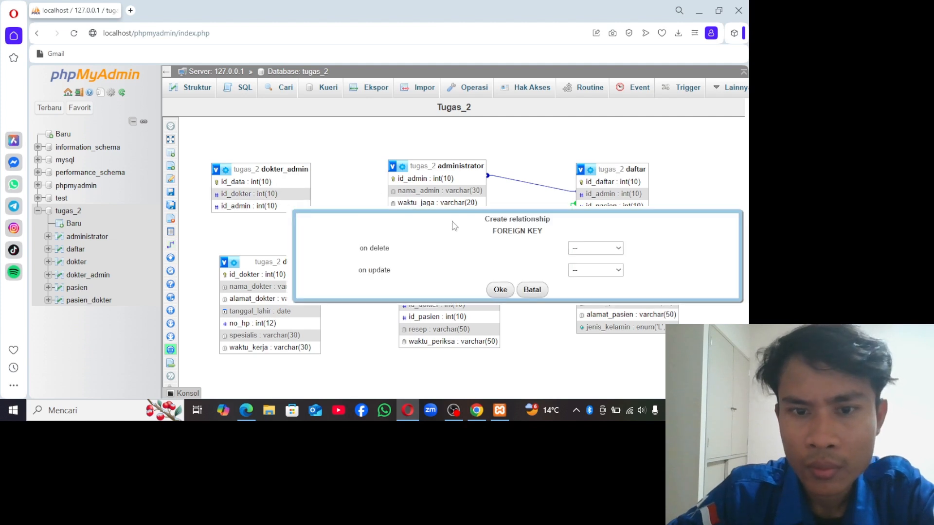
click(617, 249)
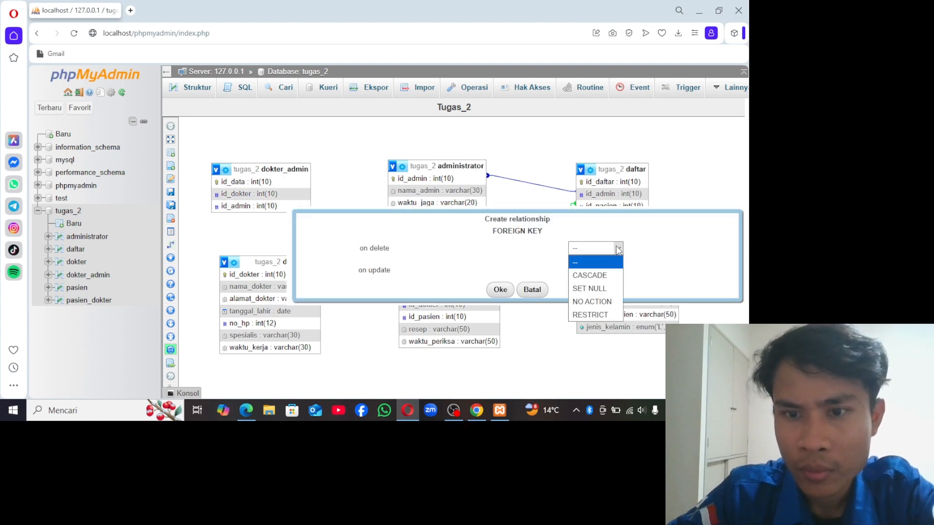
click(614, 276)
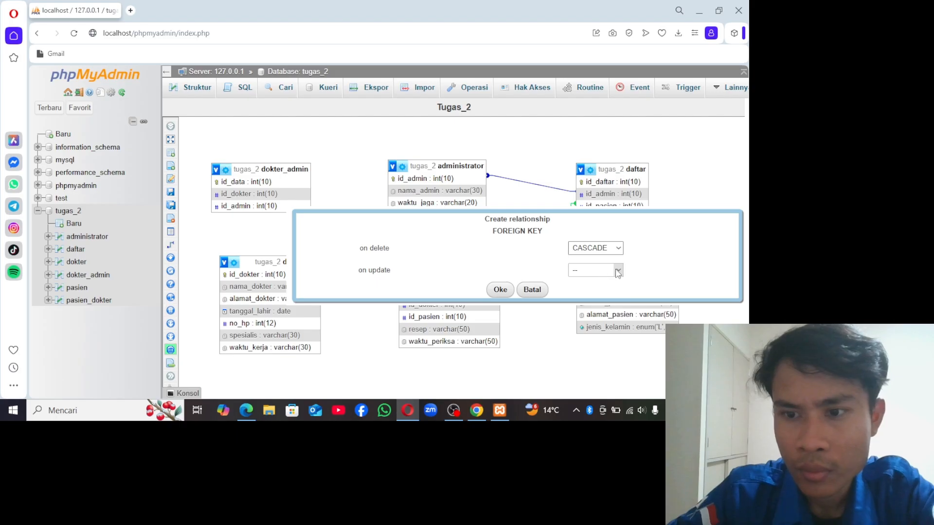
click(618, 272)
click(598, 297)
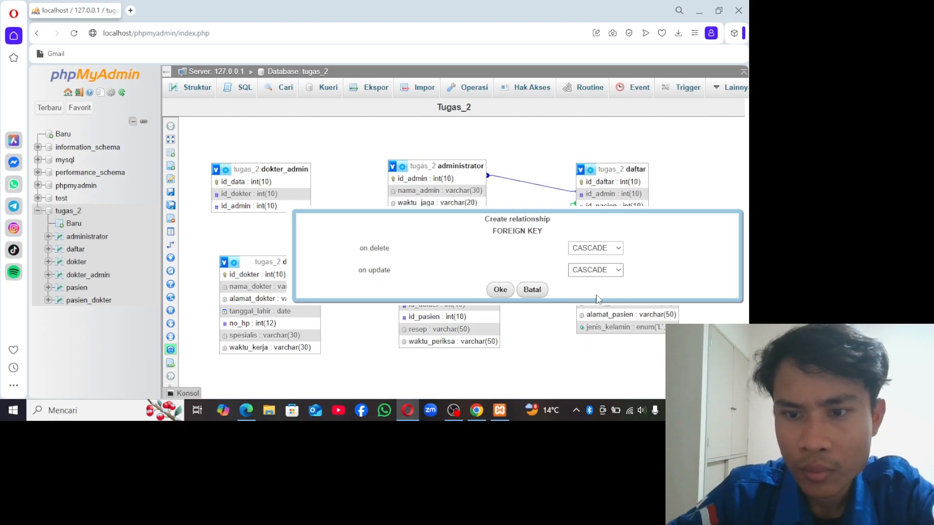
click(500, 291)
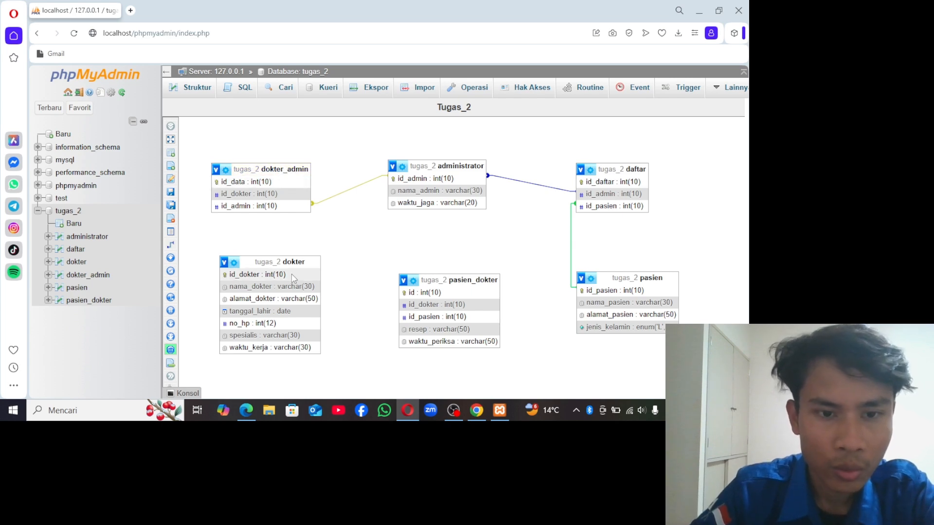
- Create a relationship with dokter_admin's id_dokter as the referenced key and dokter's id_dokter as the foreign key, with CASCADE on delete and on update
mouse_move(172, 193)
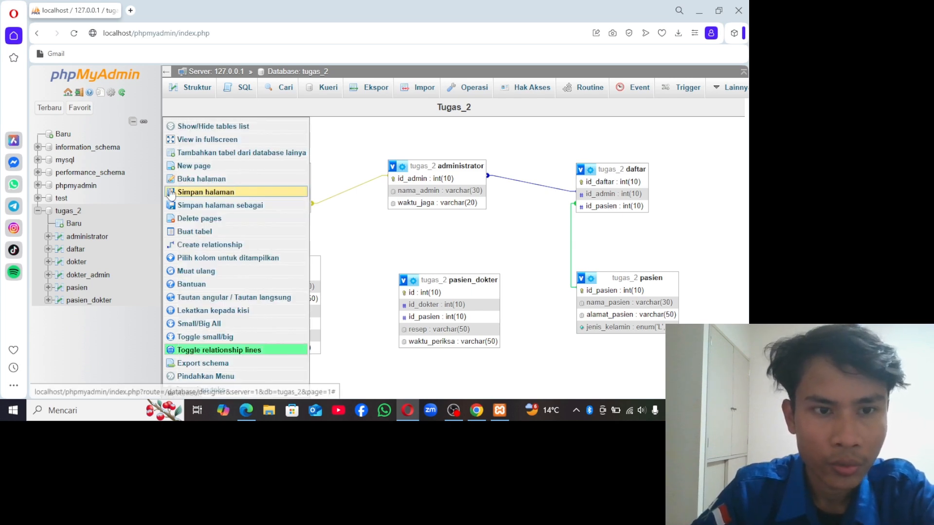
click(189, 244)
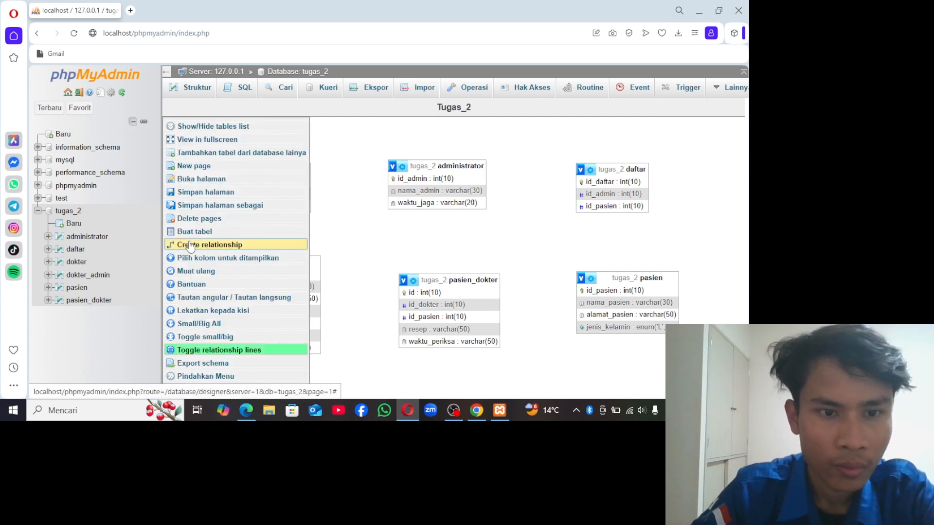
click(226, 247)
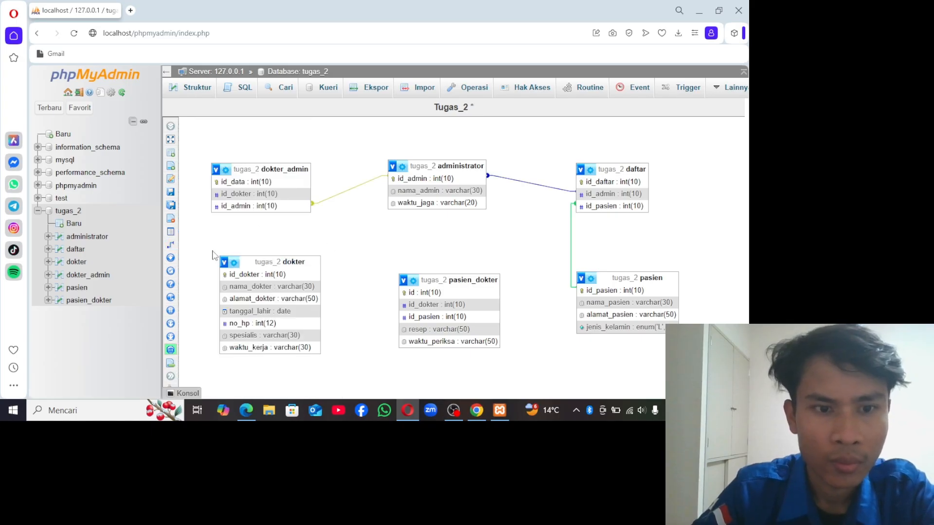
mouse_move(171, 251)
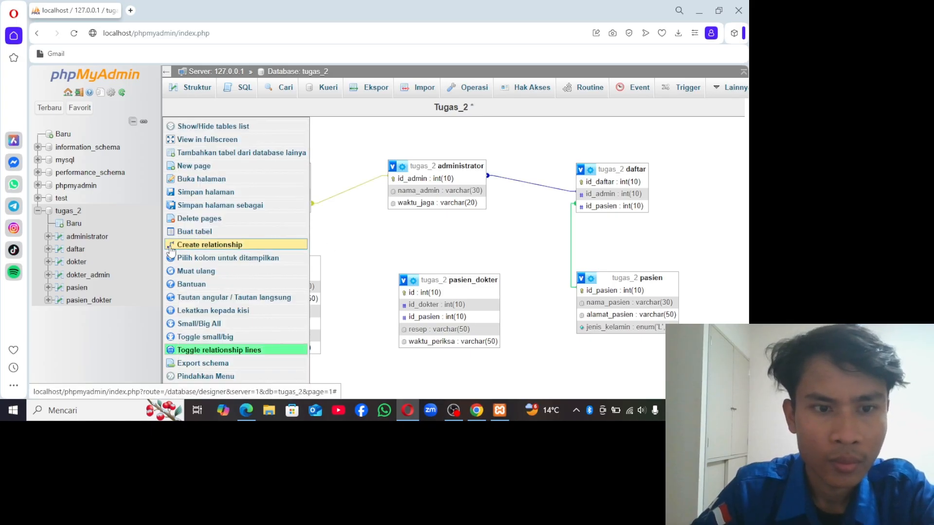
click(282, 249)
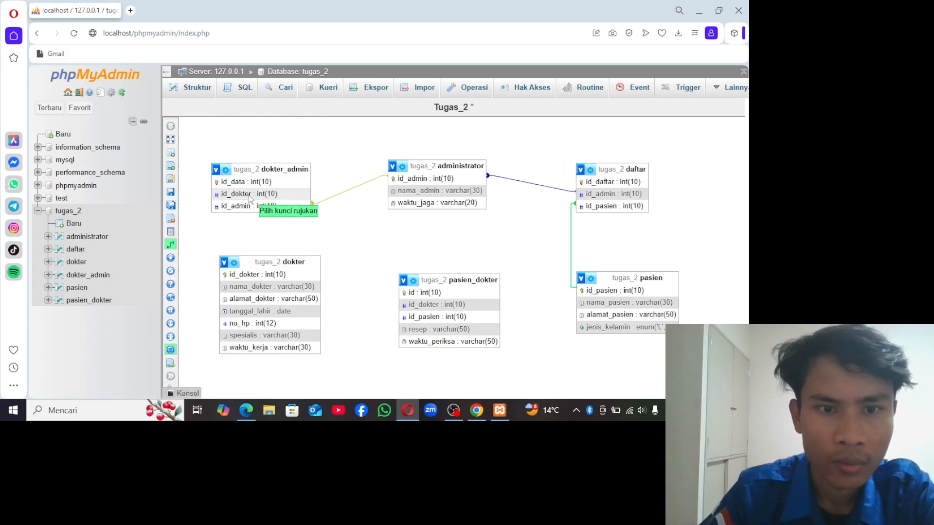
click(243, 275)
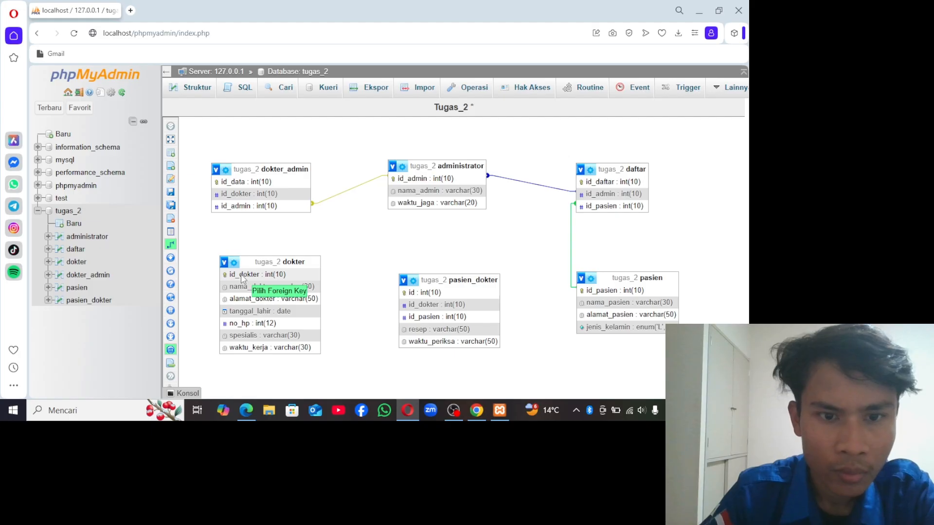
click(243, 276)
click(603, 317)
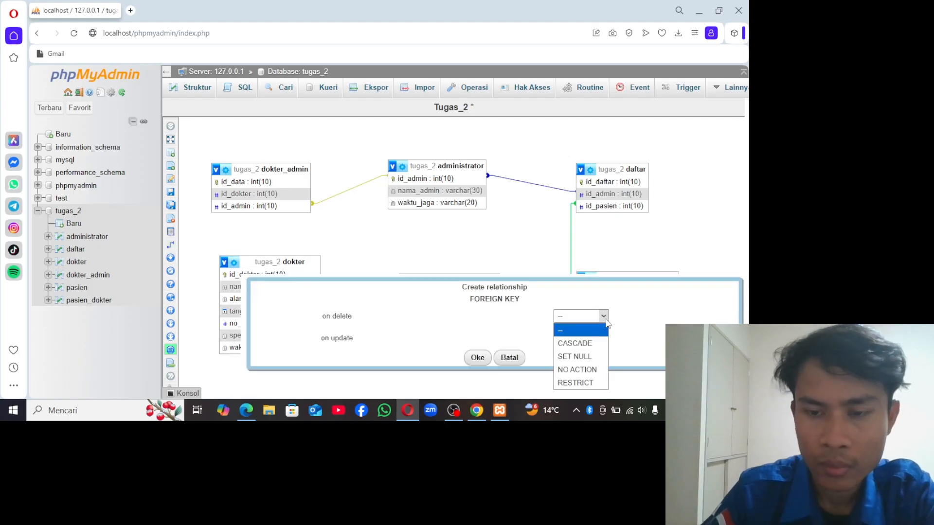
click(575, 343)
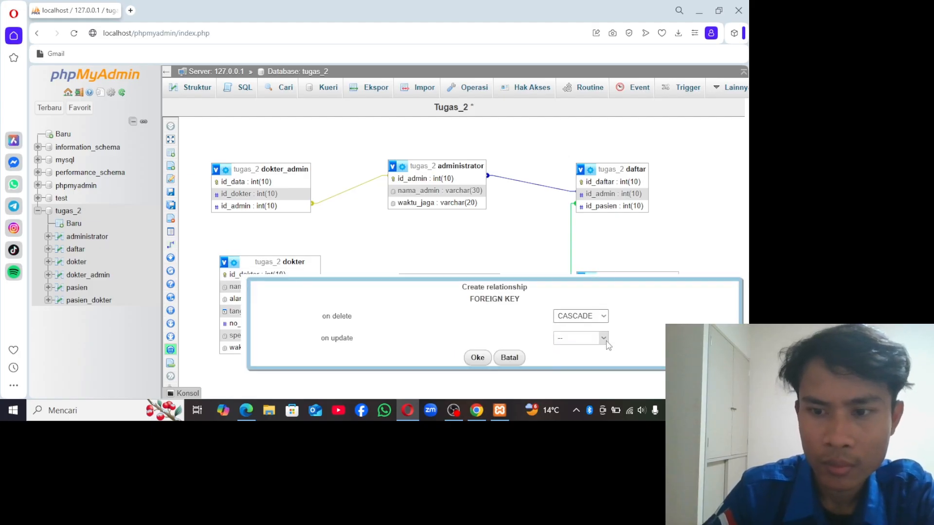
click(606, 343)
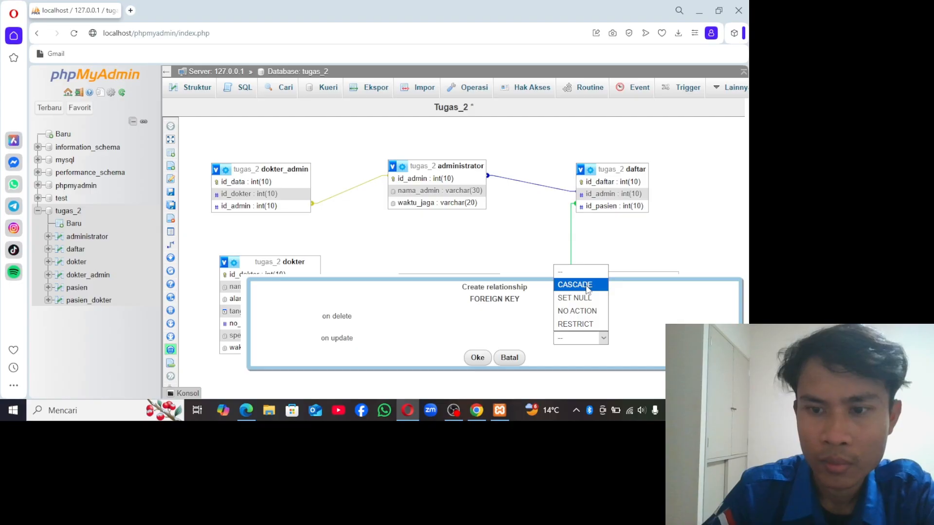
click(587, 290)
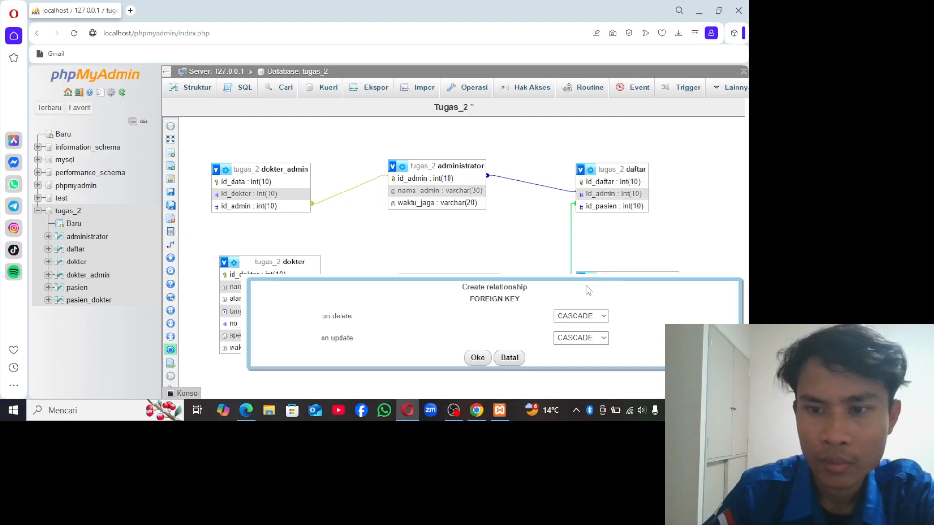
click(478, 358)
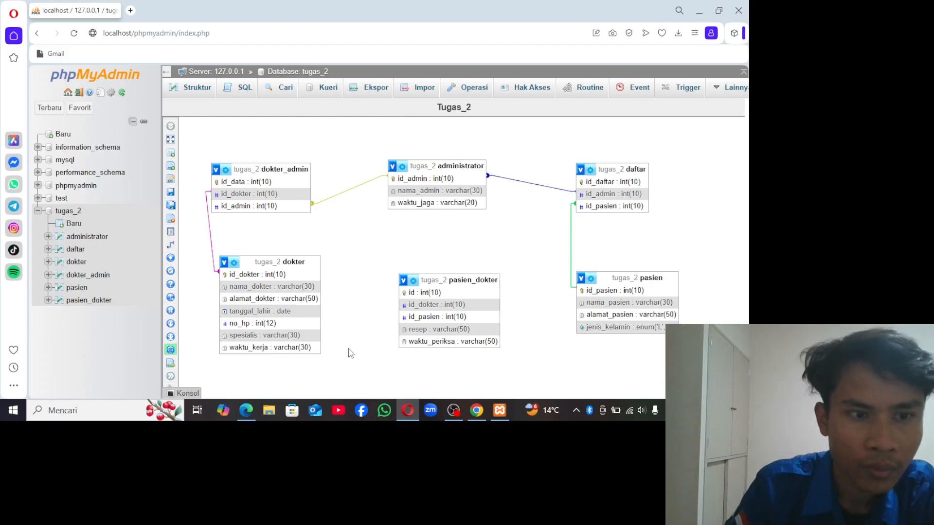
- Create a relationship with dokter's id_dokter as the referenced key and pasien_dokter's id_dokter as the foreign key, with CASCADE on delete and on update
mouse_move(176, 245)
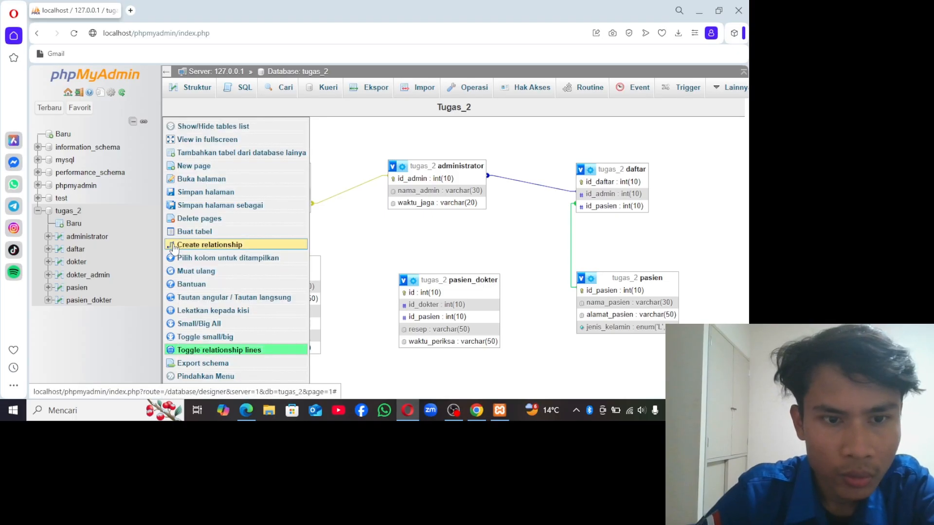
click(229, 244)
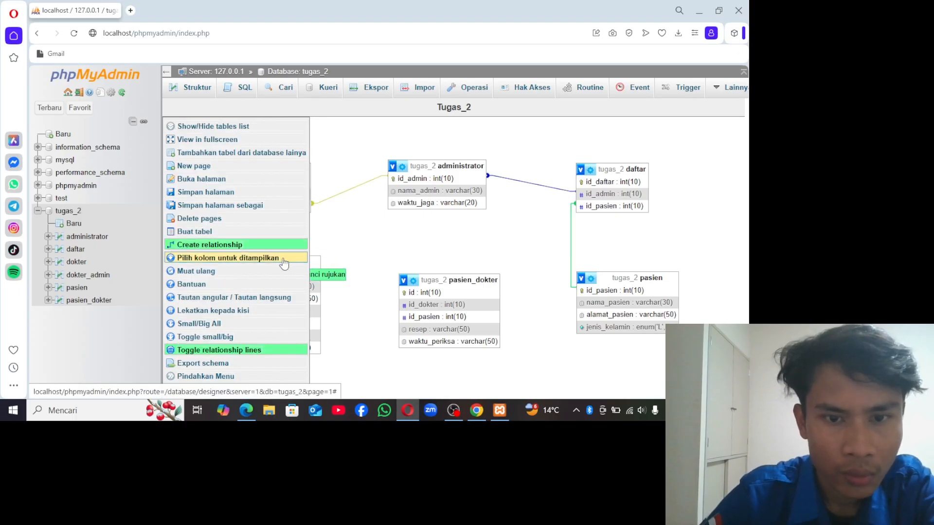
click(298, 275)
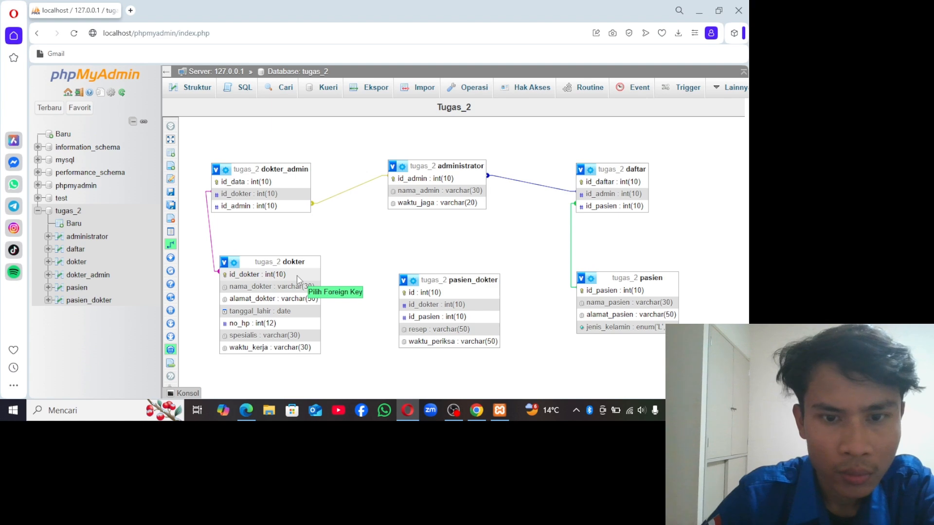
click(406, 309)
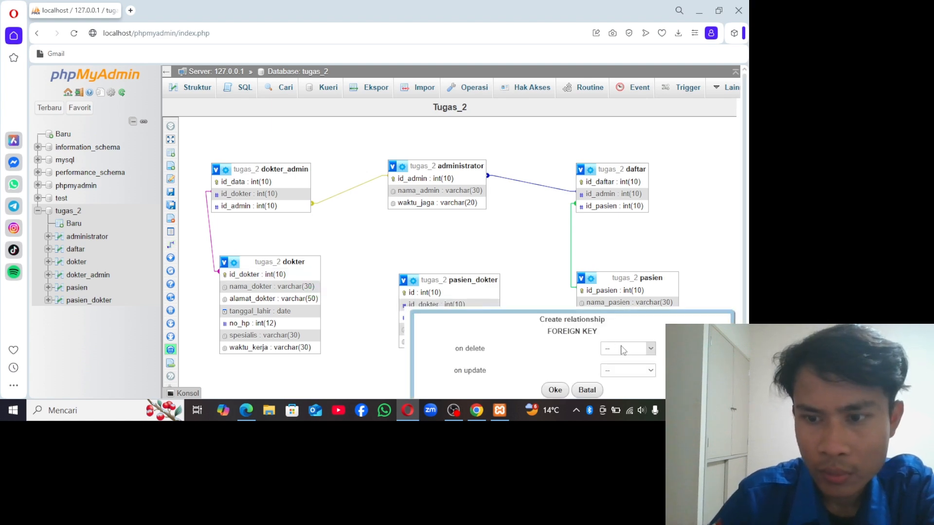
click(651, 351)
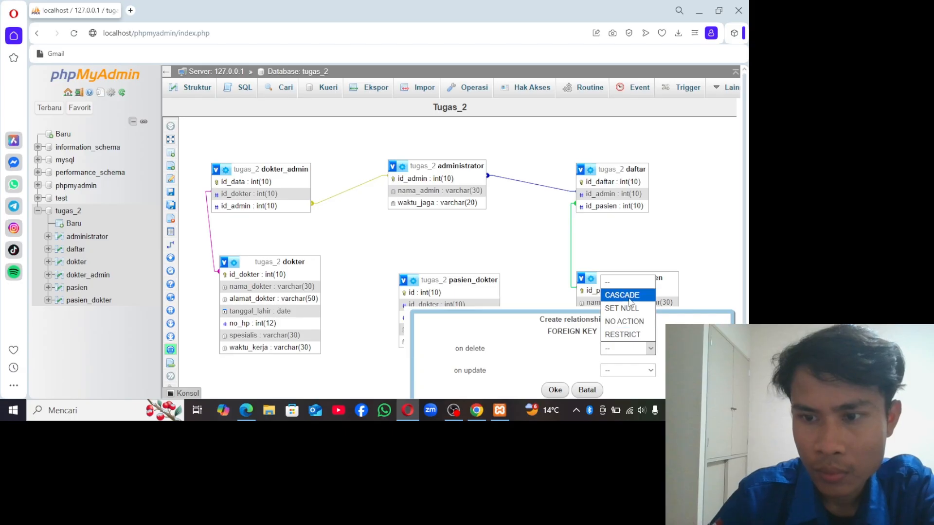
click(629, 298)
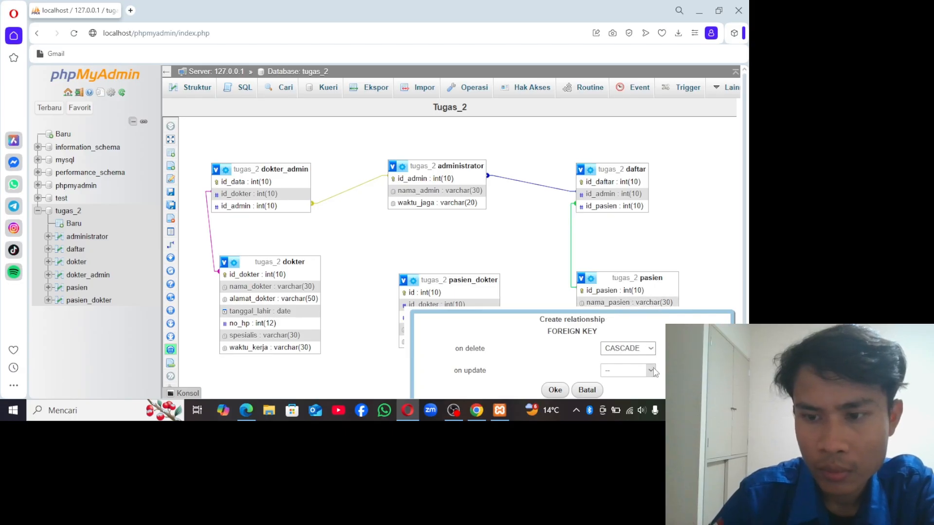
click(651, 370)
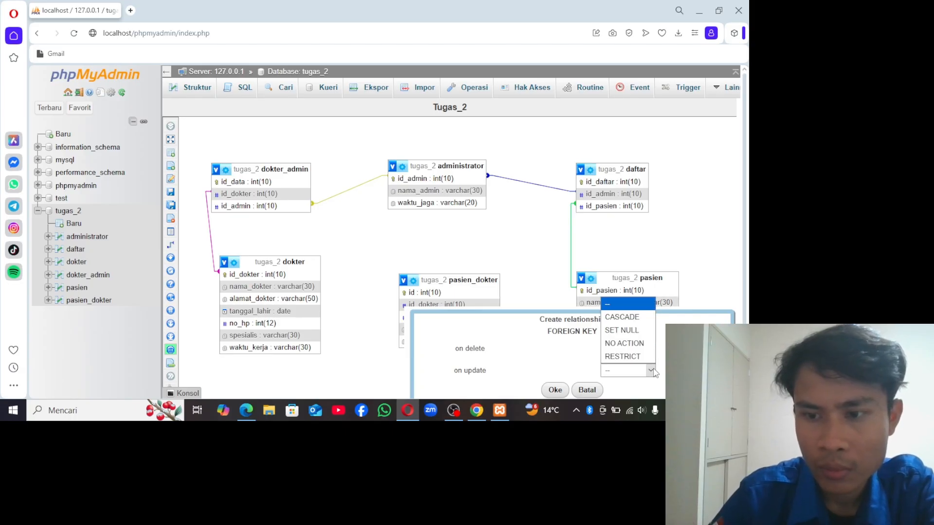
click(636, 317)
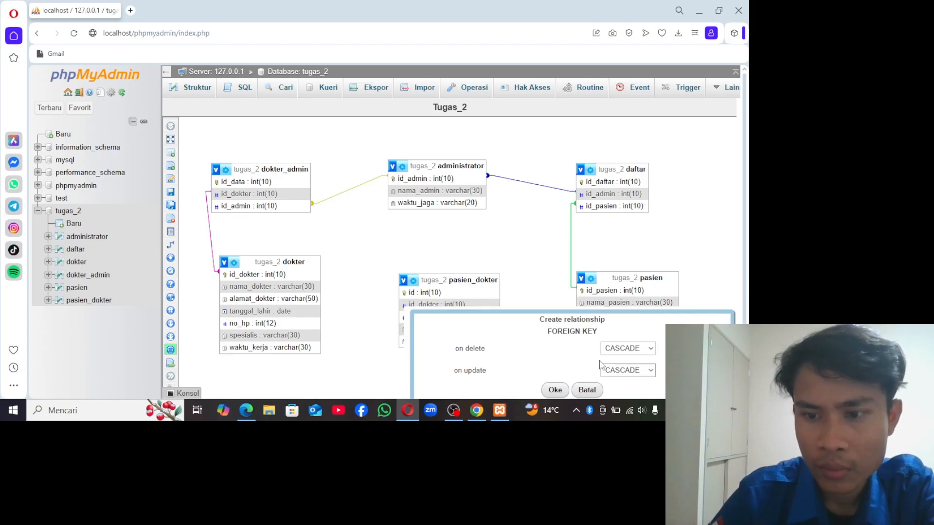
click(555, 390)
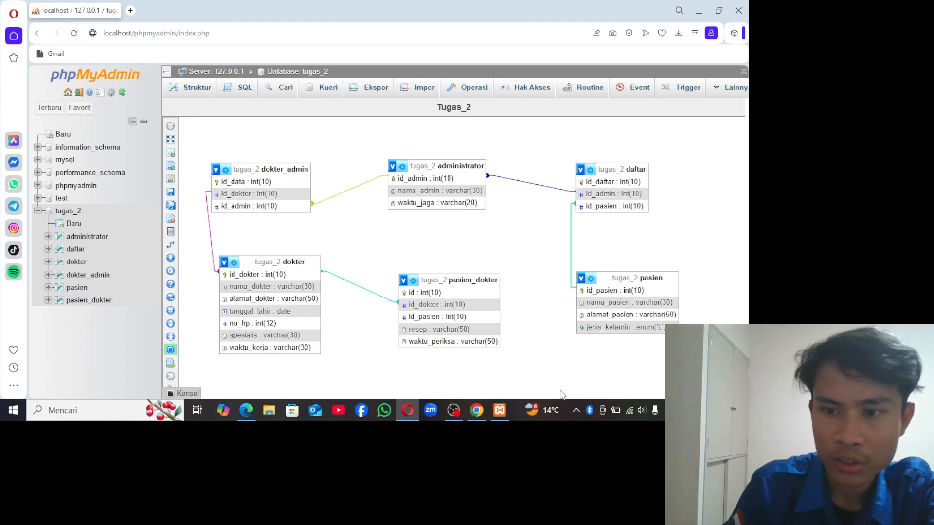
- Try to create a relationship with pasien_dokter's id_pasien as the referenced key and pasien's id_pasien as the foreign key, with CASCADE on delete and update
click(169, 248)
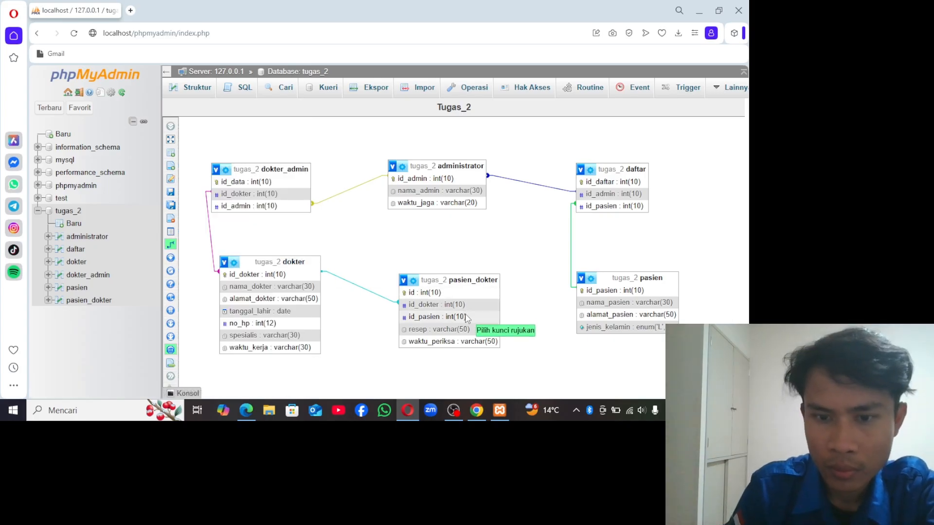
click(583, 291)
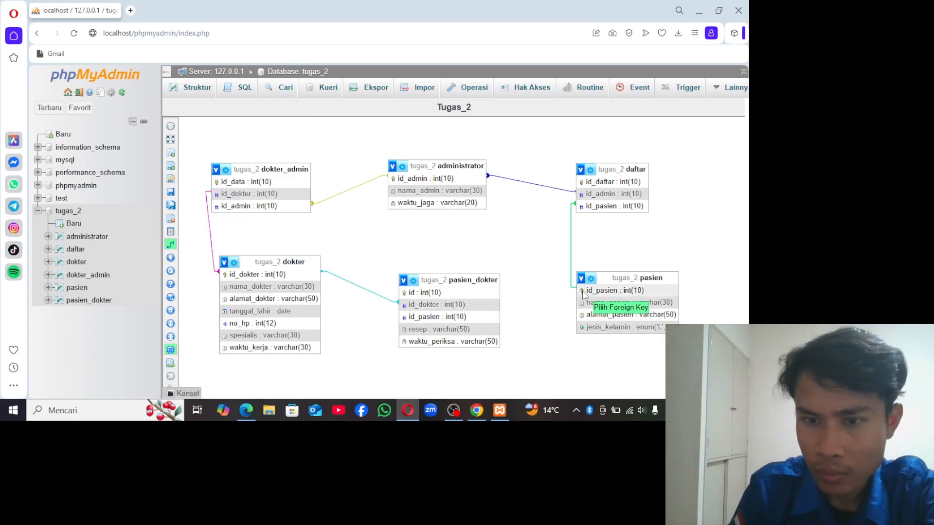
click(582, 293)
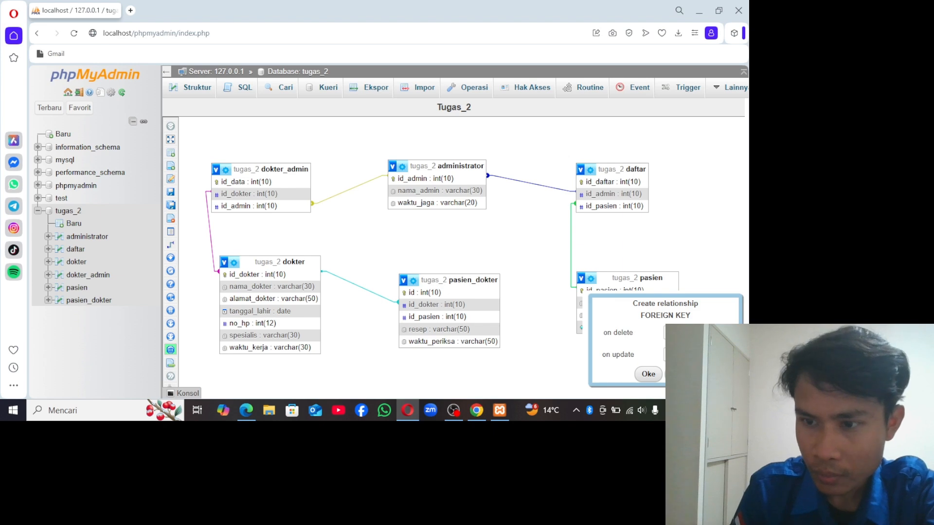
click(677, 334)
click(694, 285)
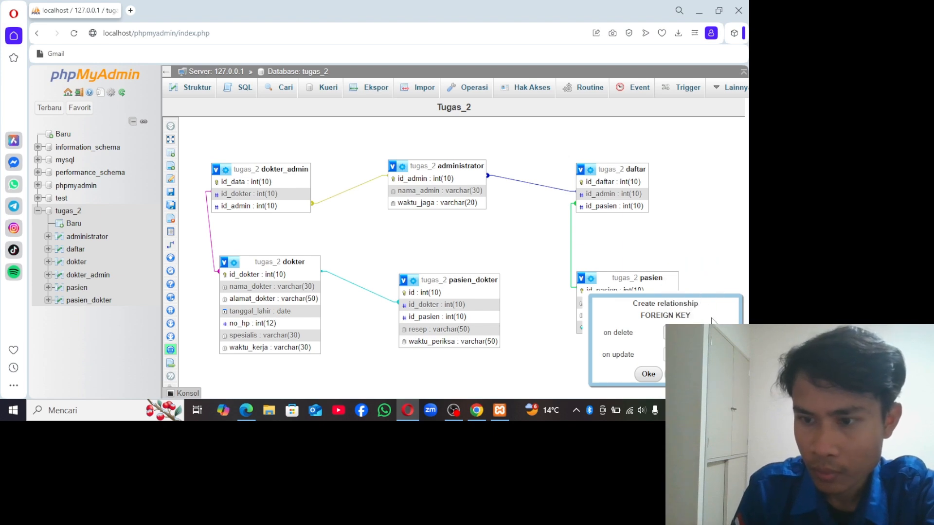
click(691, 355)
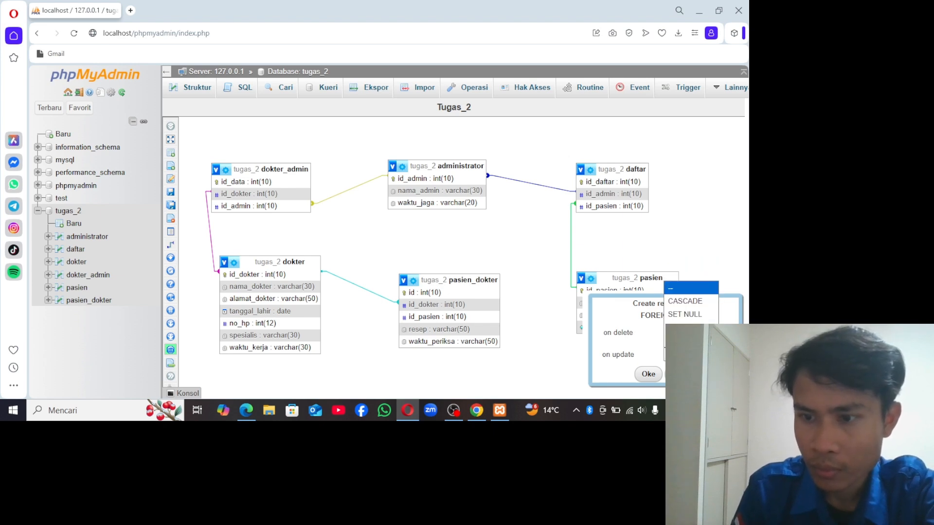
click(706, 312)
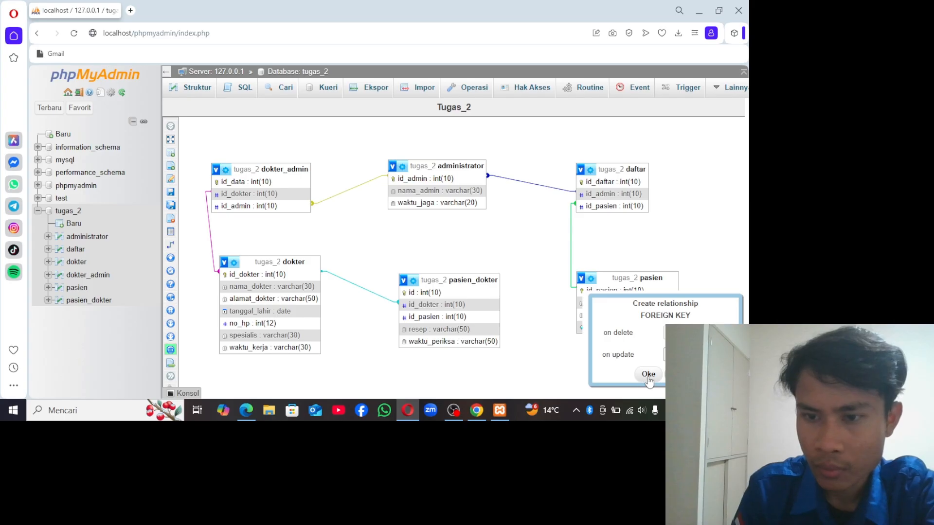
click(649, 375)
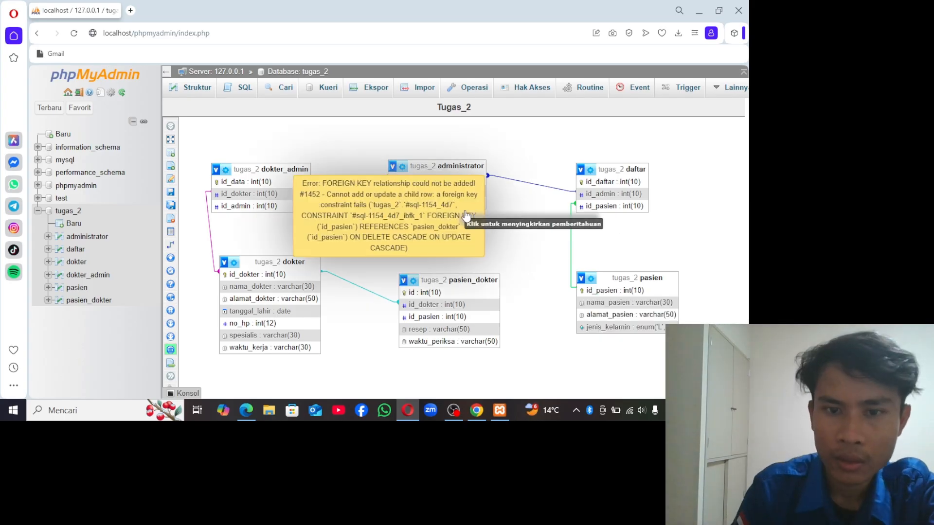
click(478, 229)
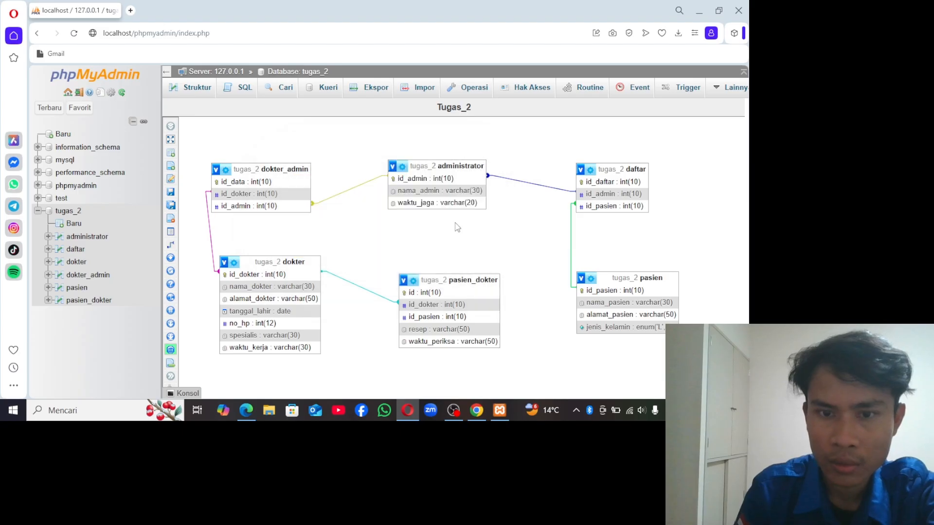
- Retry the relationship from pasien_dokter's id_pasien as referenced key to pasien's id_pasien as foreign key, keeping CASCADE for both actions
click(174, 246)
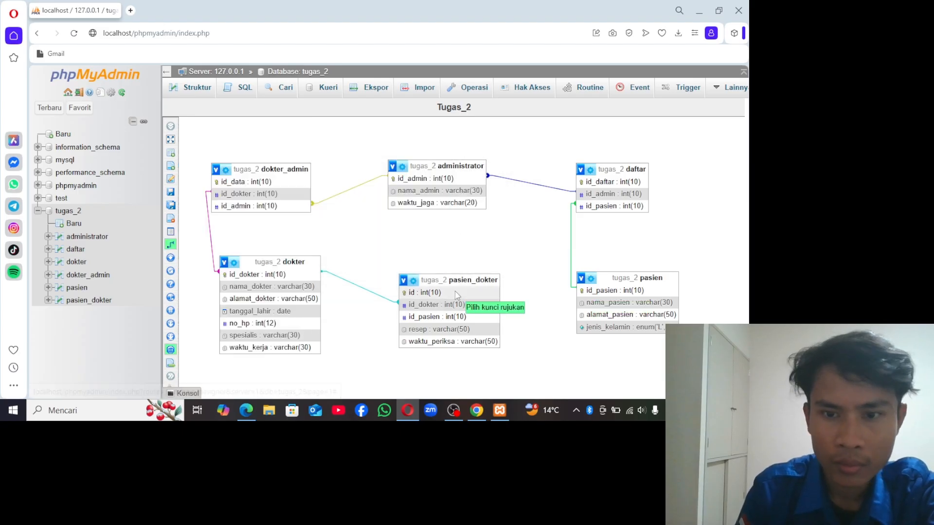
click(475, 318)
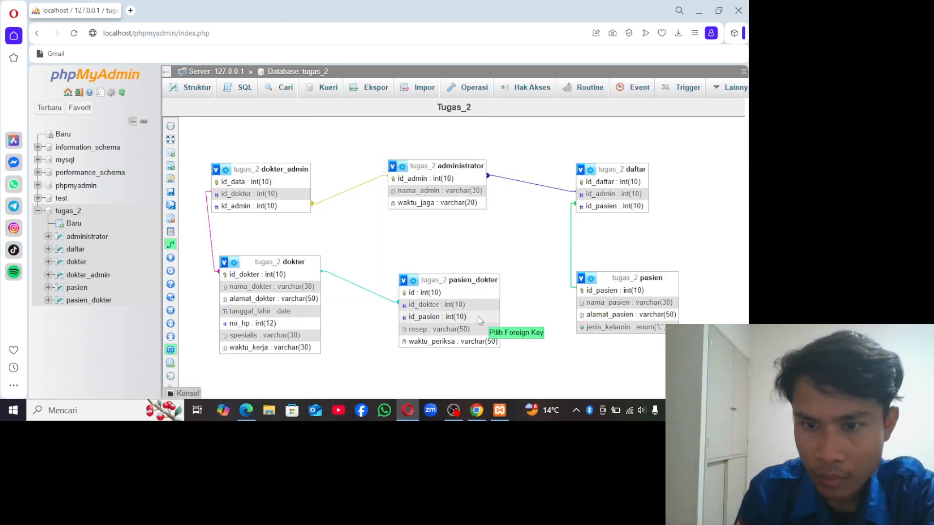
click(589, 292)
click(651, 375)
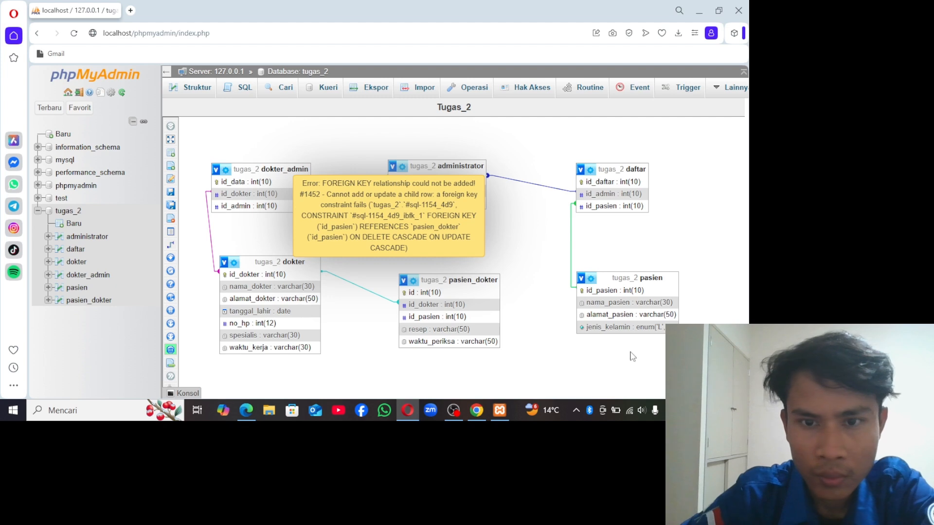
click(423, 249)
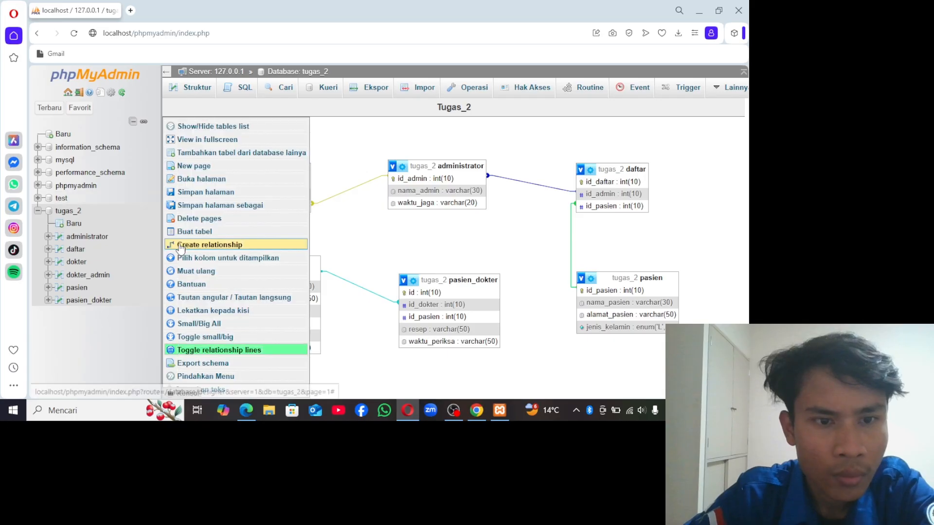
- Create a relationship with pasien's id_pasien as the referenced key and pasien_dokter's id_pasien as the foreign key, with CASCADE on delete and update
click(170, 244)
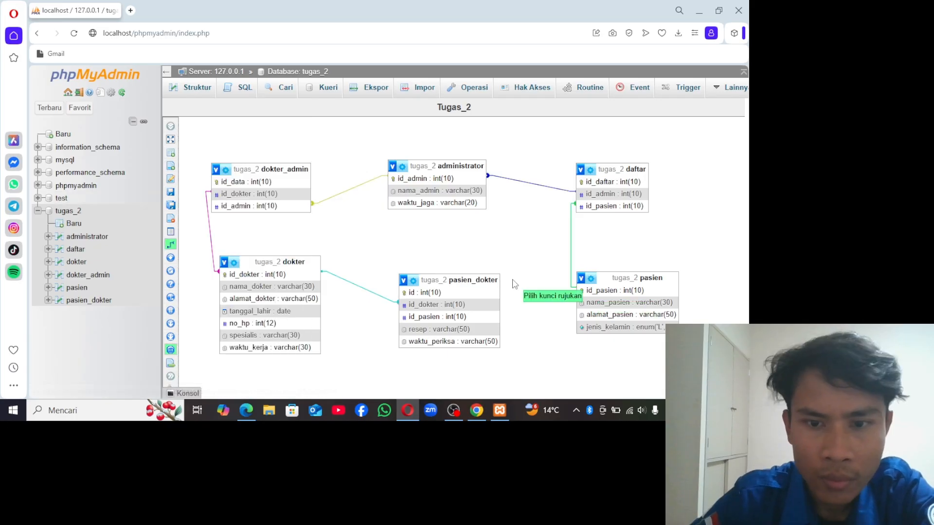
click(587, 291)
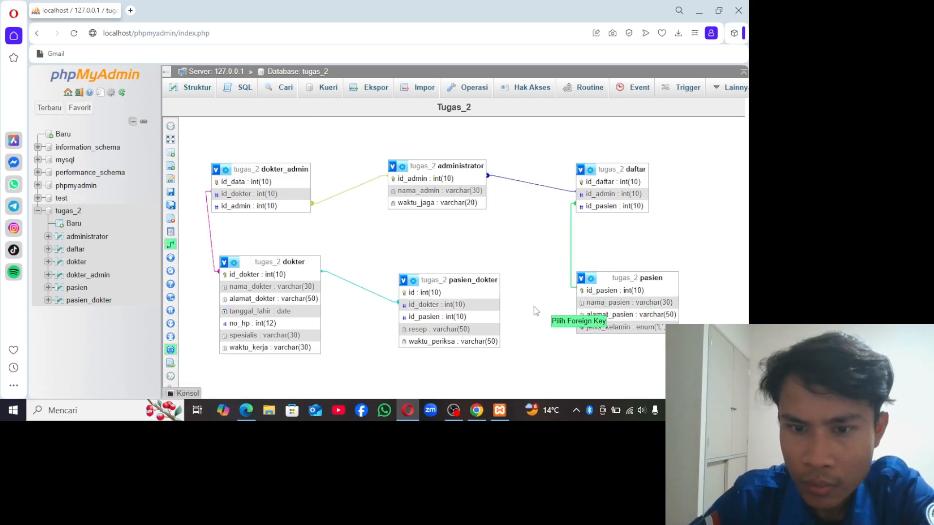
click(491, 320)
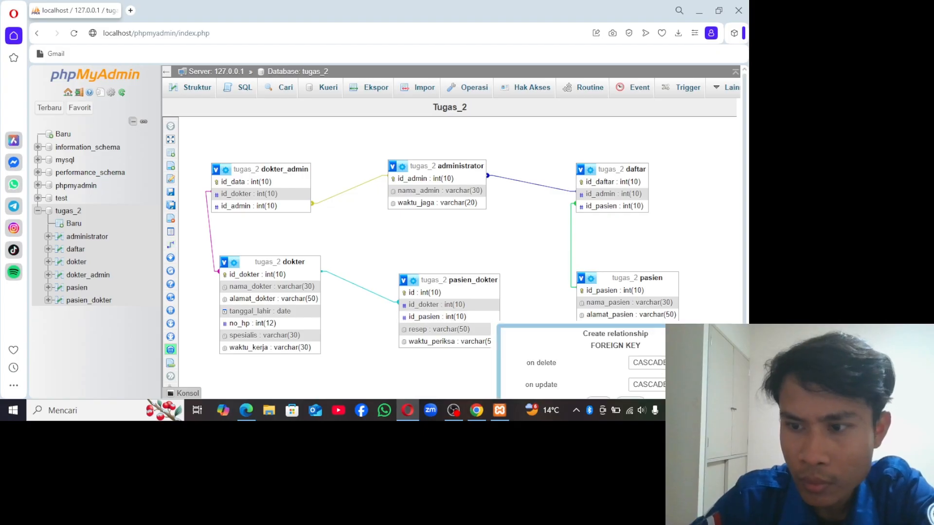
scroll(745, 313, down, 1)
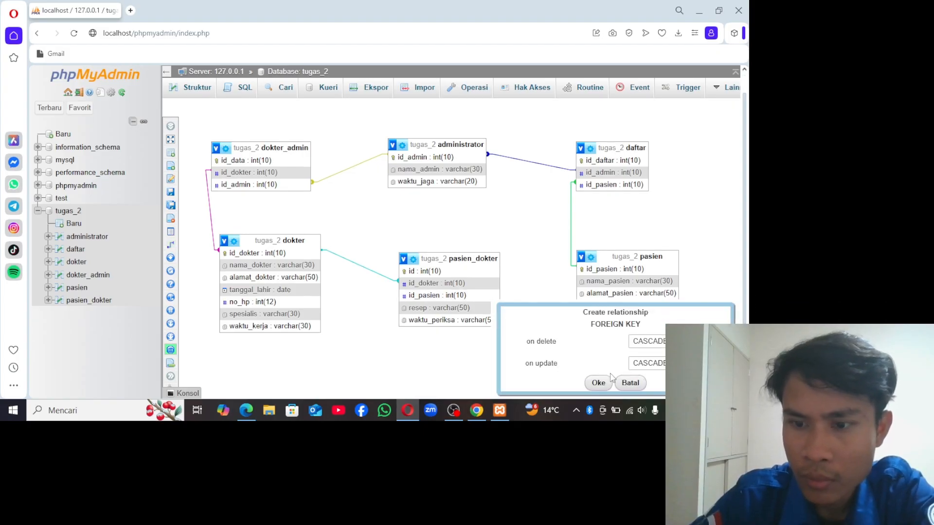
click(599, 383)
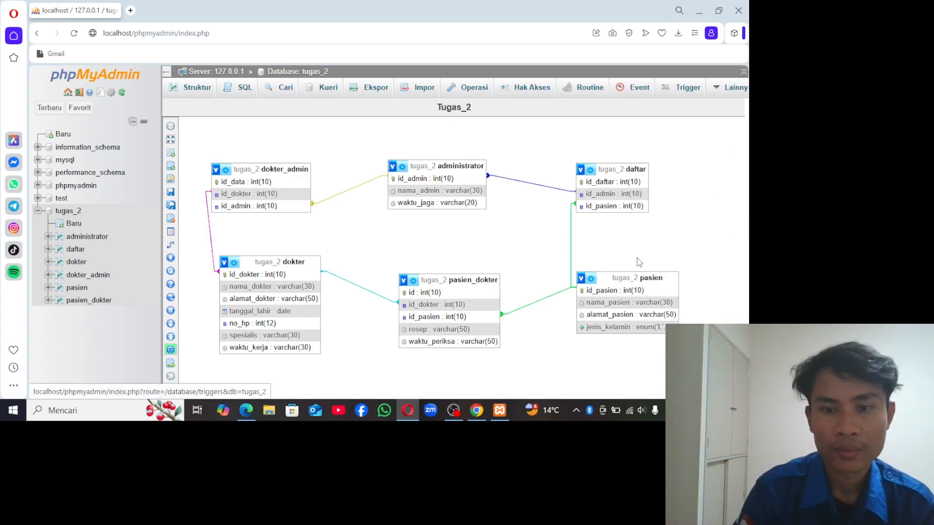
- Switch to the XAMPP Control Panel, open its shell and start the MySQL client with "mysql -u root"
click(497, 416)
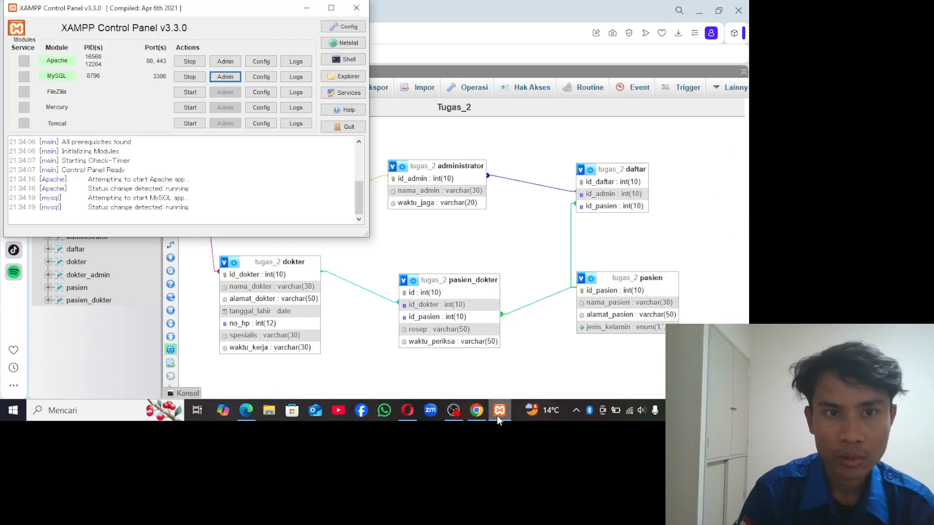
click(353, 66)
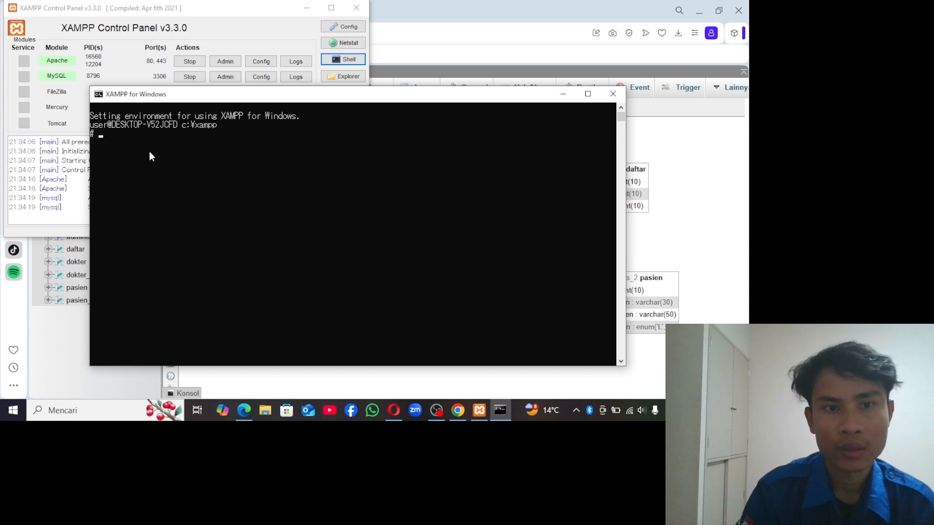
text(my)
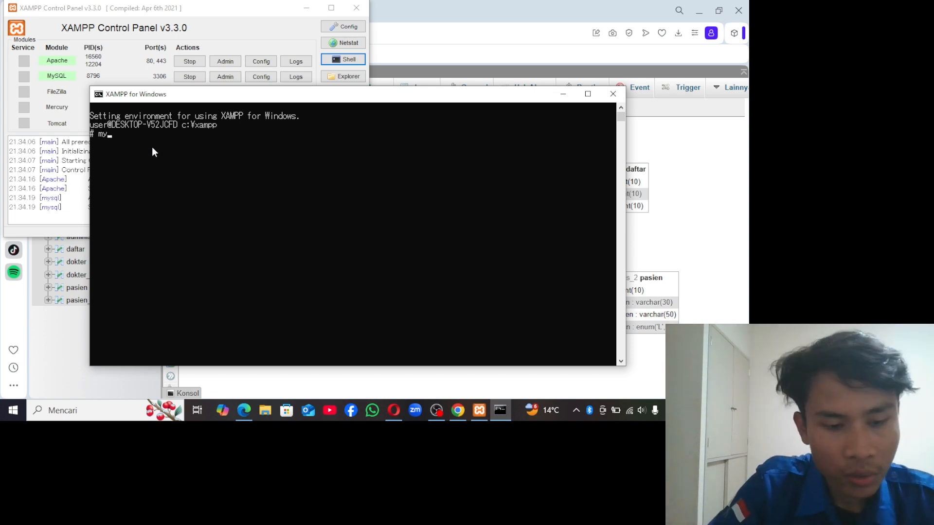
text(sql)
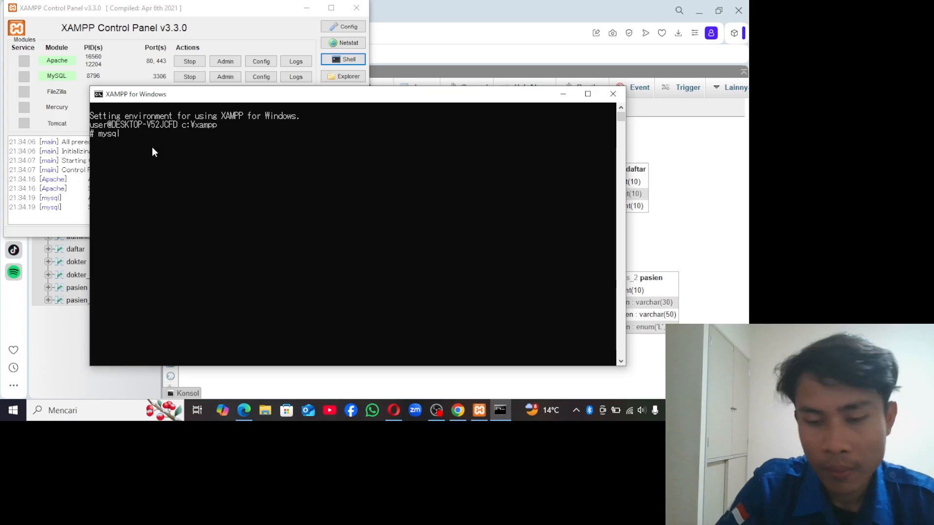
text( -u )
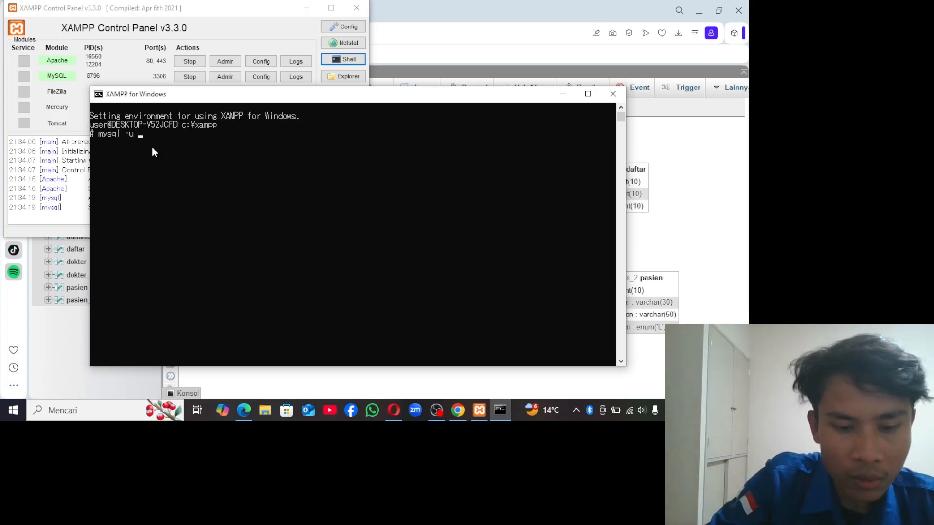
text(root)
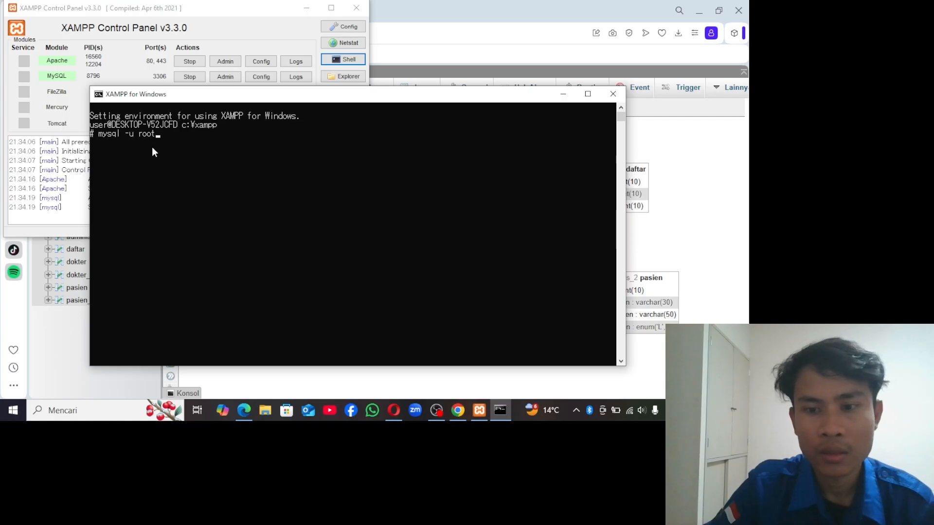
key(Return)
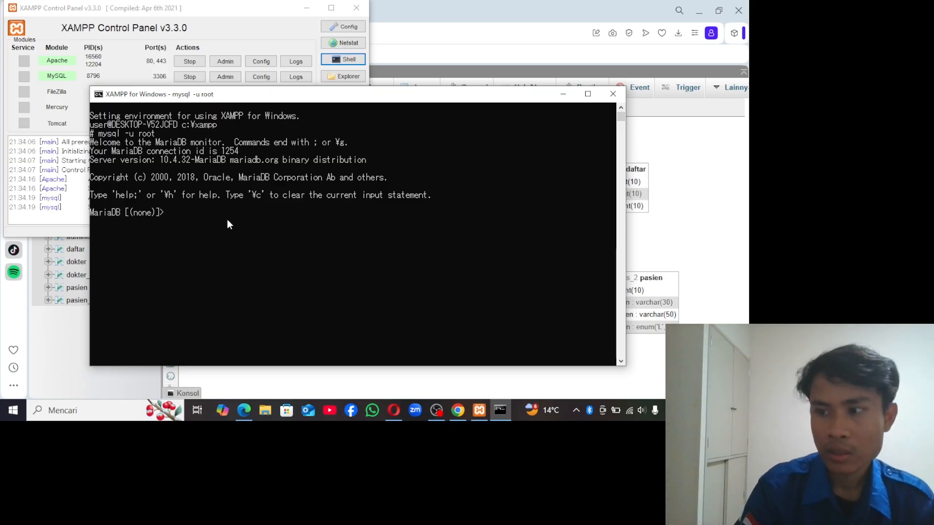
- List all databases on the MariaDB server with "show databases;"
text(sh)
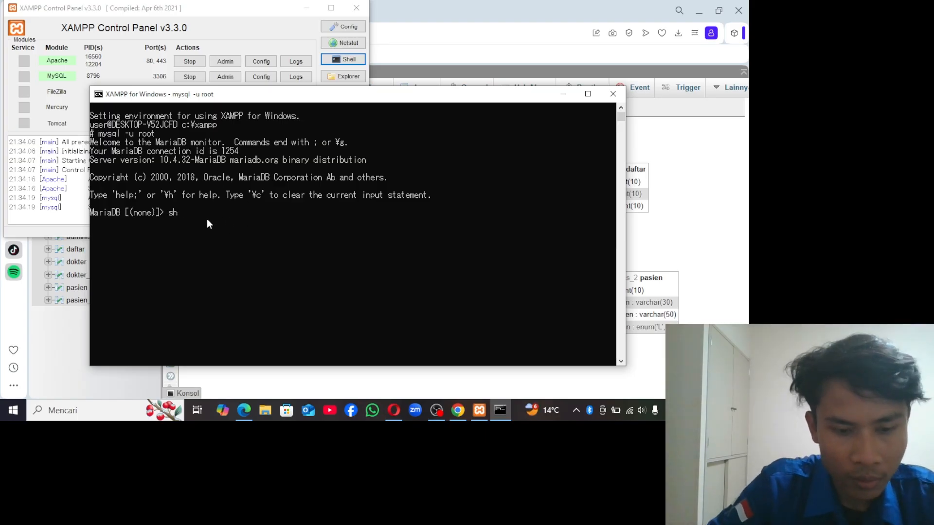
text(ow d)
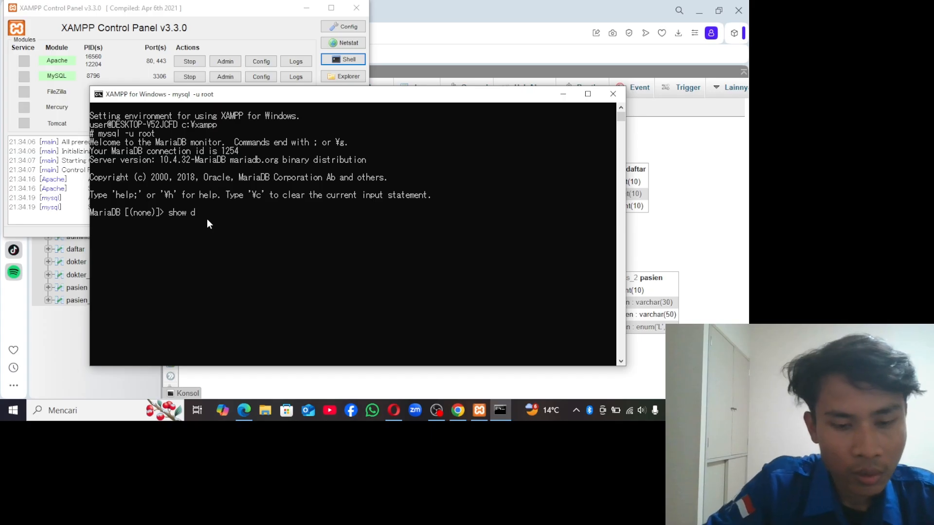
text(ataba)
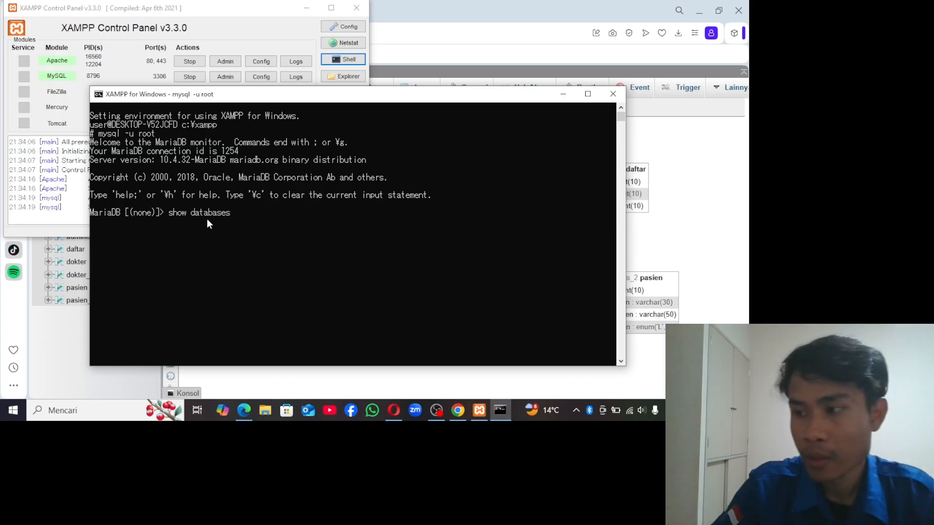
text(ses)
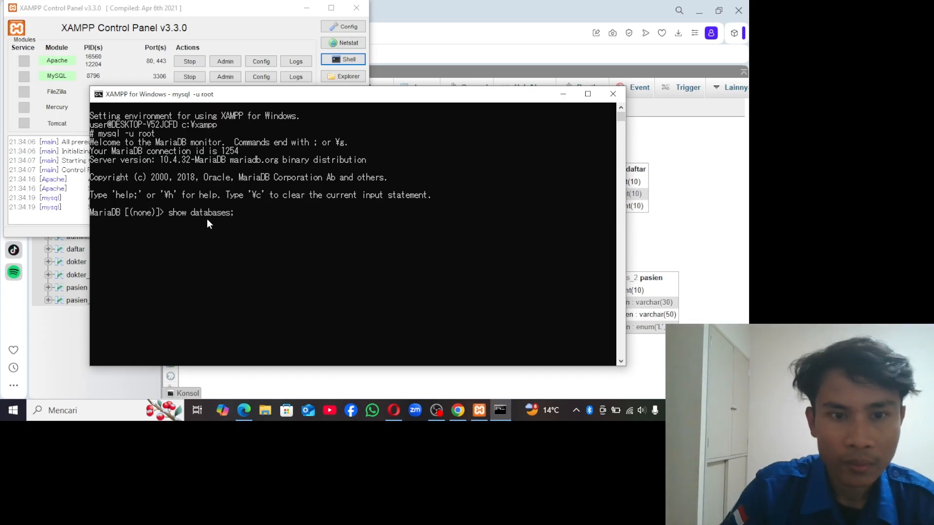
text(;)
key(Return)
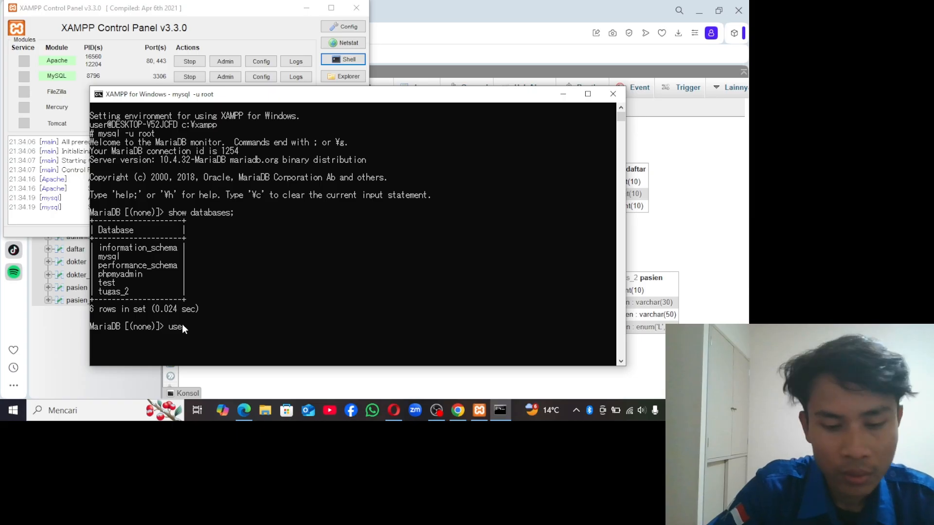
- Make the clinic database the active one with "use Tugas_2;"
text(t)
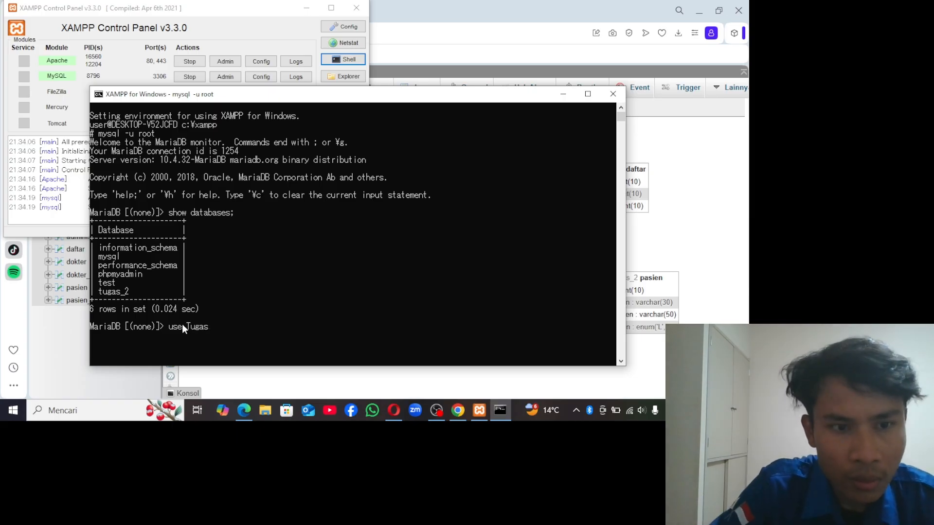
text(ugas_2;)
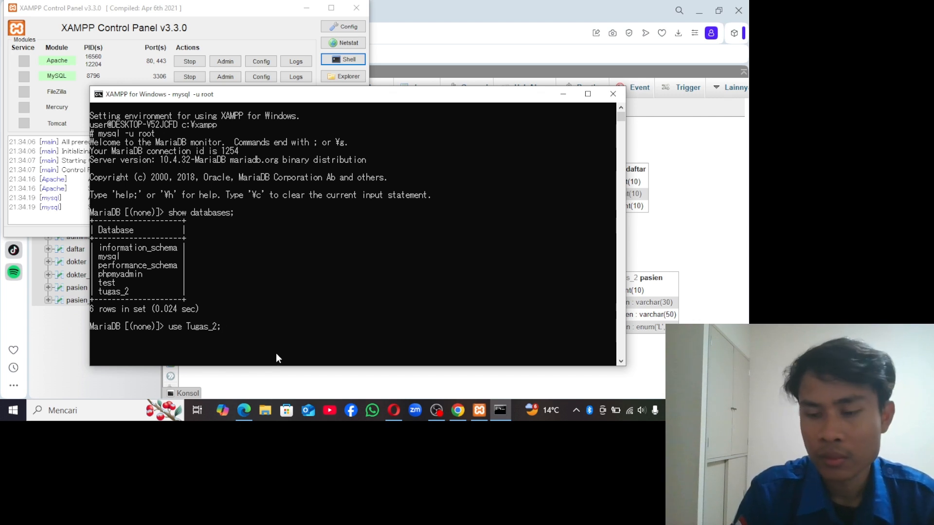
key(Return)
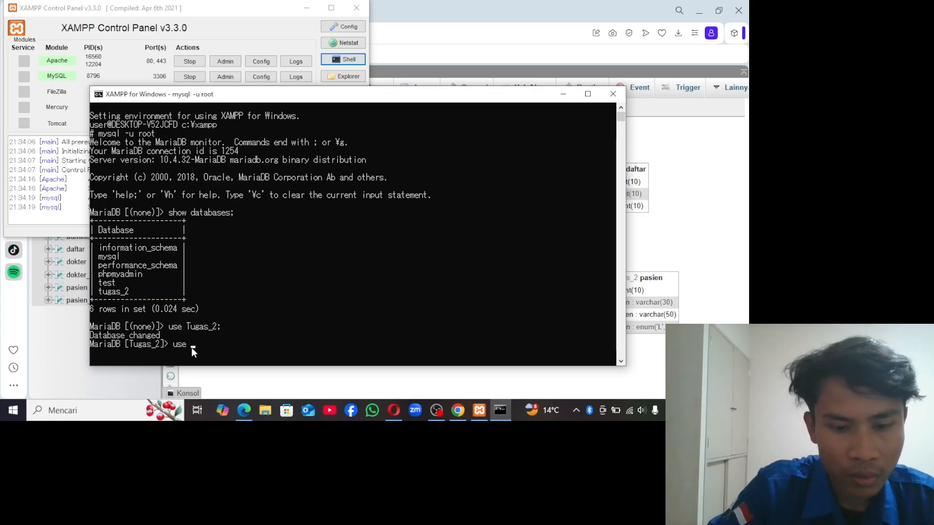
- Select the same database again with the statement "use Tugas_2 databases;"
text(use Tugas)
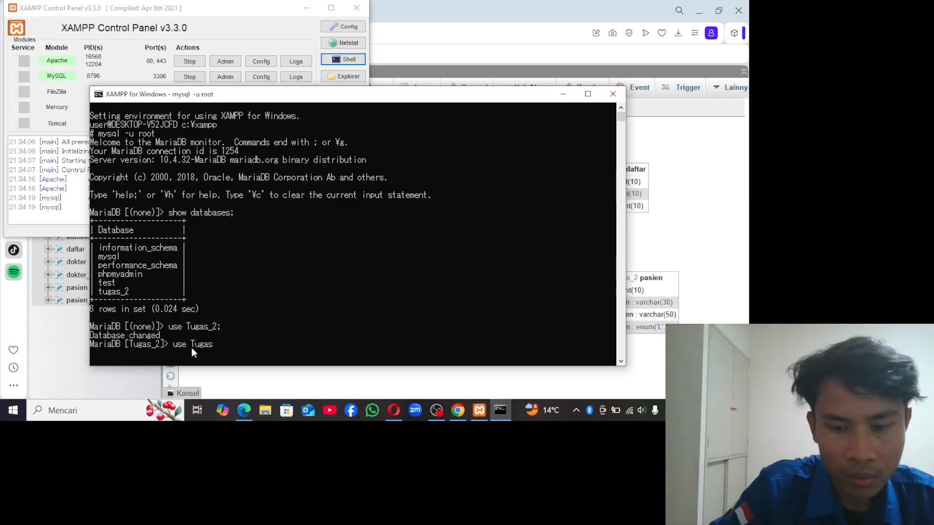
text(_2)
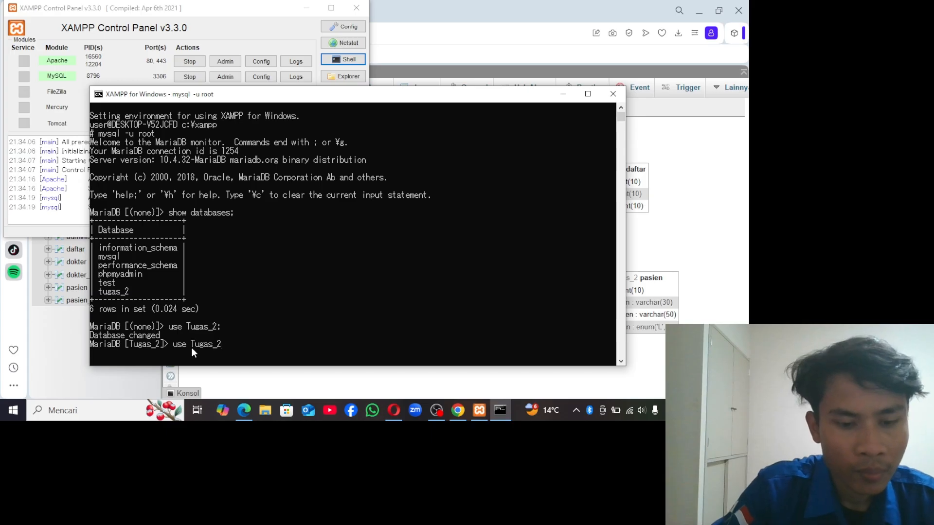
text( d)
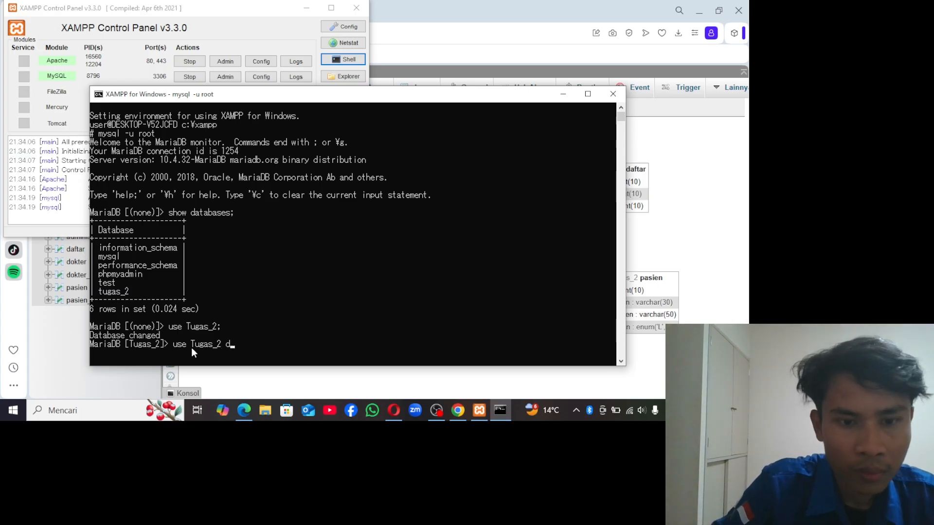
key(BackSpace)
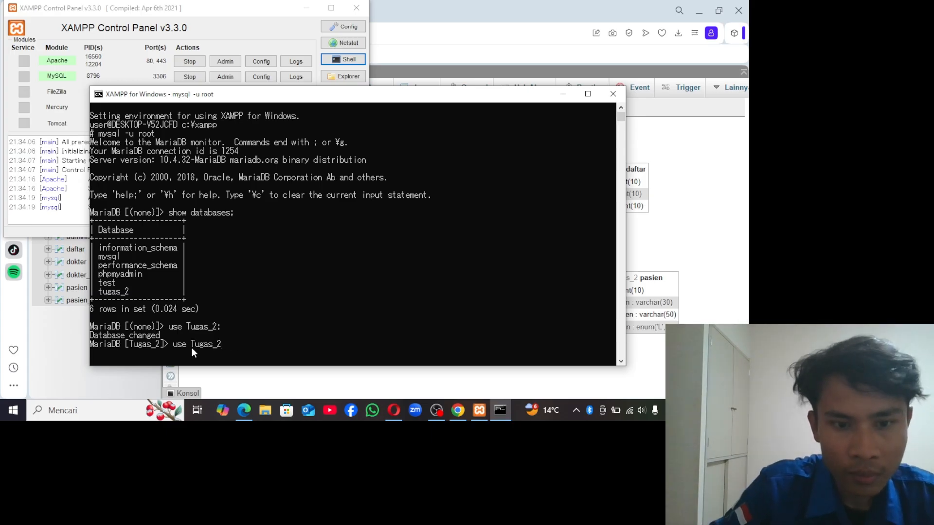
text(databases)
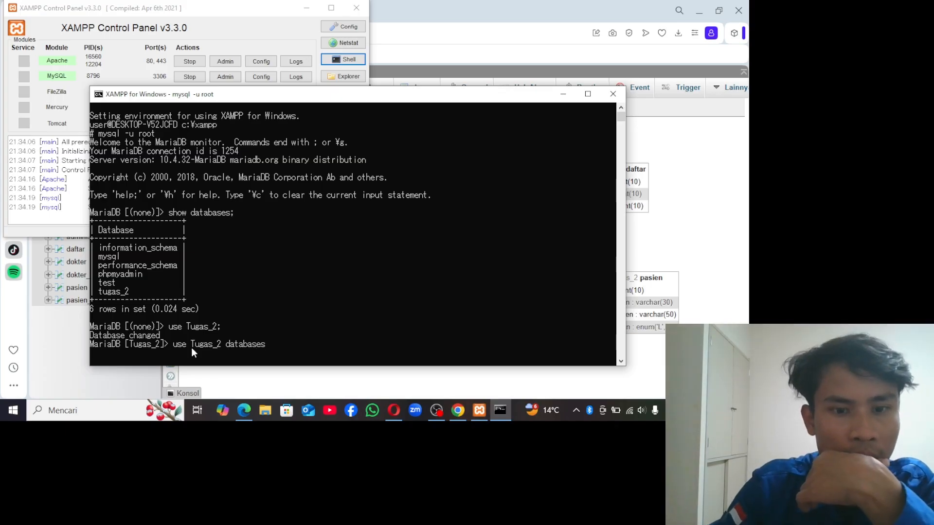
text(;)
key(Return)
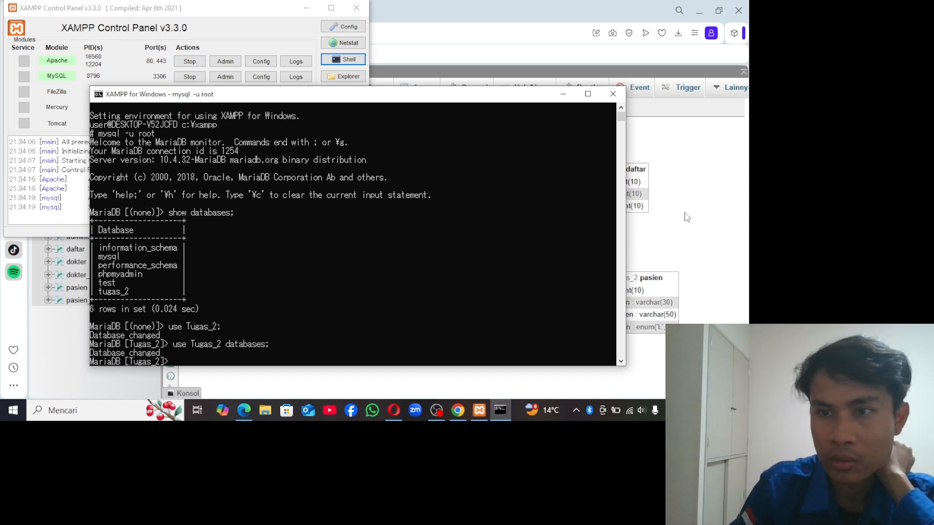
- Maximize the shell window and list the tables of the active database with "show tables;"
click(587, 94)
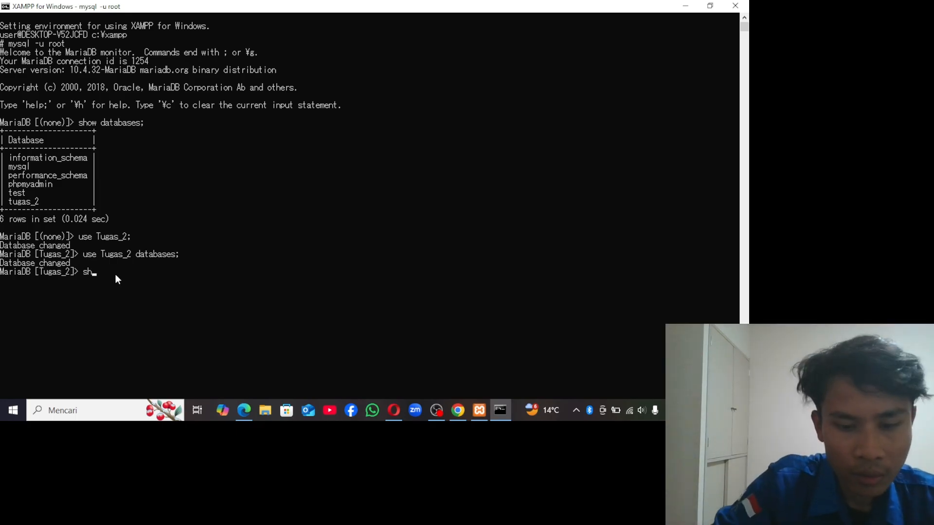
key(BackSpace)
text(ow)
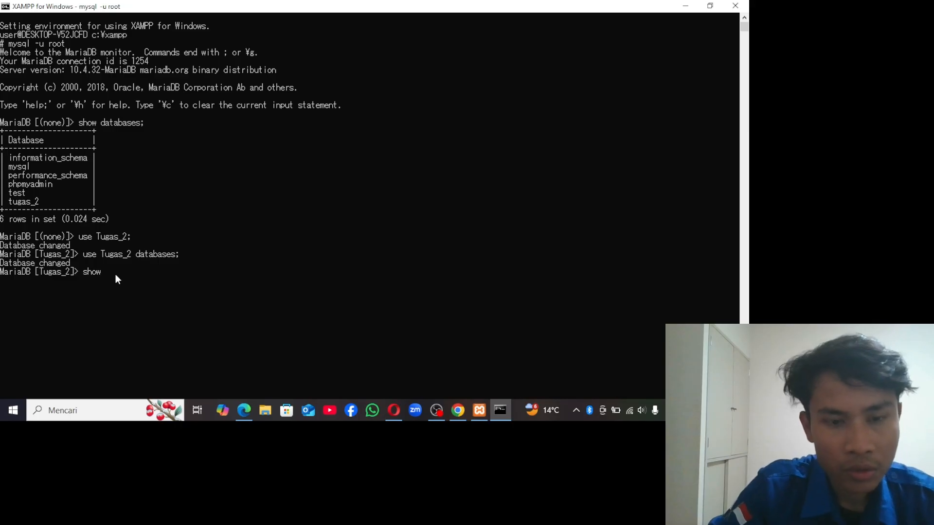
text( t)
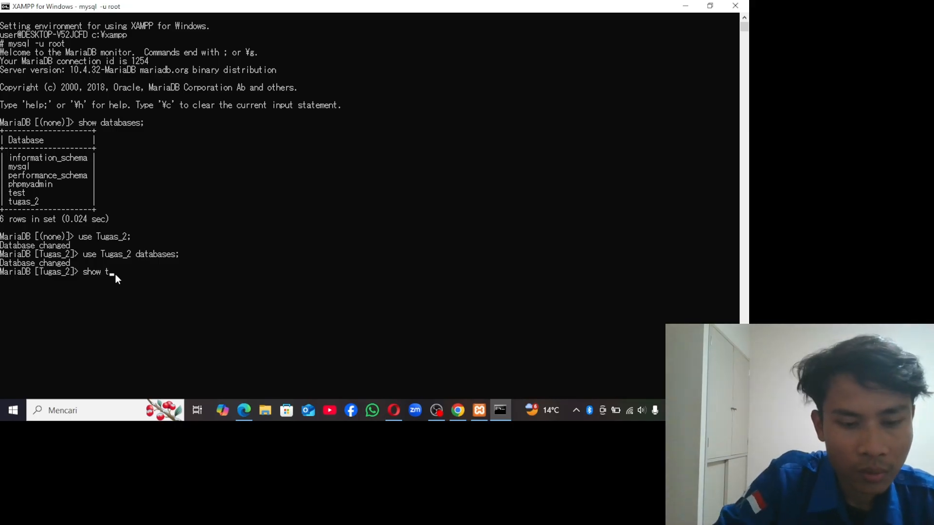
text(ables;)
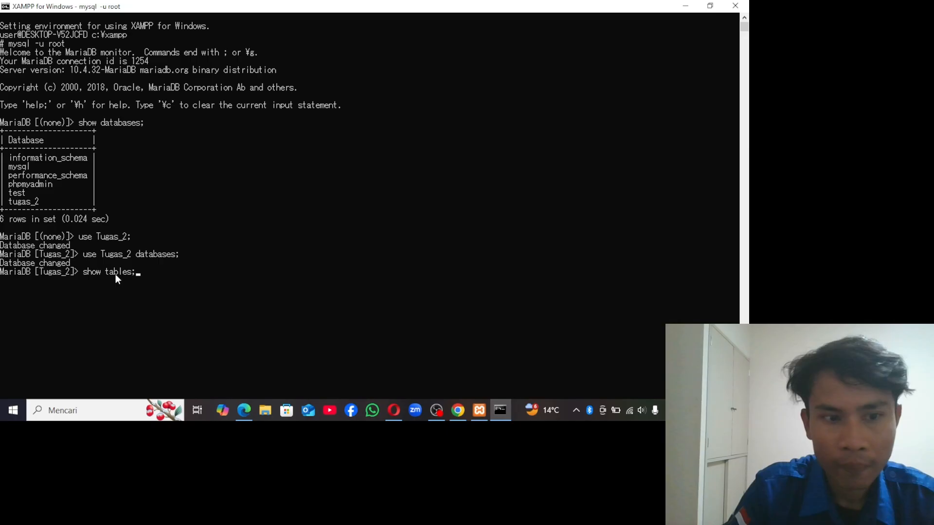
key(Return)
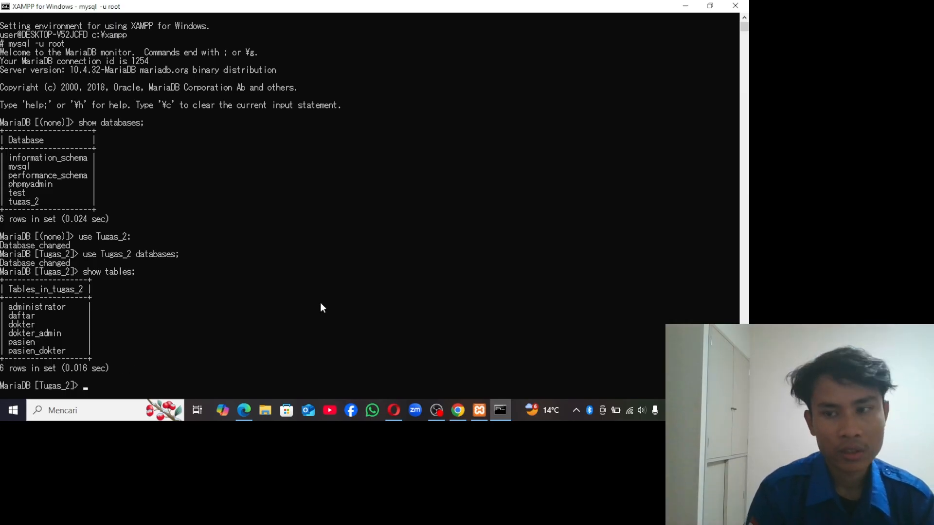
mouse_move(744, 26)
mouse_down()
mouse_move(748, 50)
mouse_move(745, 27)
mouse_up()
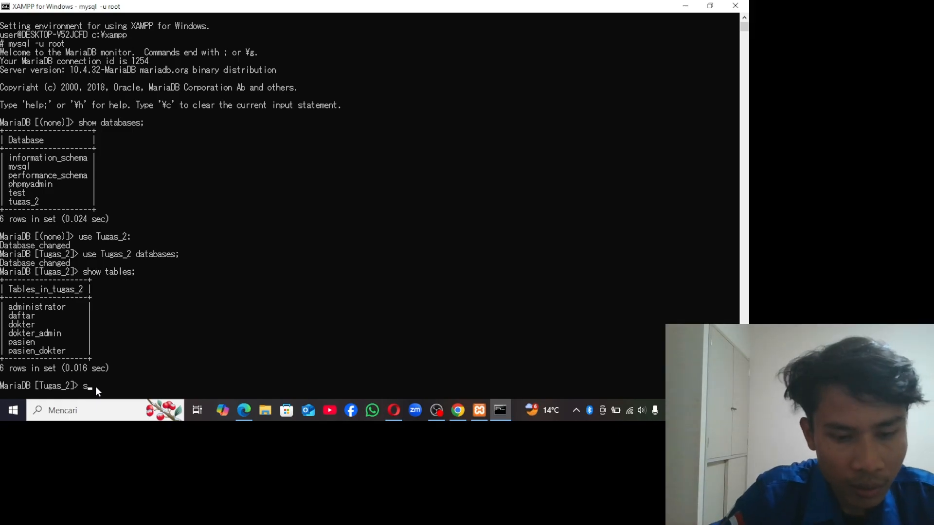
- Write the statement "select nama_psien ,jenis_kelamin from pasien;" at the MariaDB prompt without running it
text(elect)
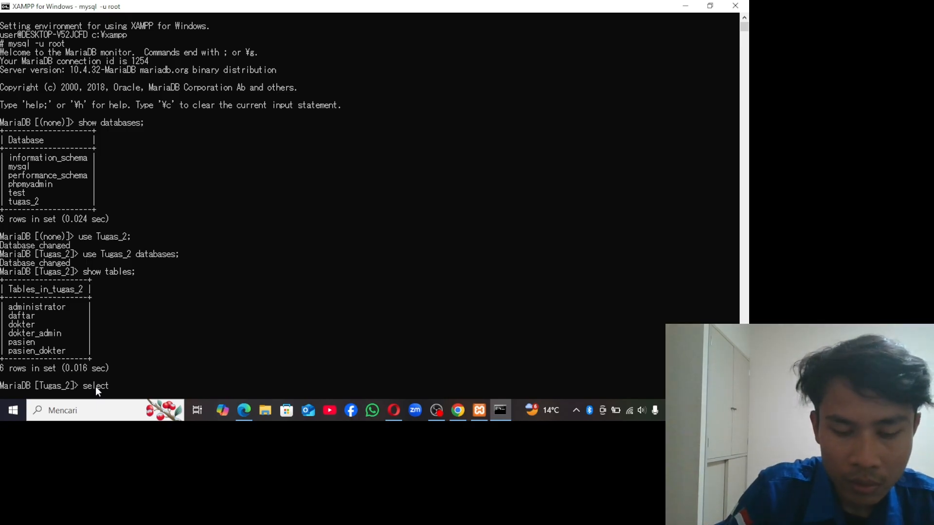
text(nama)
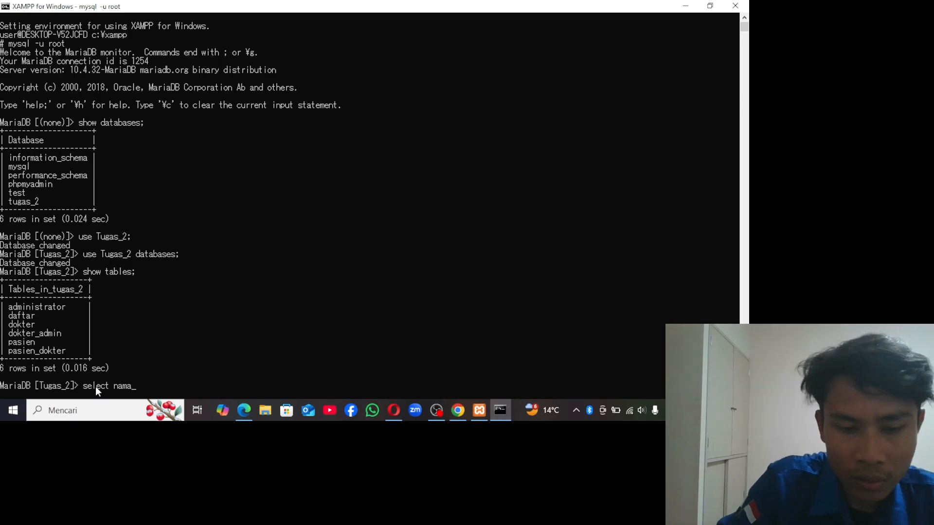
text(_psien)
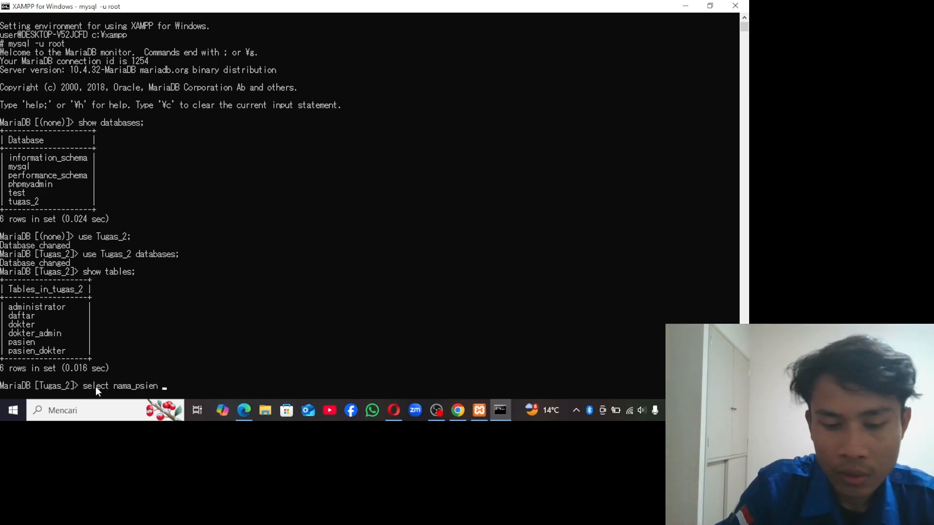
text( ,jeni)
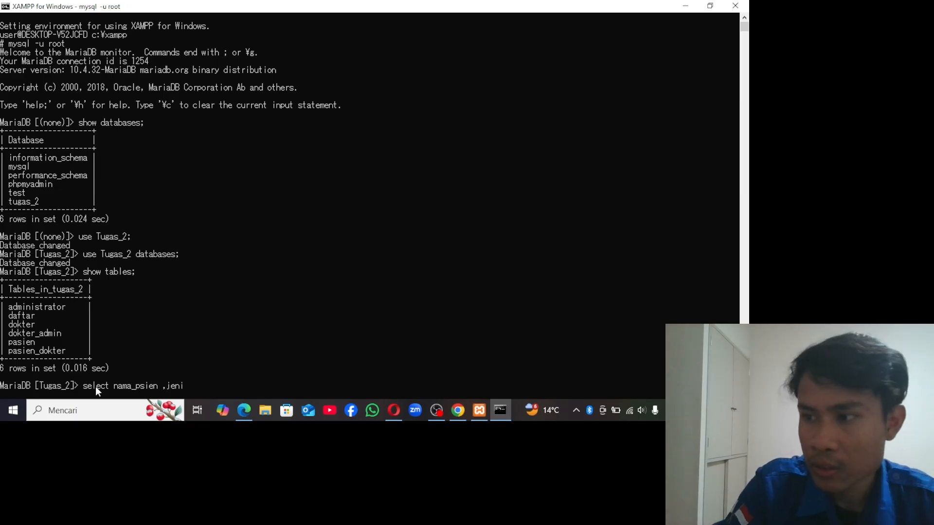
text(_kelamin)
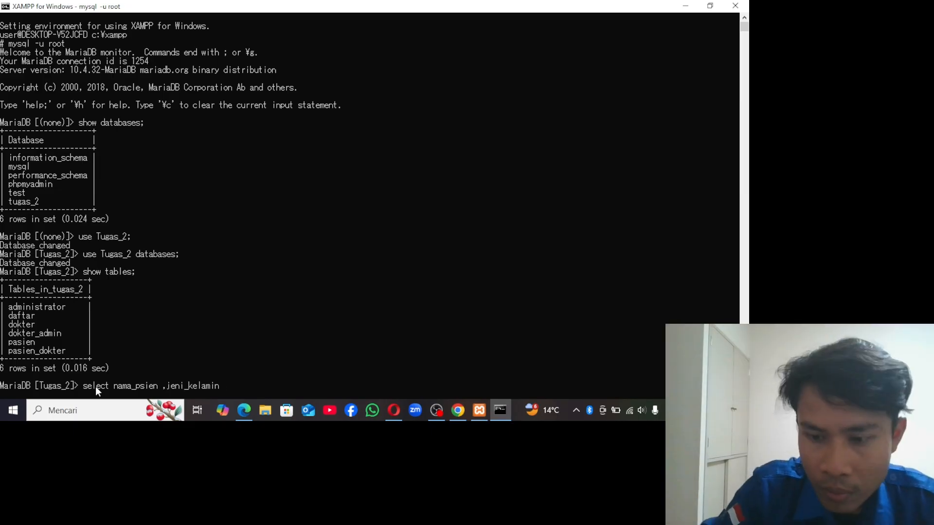
key(BackSpace)
key(BackSpace)
key(BackSpace)
key(BackSpace)
key(BackSpace)
key(BackSpace)
key(BackSpace)
key(BackSpace)
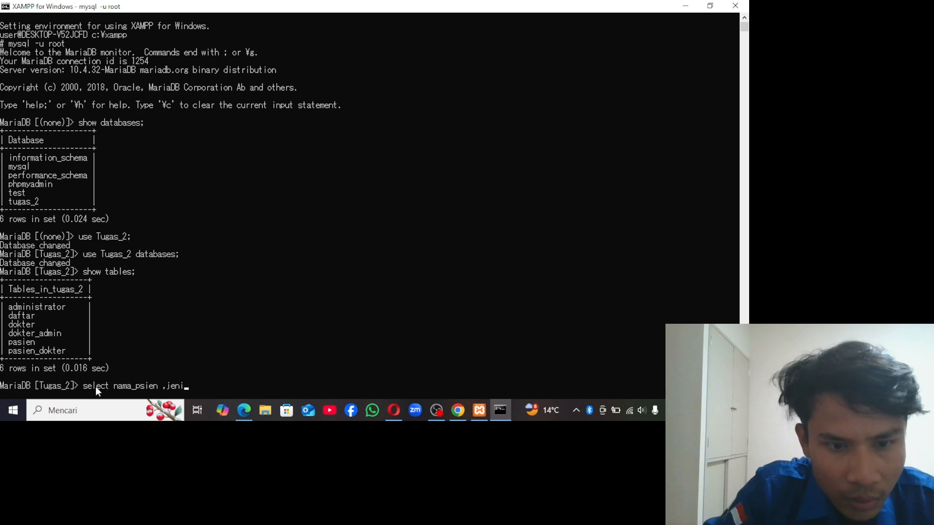
text(s_kelamin)
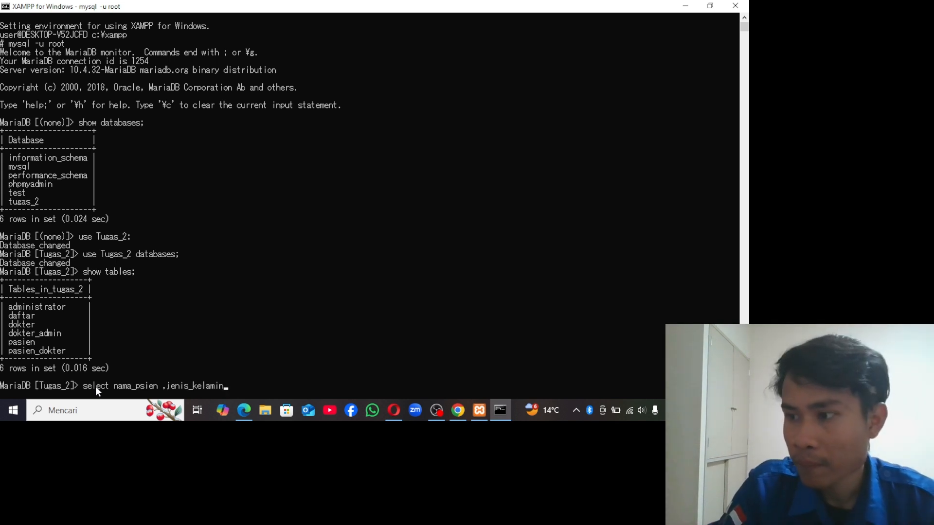
text( from)
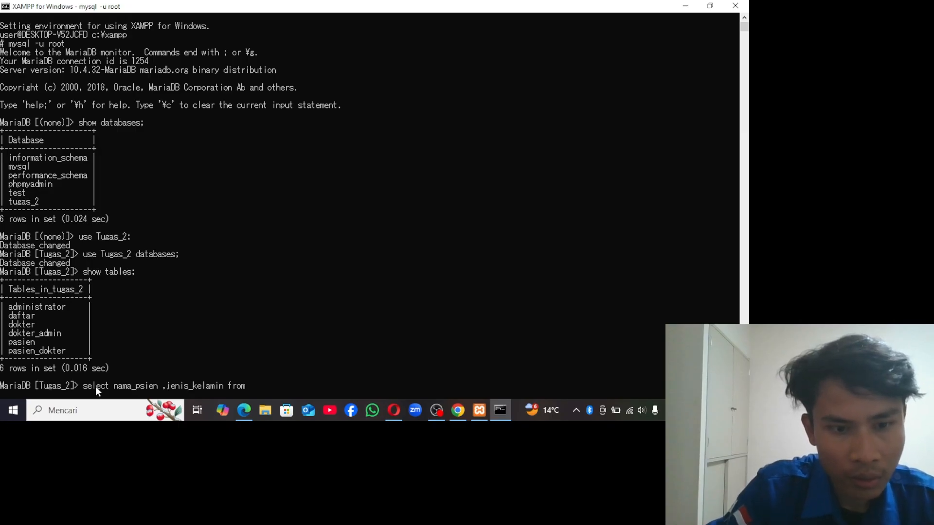
text( pasien)
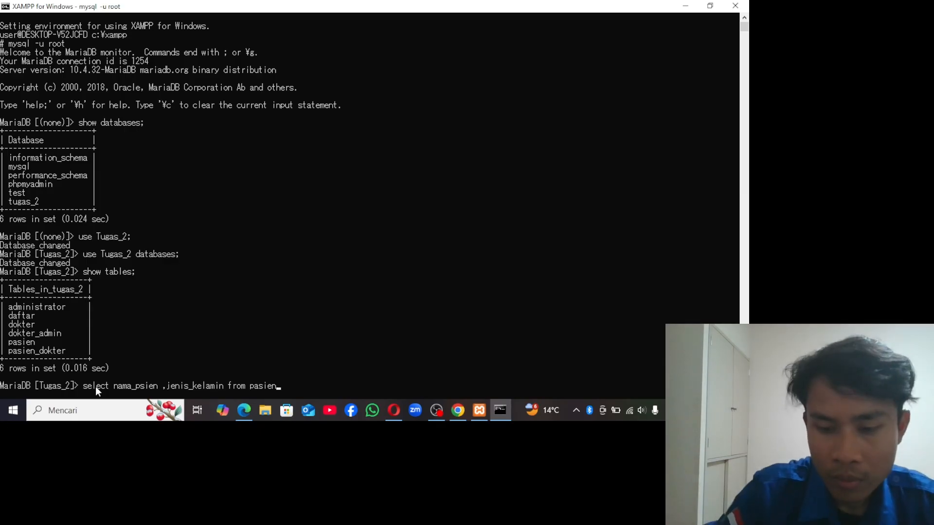
text(;)
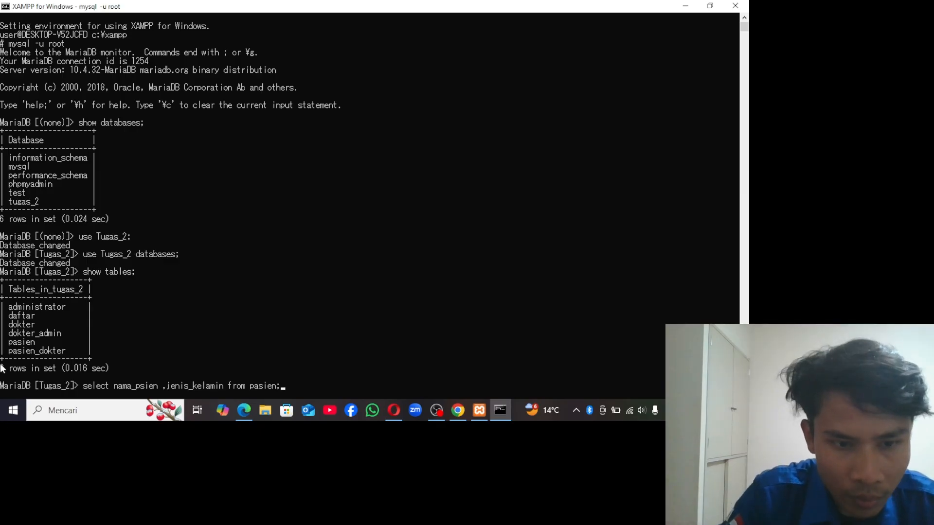
- Erase the pending statement back to "select nama_p" to correct the misspelled column name
click(143, 384)
key(BackSpace)
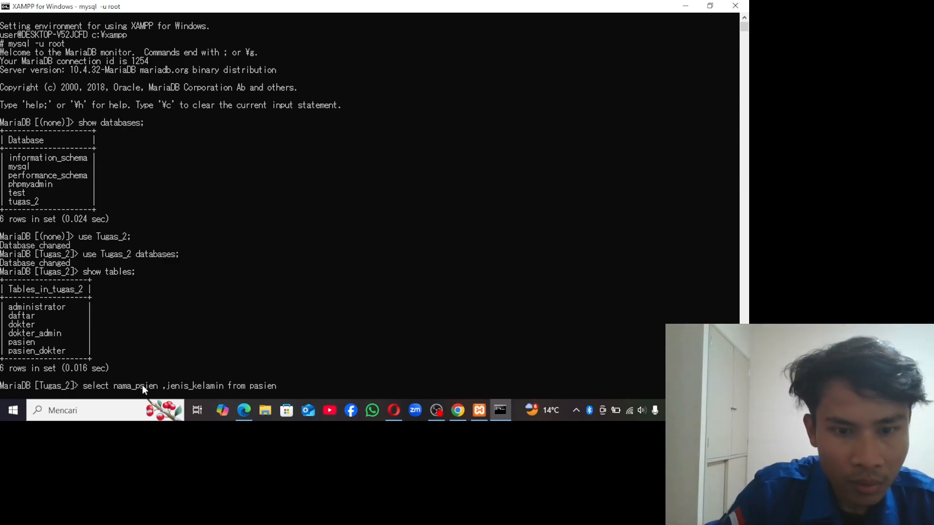
key(BackSpace)
key(BackSpace)
key(BackSpace)
key(BackSpace)
key(BackSpace)
key(BackSpace)
key(BackSpace)
key(BackSpace)
key(BackSpace)
key(BackSpace)
key(BackSpace)
key(BackSpace)
key(BackSpace)
key(BackSpace)
key(BackSpace)
key(BackSpace)
key(BackSpace)
key(BackSpace)
key(BackSpace)
key(BackSpace)
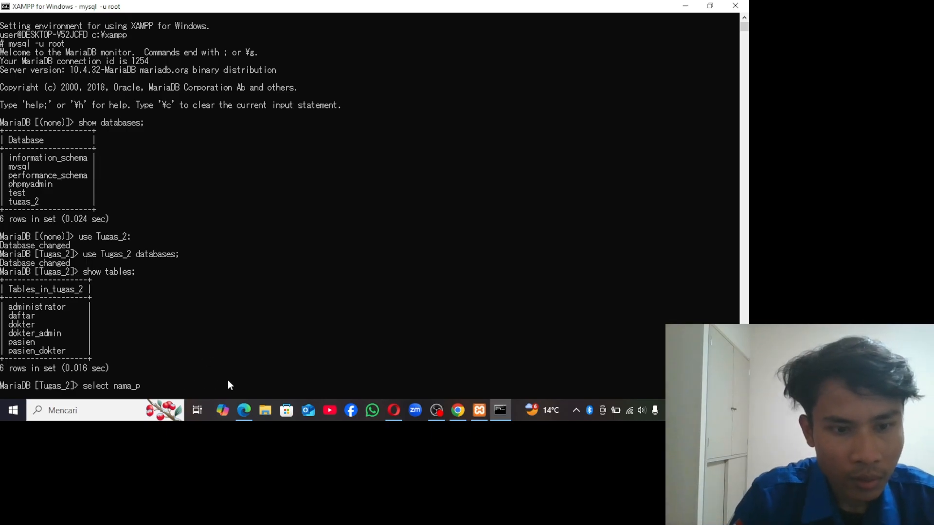
- Complete the query as "select nama_pasien, jenis_kelamin from pasien;" and run it
text(asien)
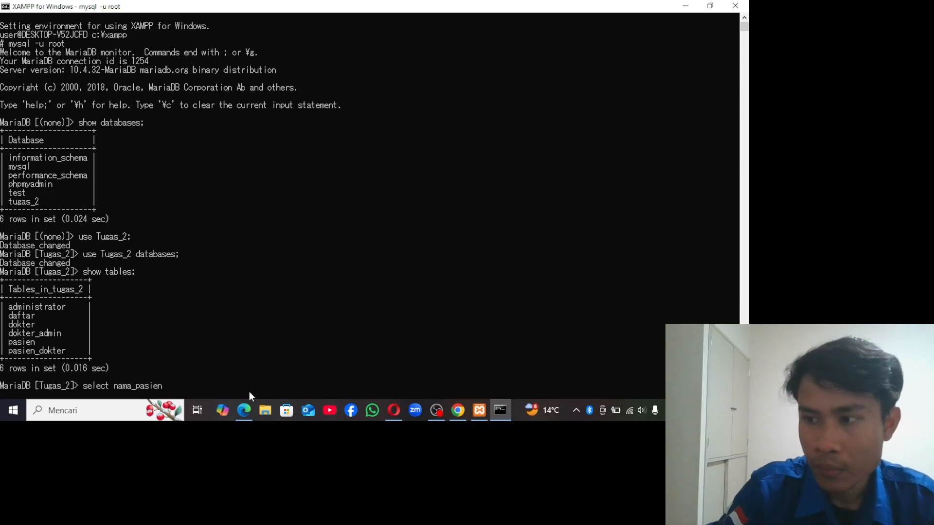
key(BackSpace)
text(n)
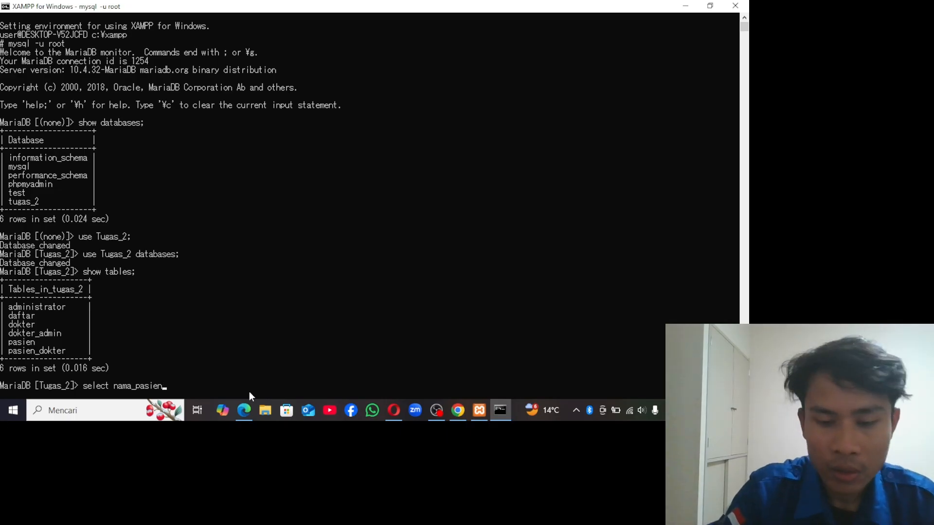
text(, jenis)
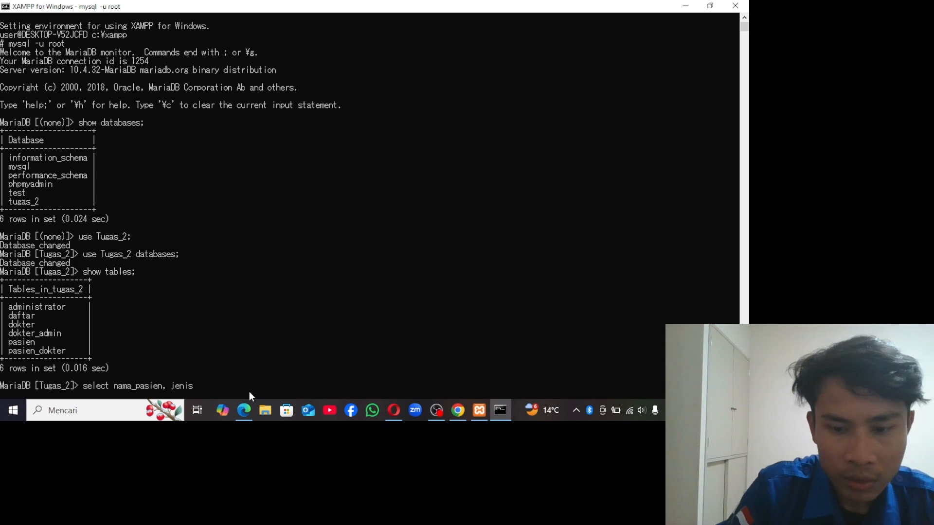
text(_ke)
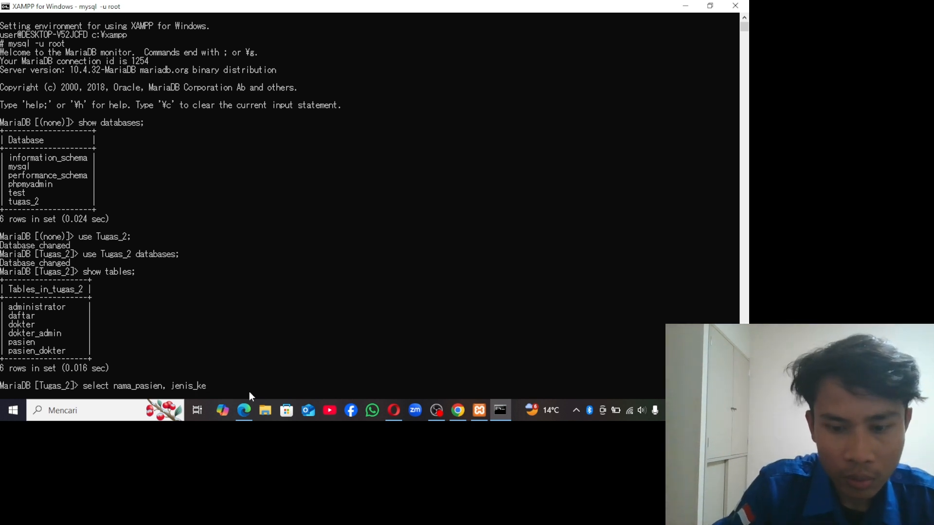
text(lamin from)
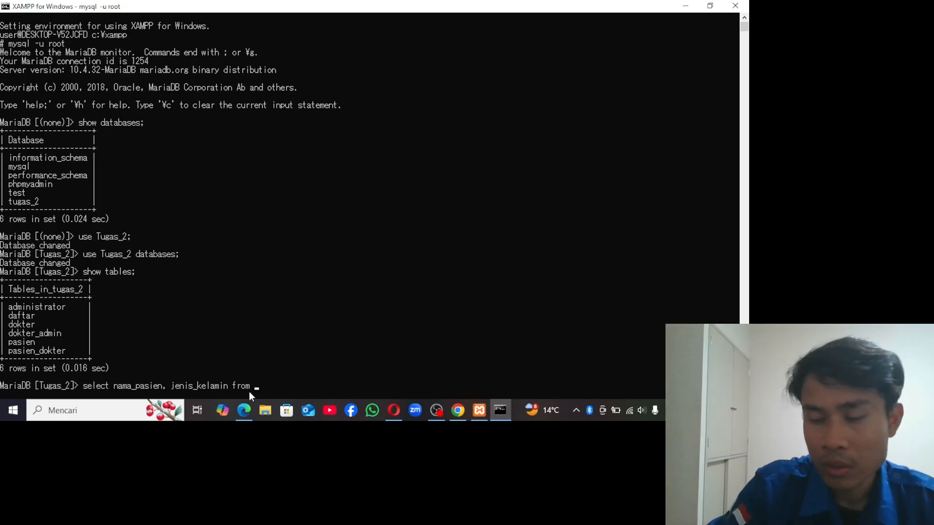
text( pasien)
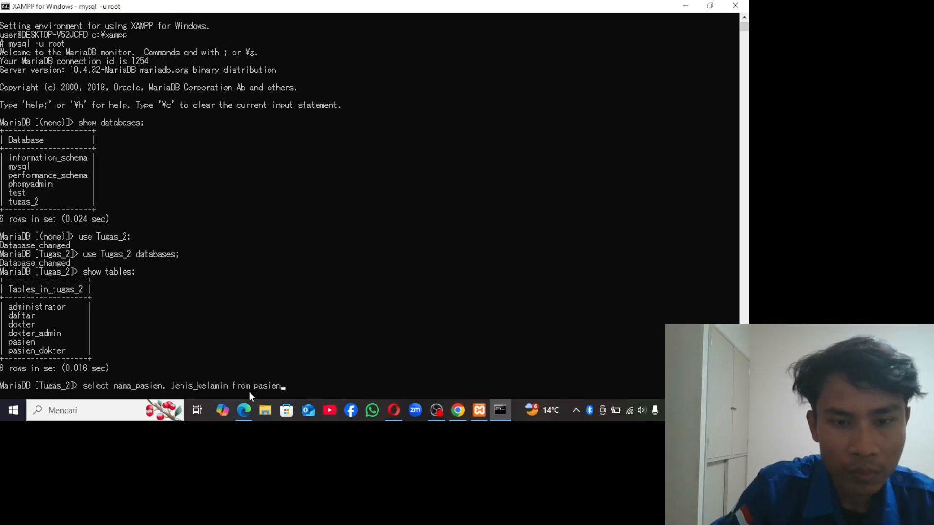
text(;)
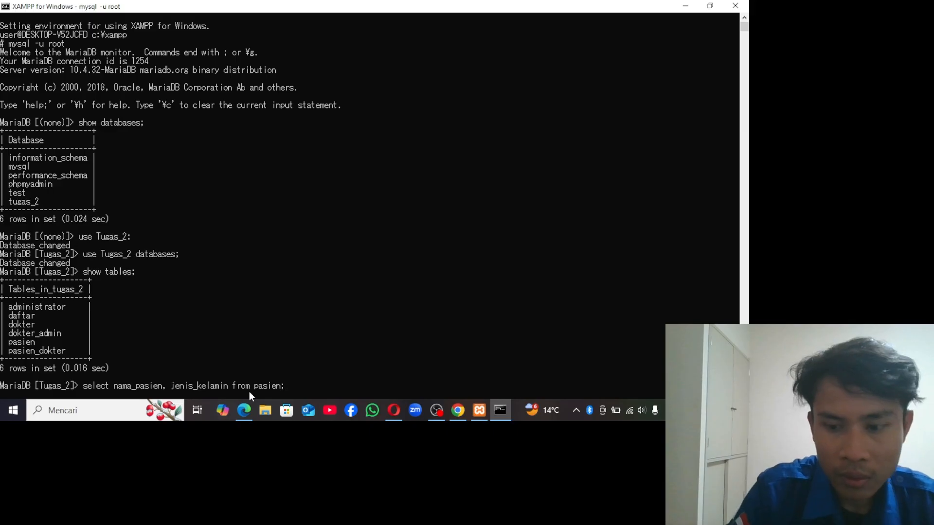
key(Return)
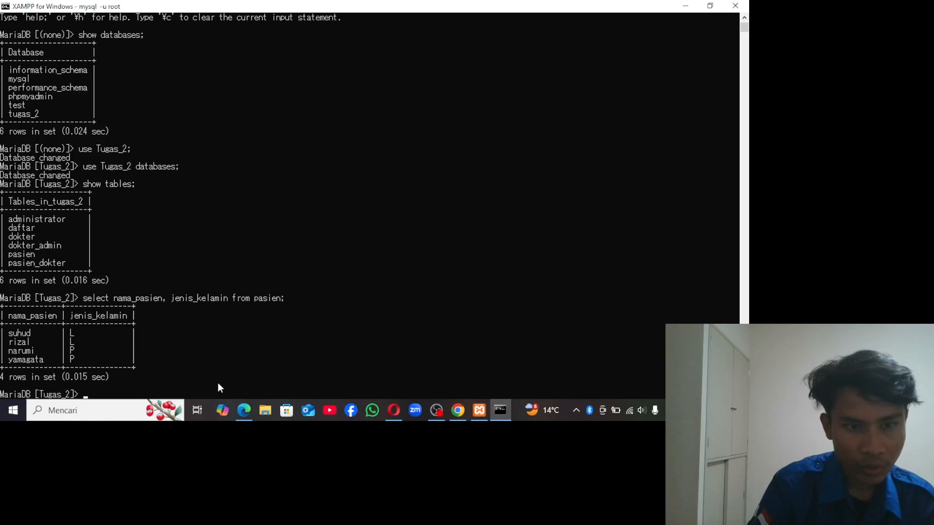
- Start a query on the patient table at the MariaDB prompt with "select nama_pasien,jenis_kelamin,from pasien"
mouse_move(445, 421)
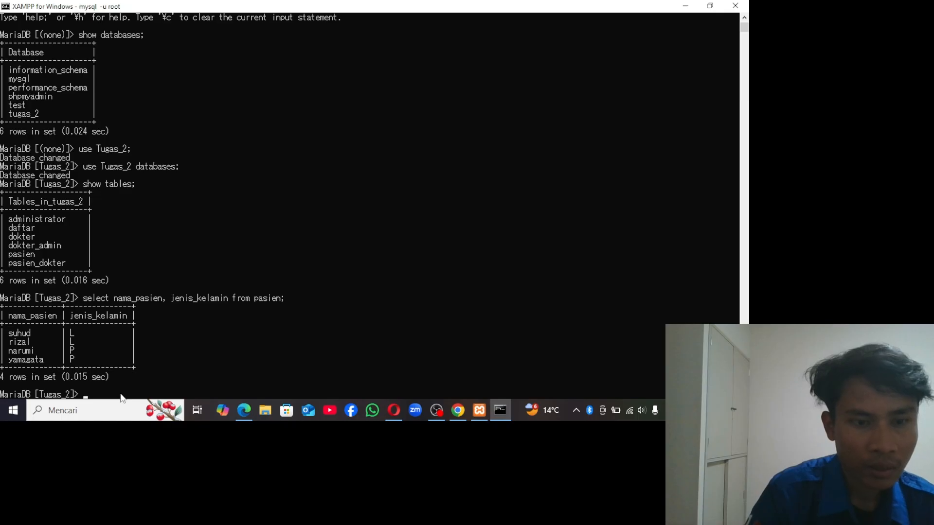
text(sel)
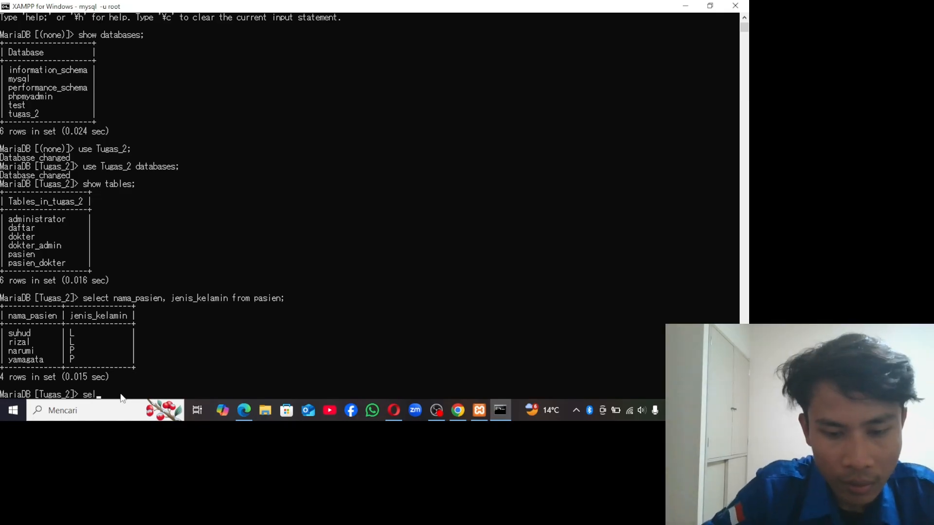
text(ect)
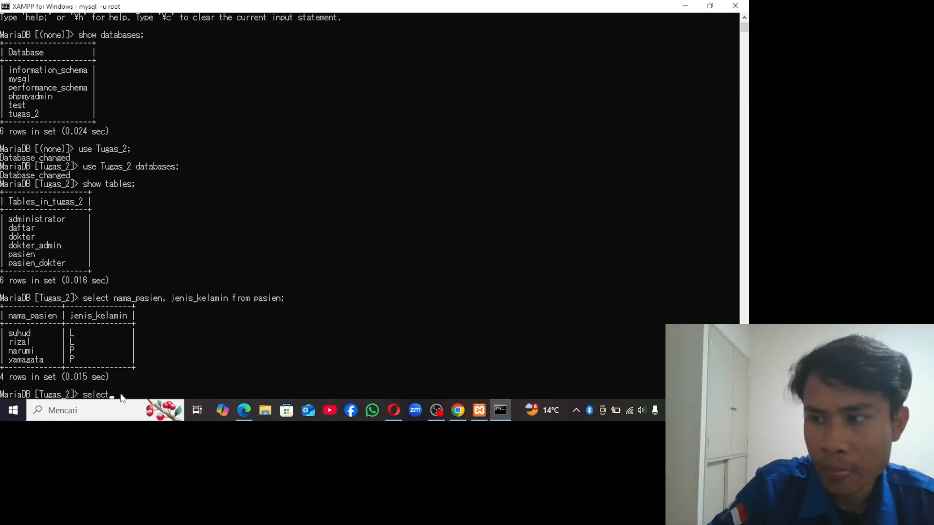
text( nama_)
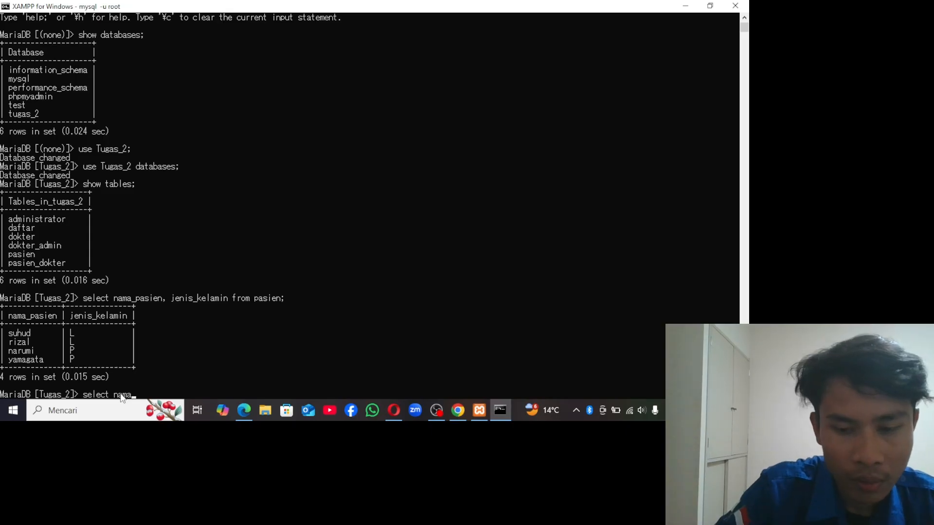
text(pasien)
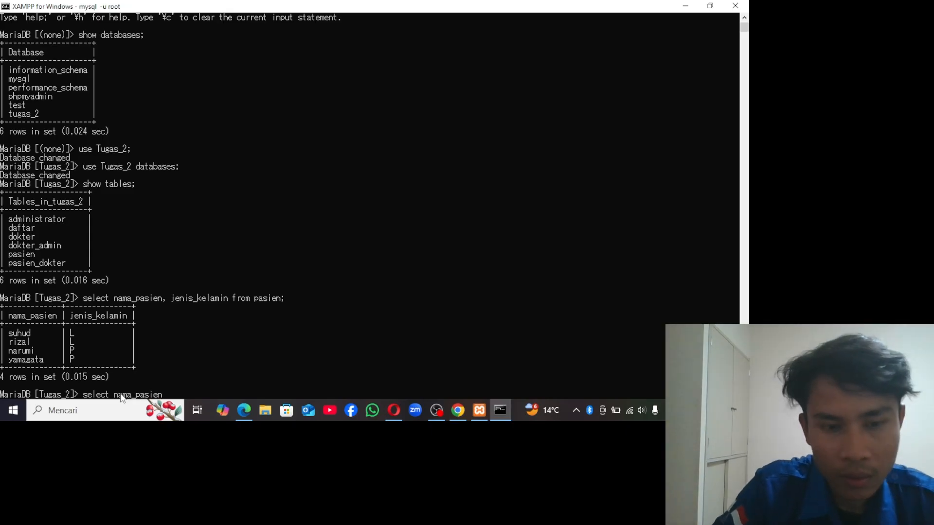
text(,)
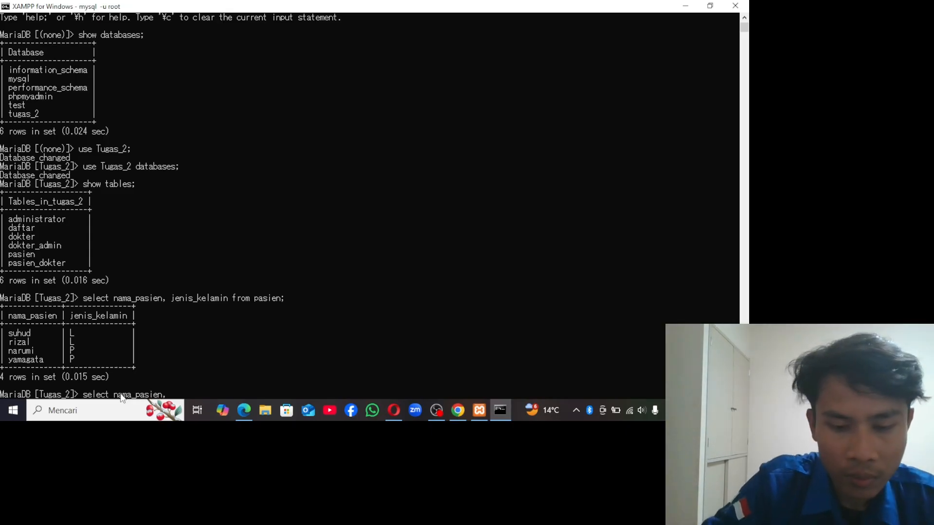
text(jenis_ke)
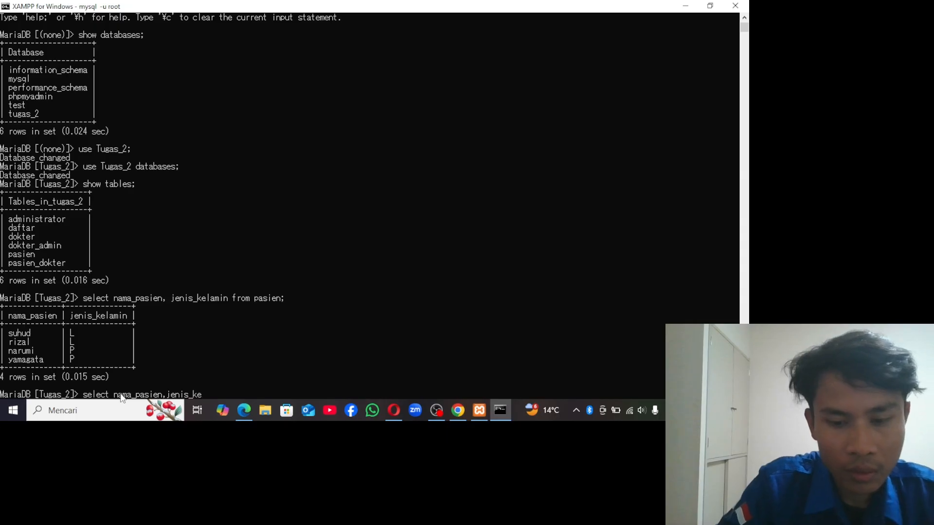
text(lamin)
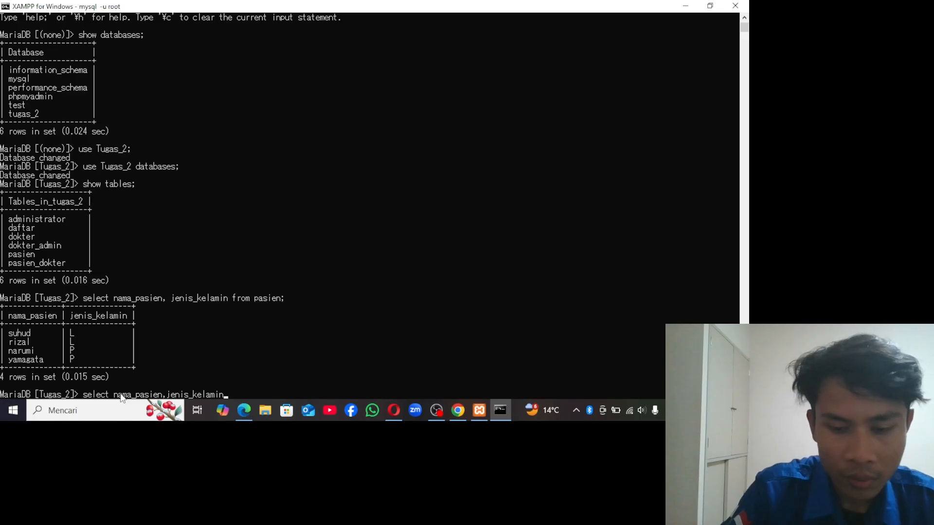
text(,)
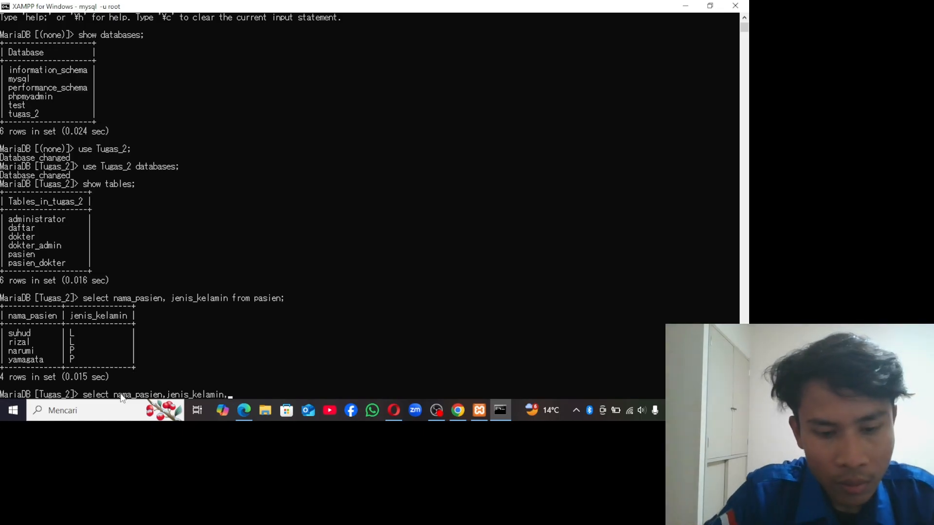
text(from)
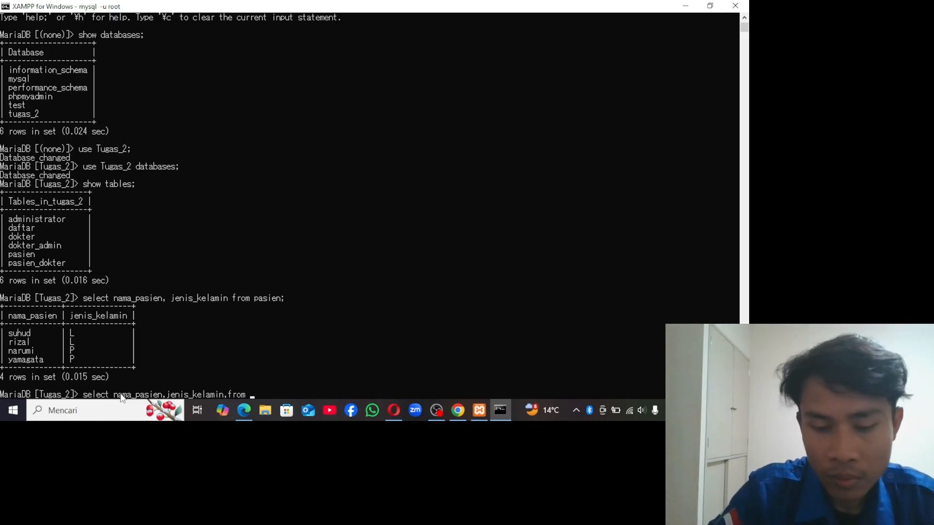
text( pasien)
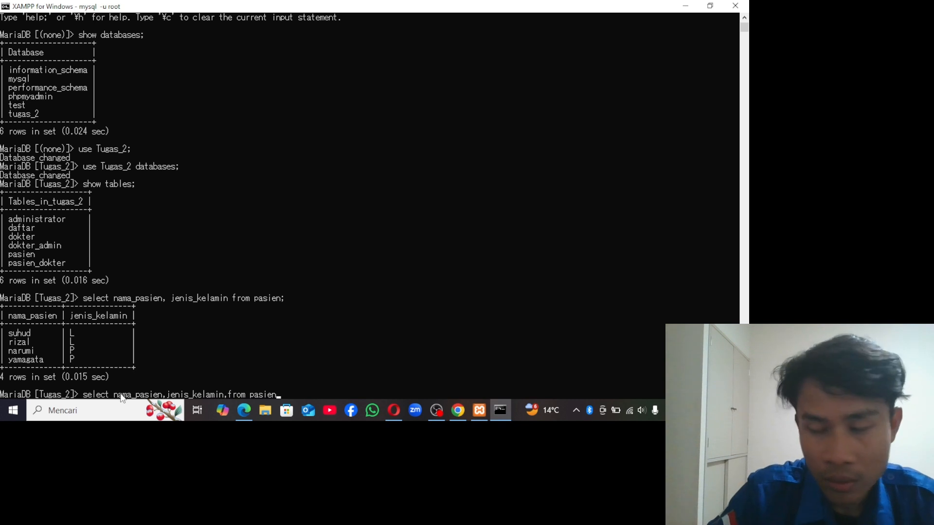
- Try to filter the pending query to female patients by adding "where jenis_kelamin ='P';" and run it
text( where)
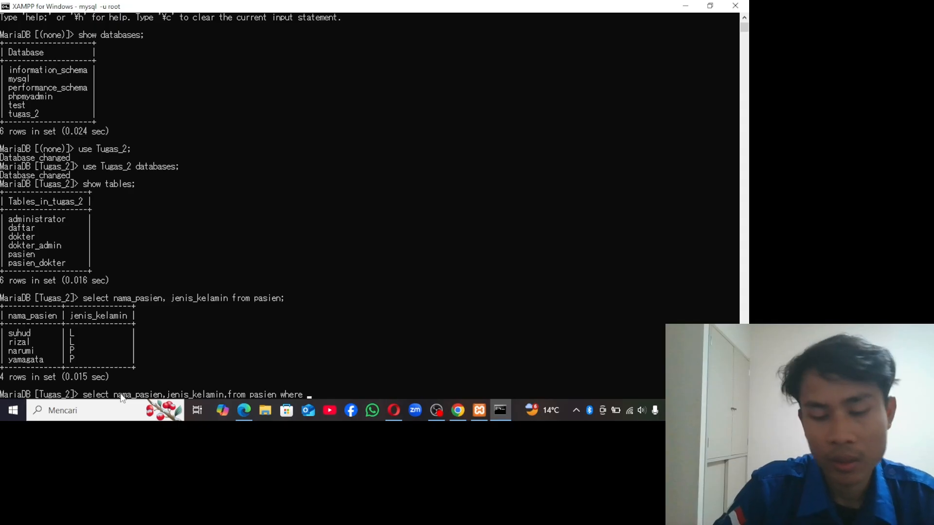
text( jenis)
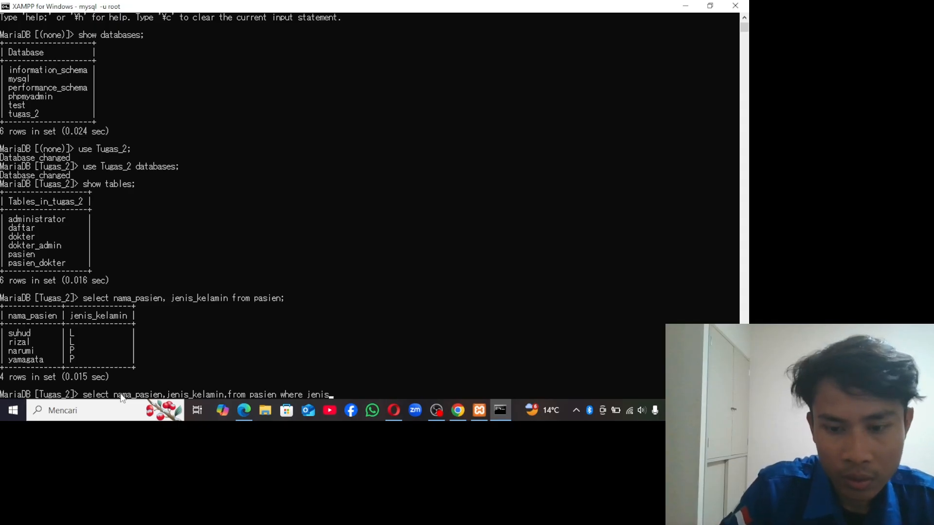
text(_kelamin)
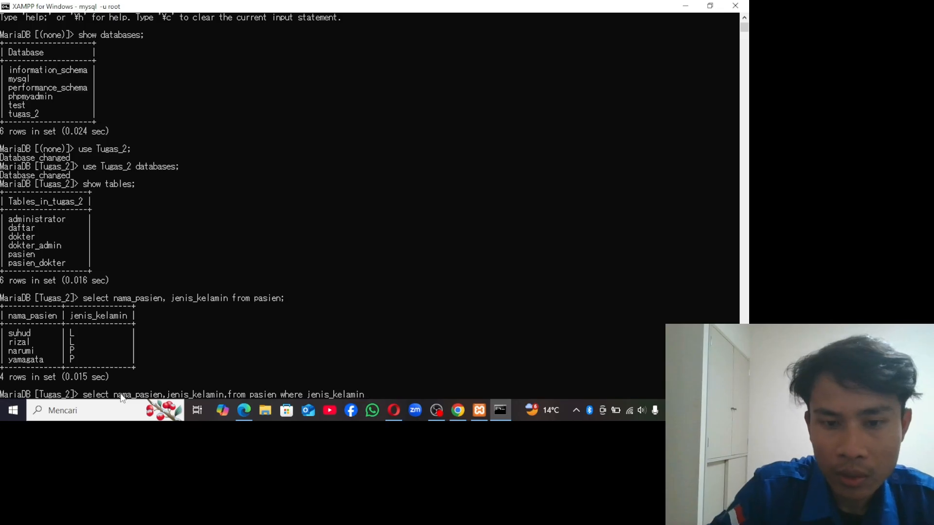
text(=)
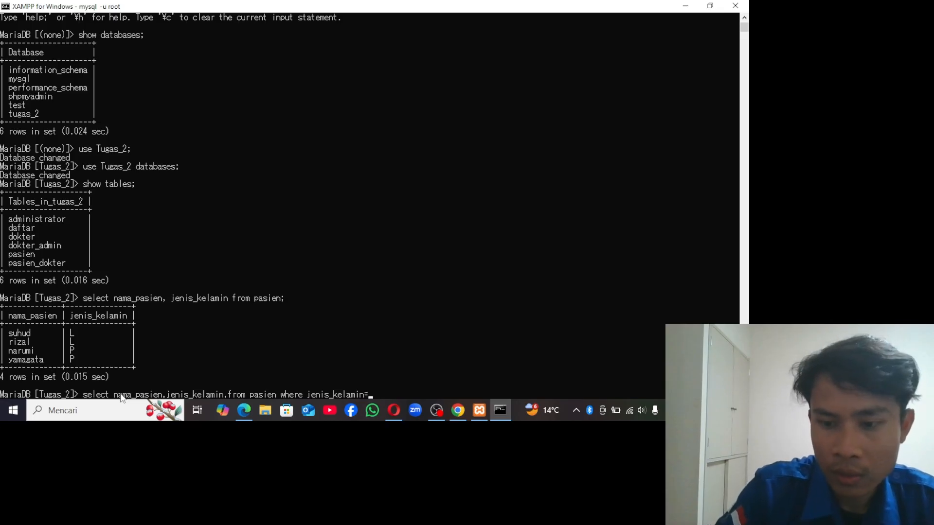
key(BackSpace)
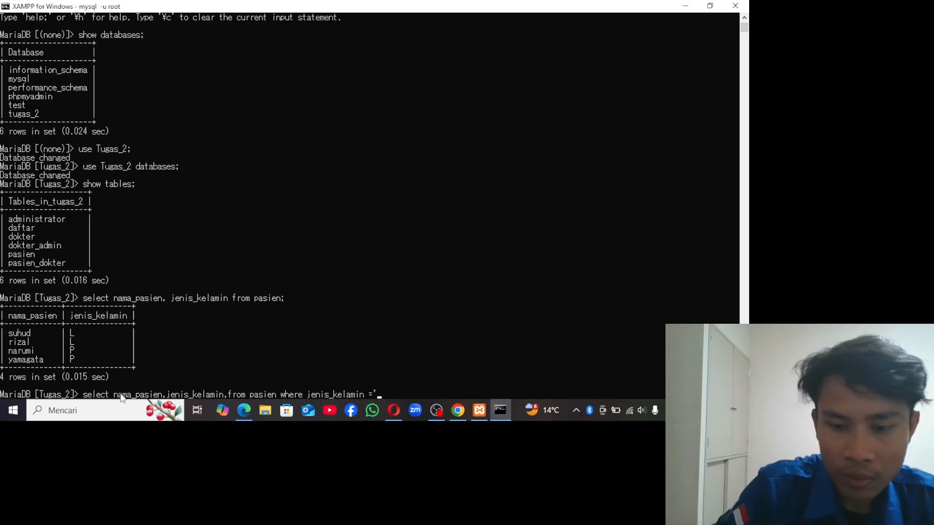
text(P)
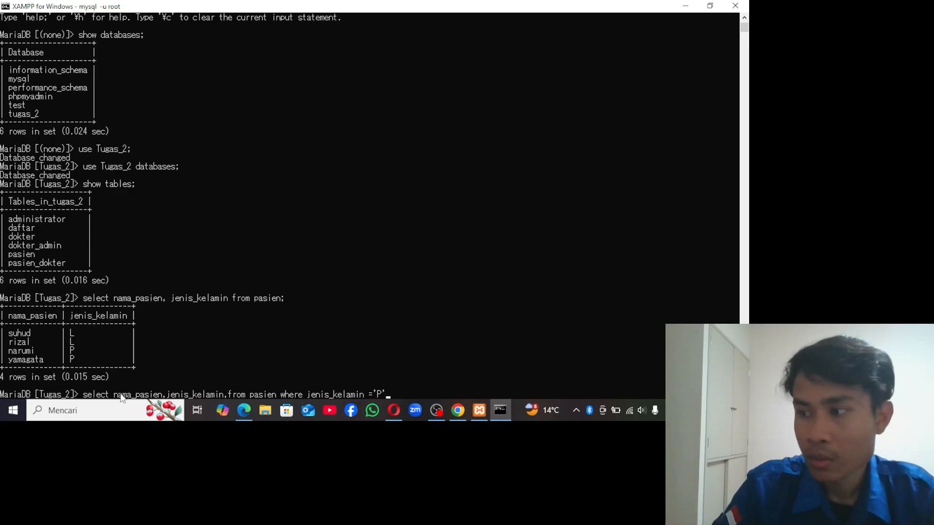
text(')
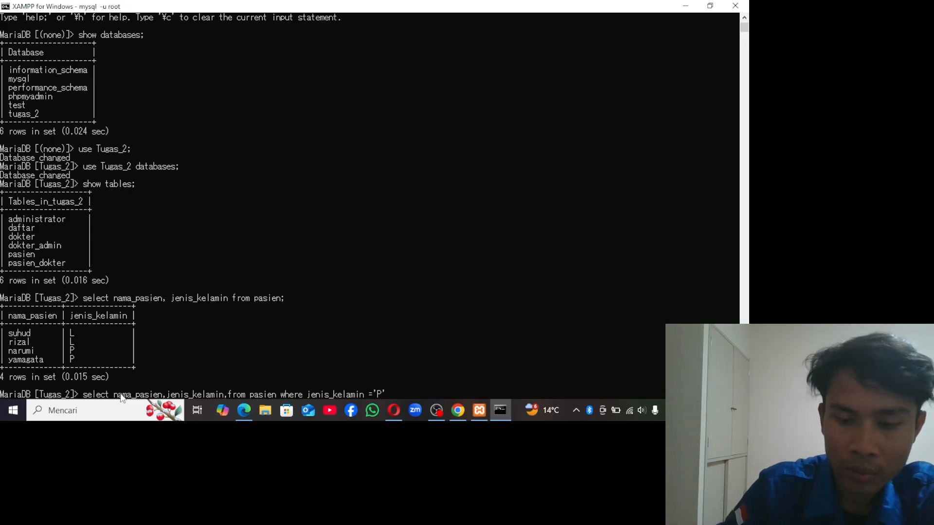
text(;)
key(Return)
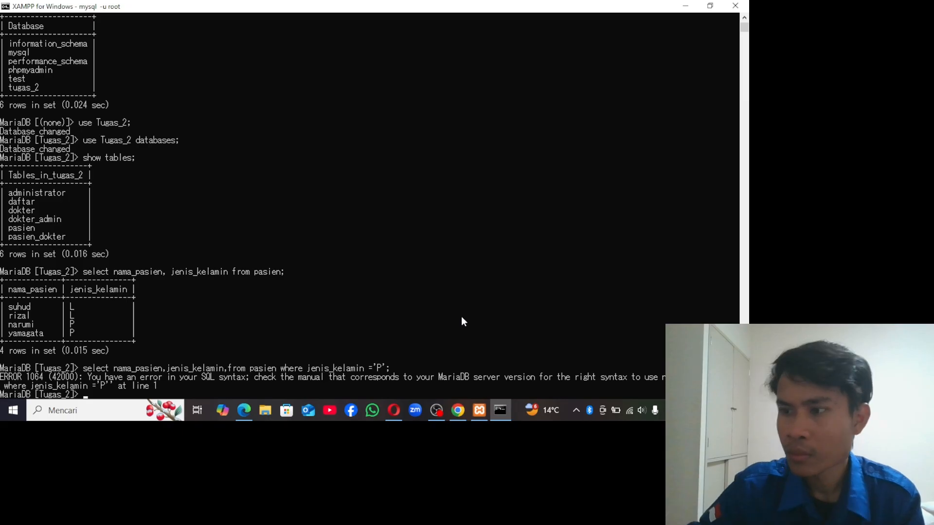
- Write the beginning of the filtered patient query again as "select nama_pasien,jenis_kelamin,from pasien"
text(se)
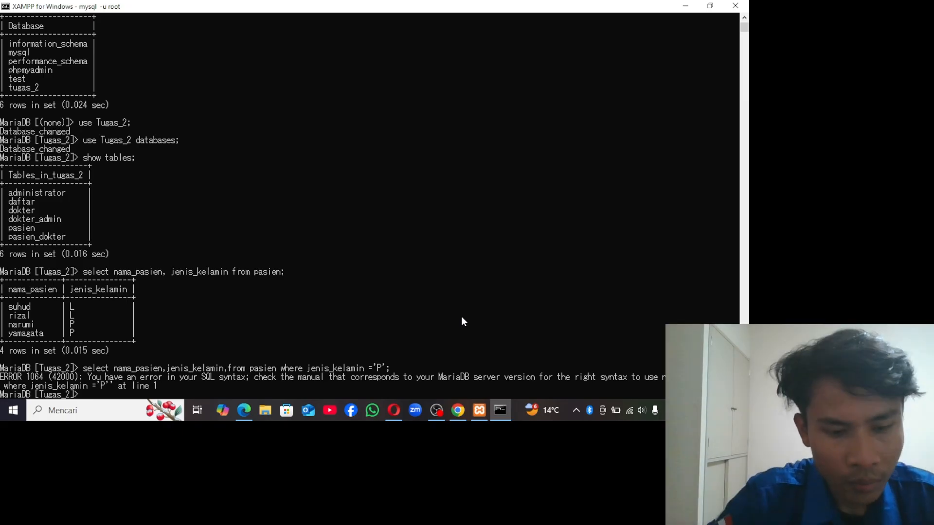
text(lect)
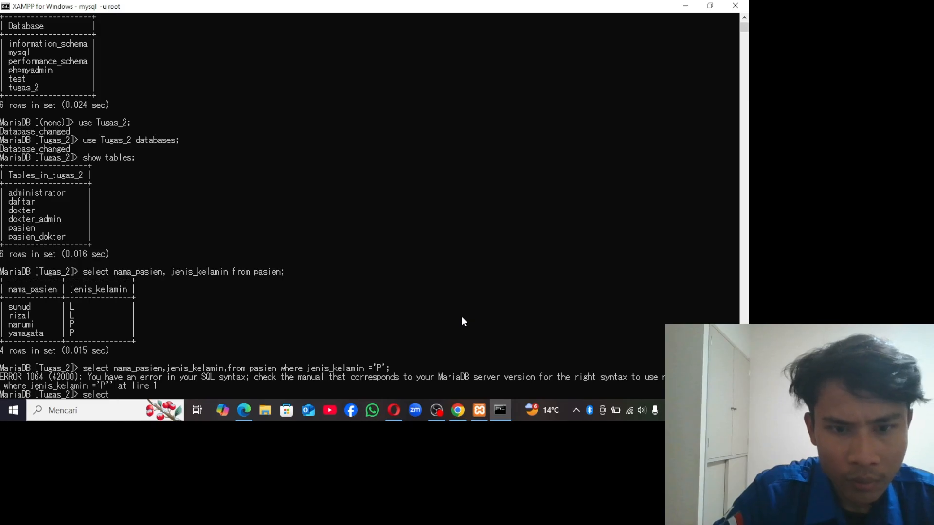
text( nama)
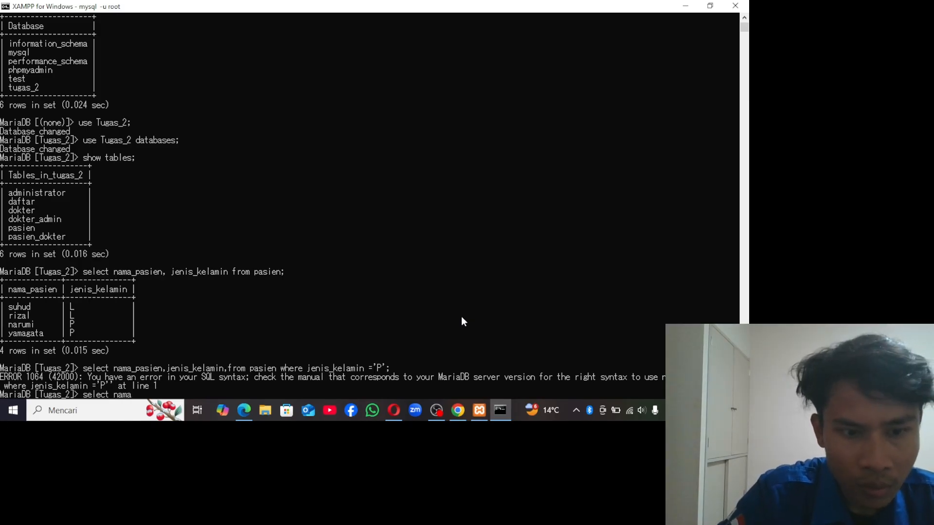
text(_)
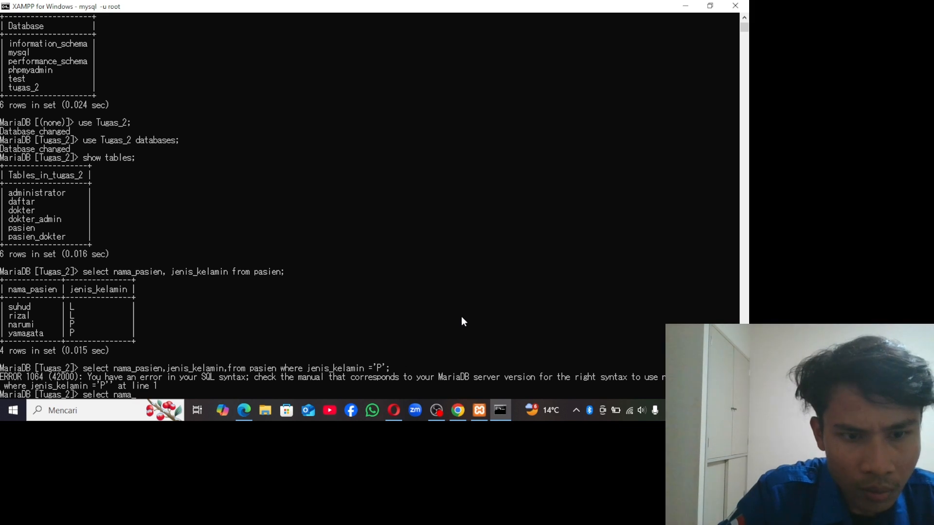
text(pasien)
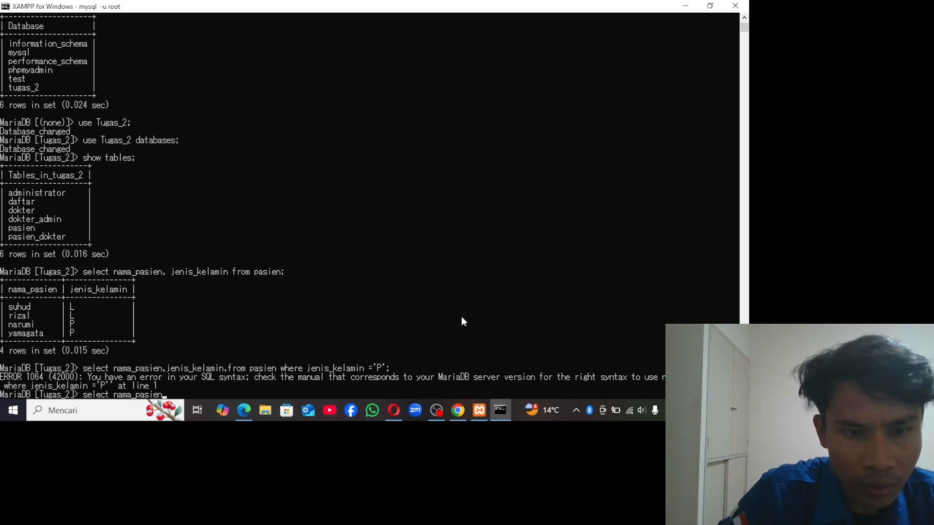
text(,j)
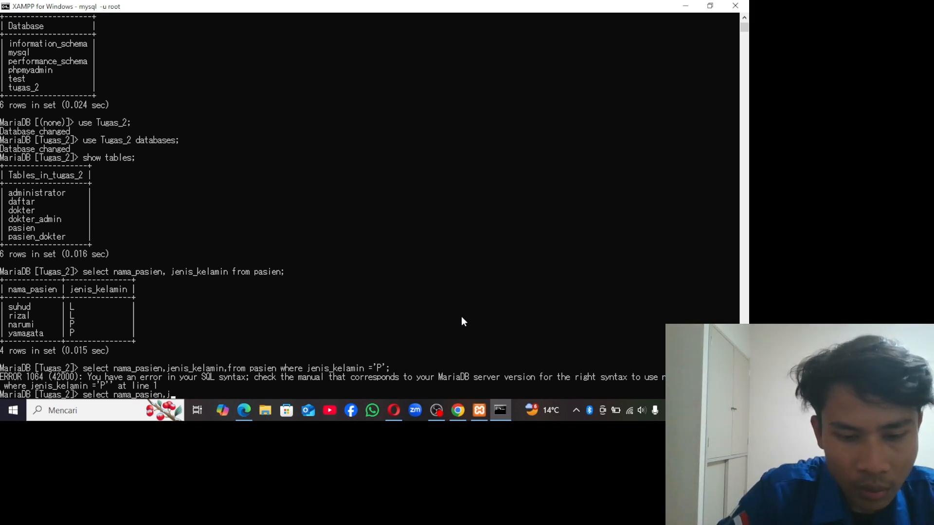
text(enis)
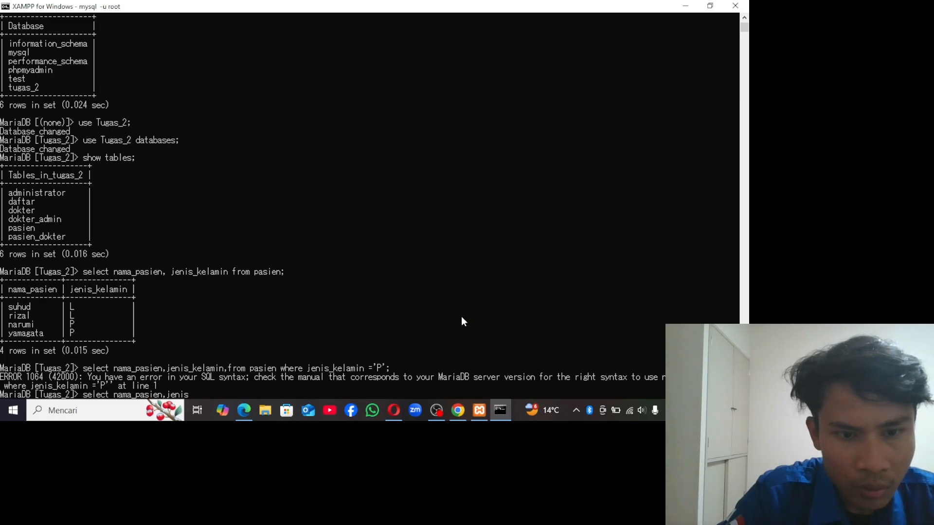
text(_kelamin)
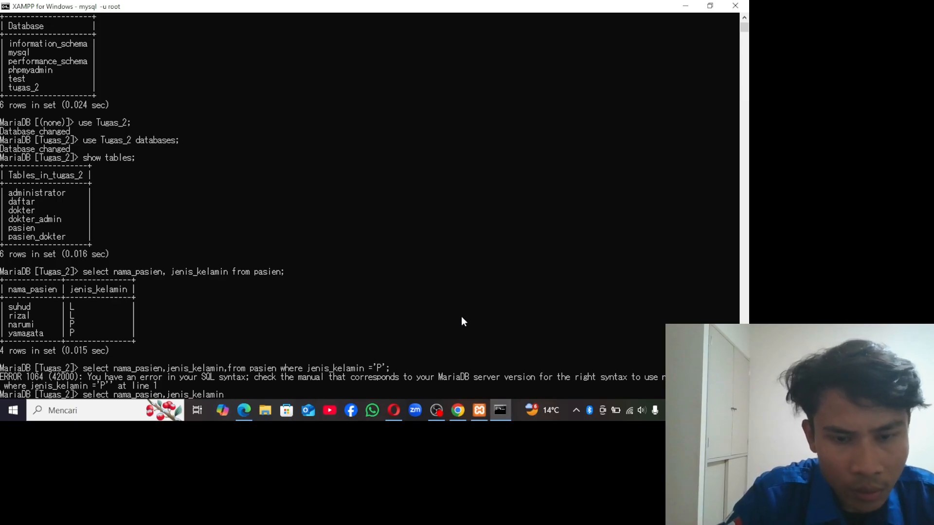
text(,fro)
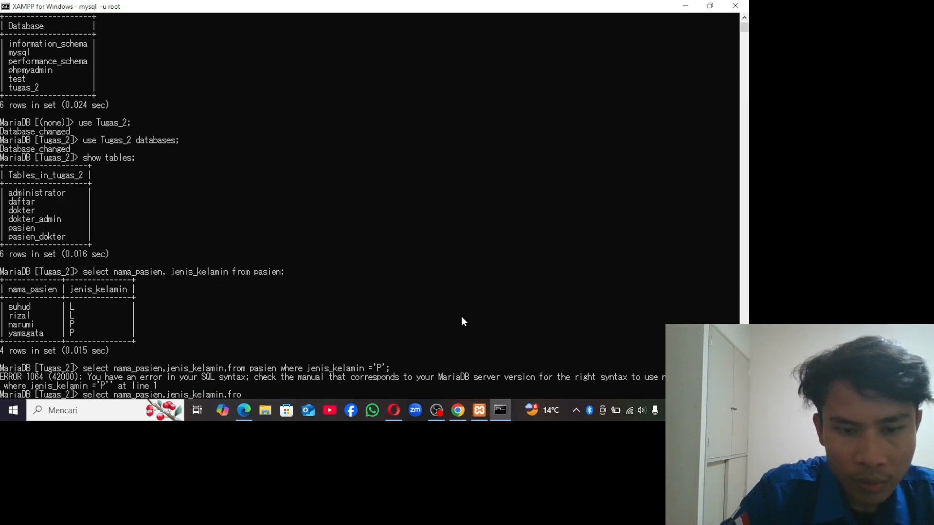
text(m pasien)
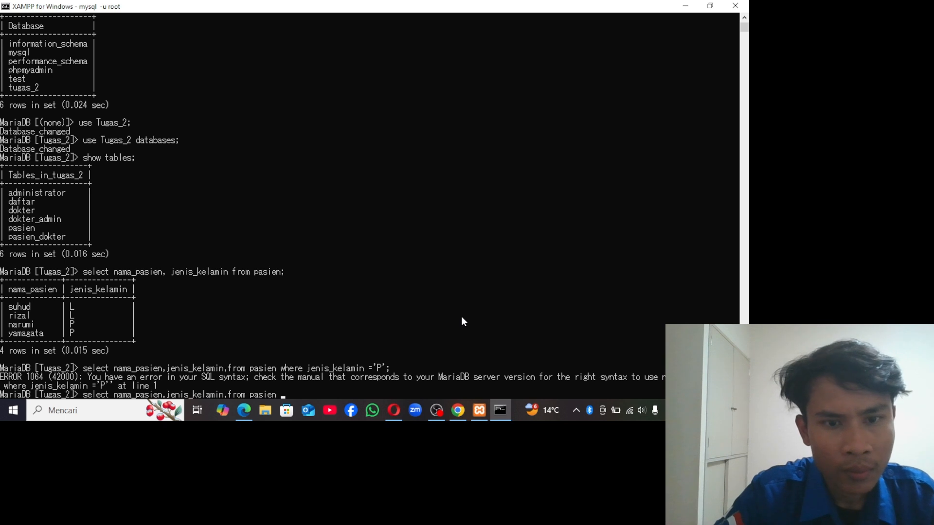
- Try running the rewritten query with a comma before the condition, ending it with ",where jenis_kelamin='P';"
text(,where)
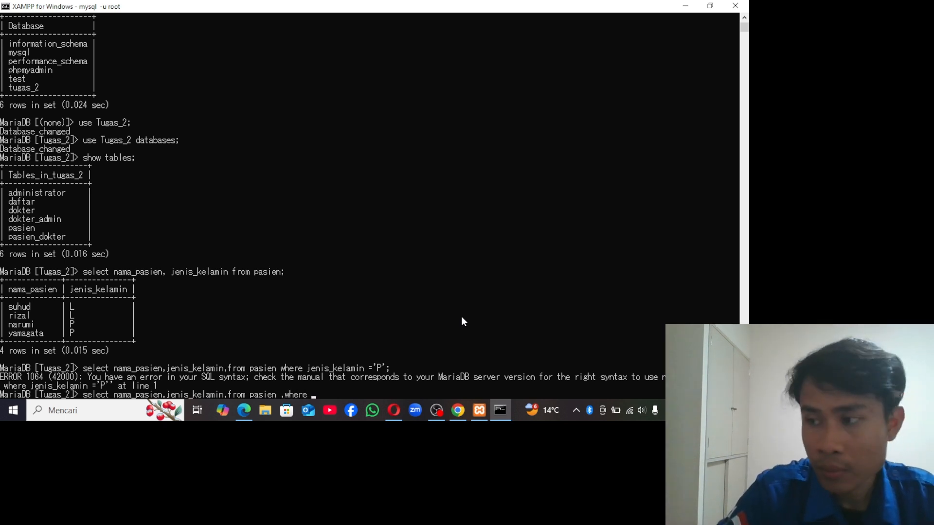
text( jenis)
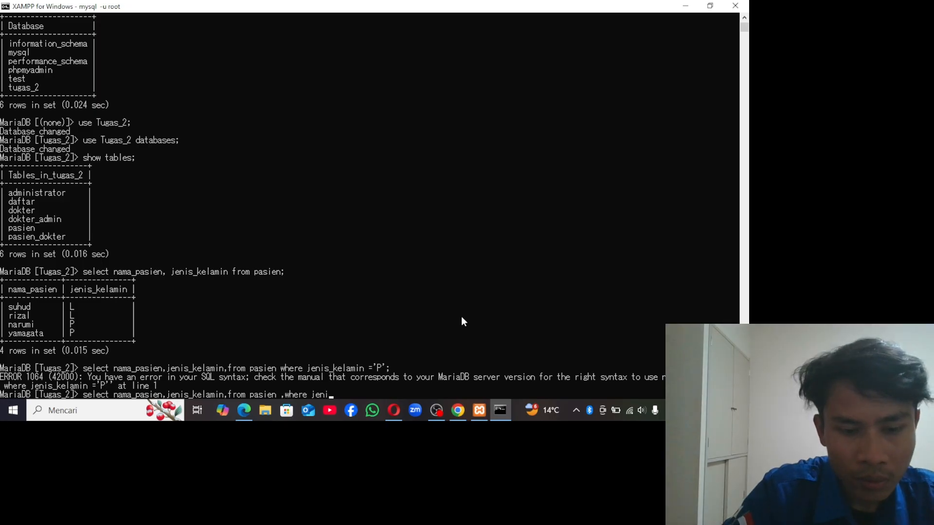
text(_kelamin)
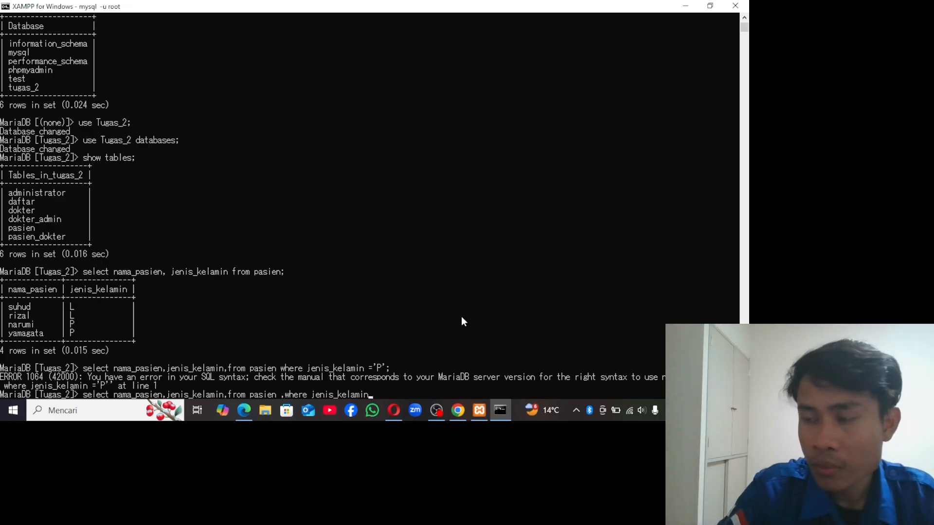
text(='P)
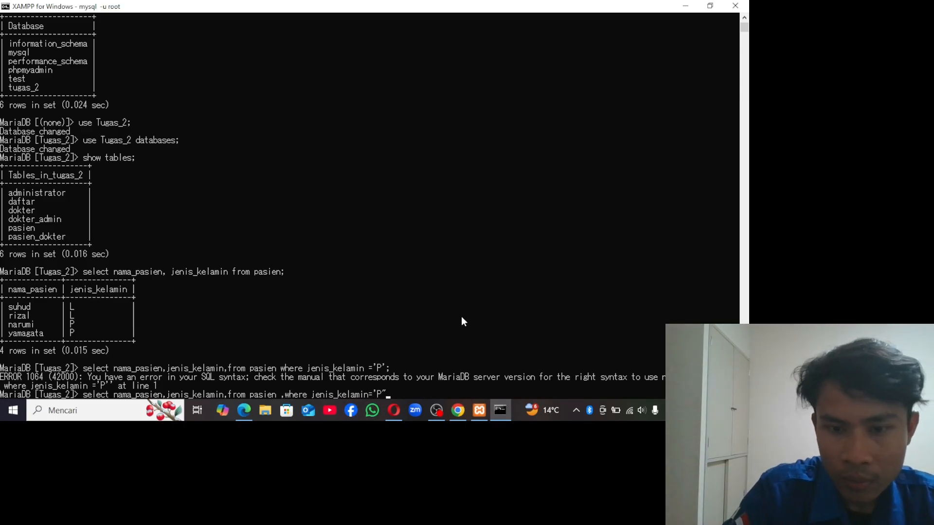
text(')
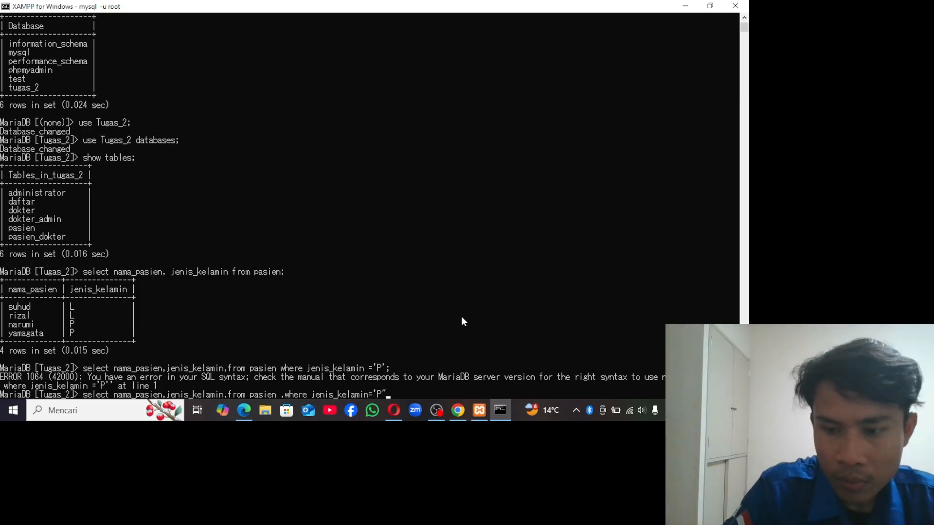
text(;)
key(Return)
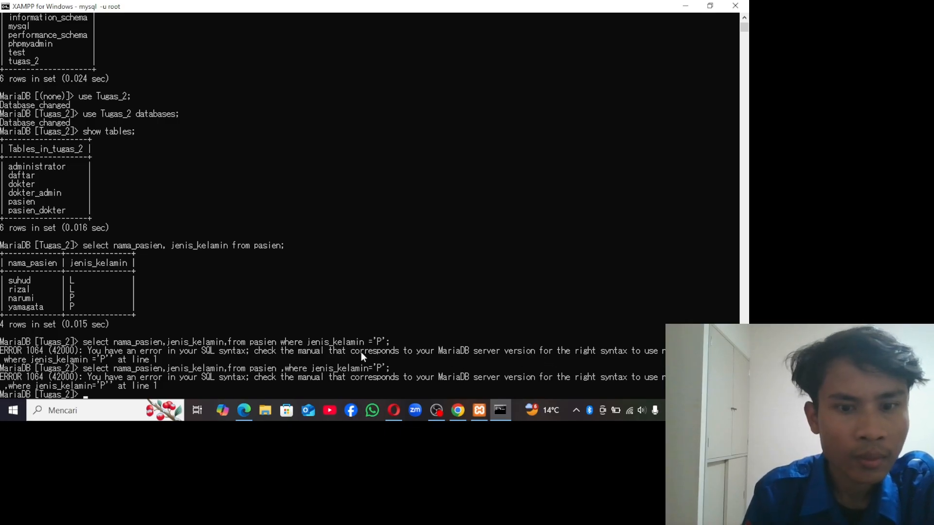
click(438, 410)
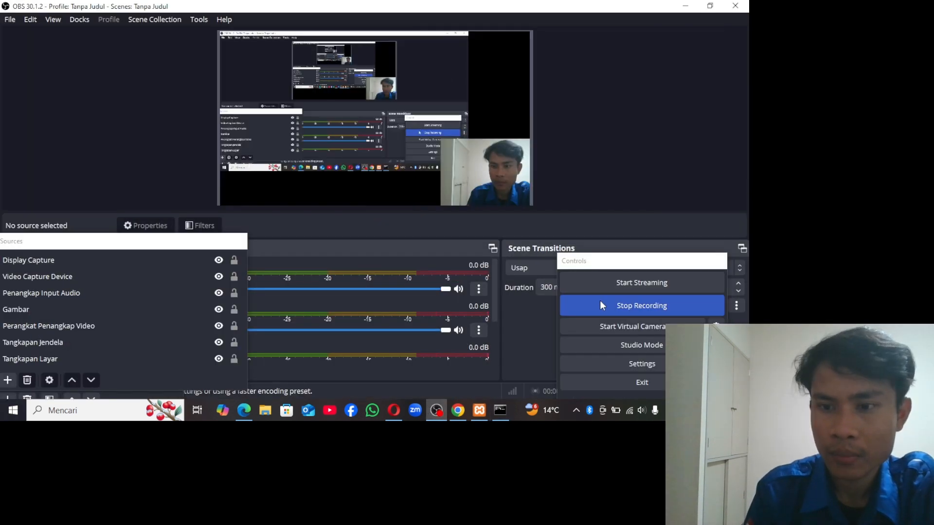
click(395, 408)
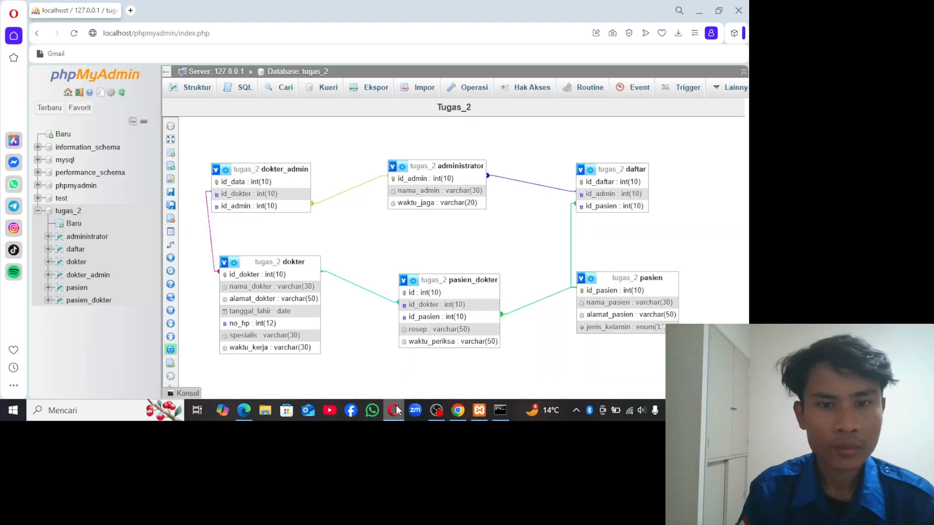
click(501, 411)
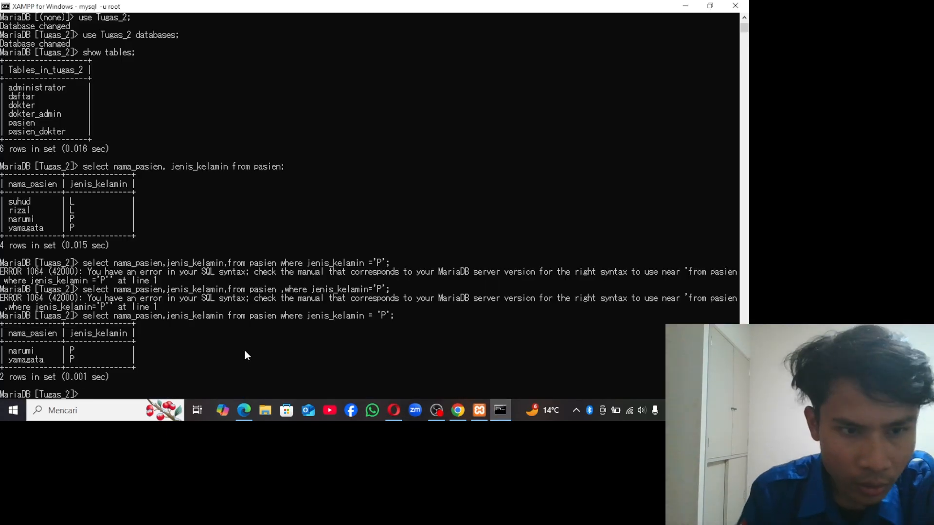
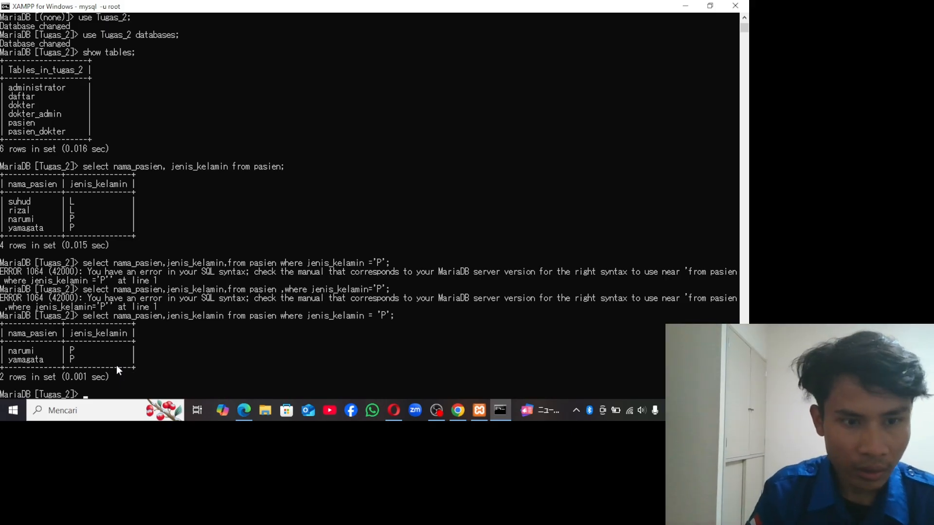
text(S)
text(LEC)
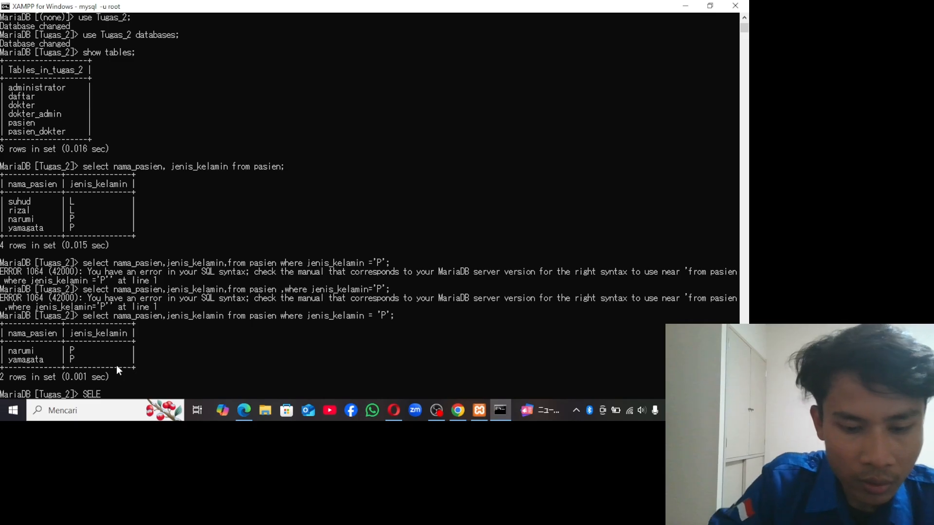
key(BackSpace)
key(BackSpace)
key(BackSpace)
key(BackSpace)
key(BackSpace)
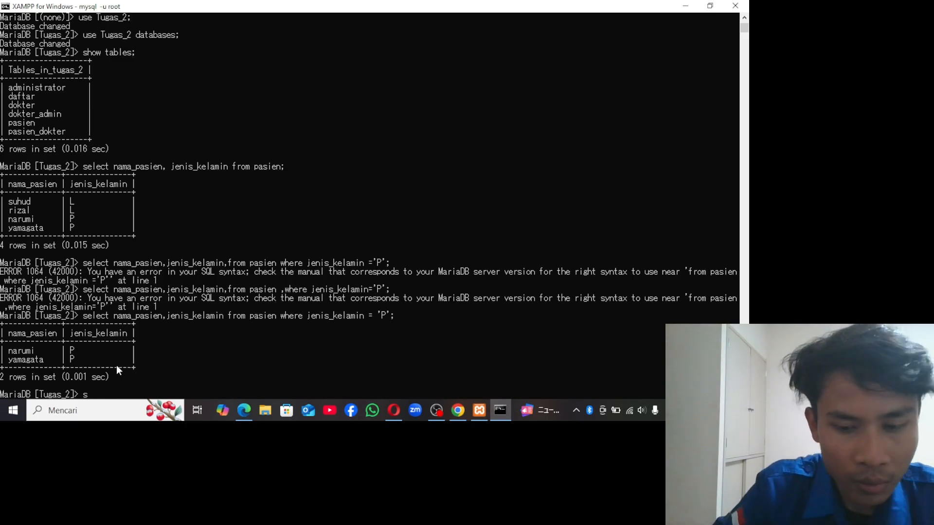
- Start a new patient query at the MariaDB prompt with "select nama_pasien,jenis_kelamin from pasien"
text(select)
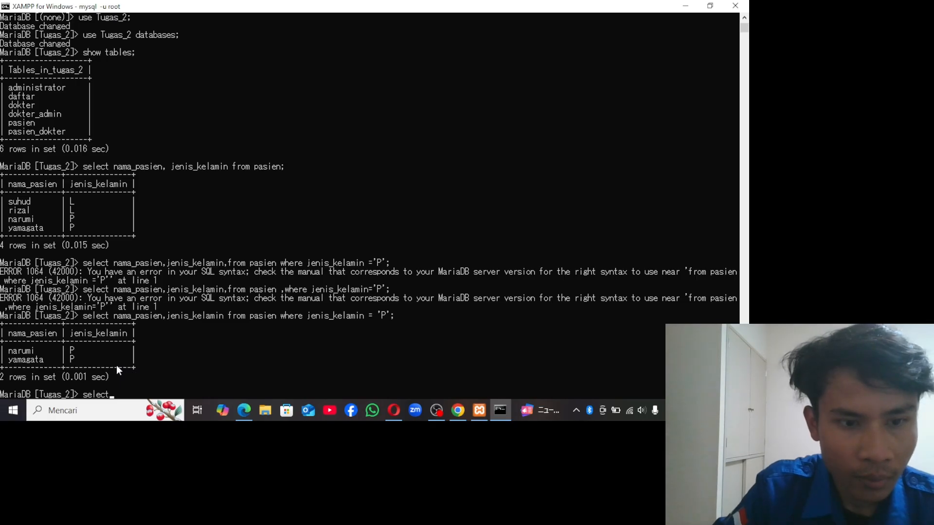
text( nama_pasi)
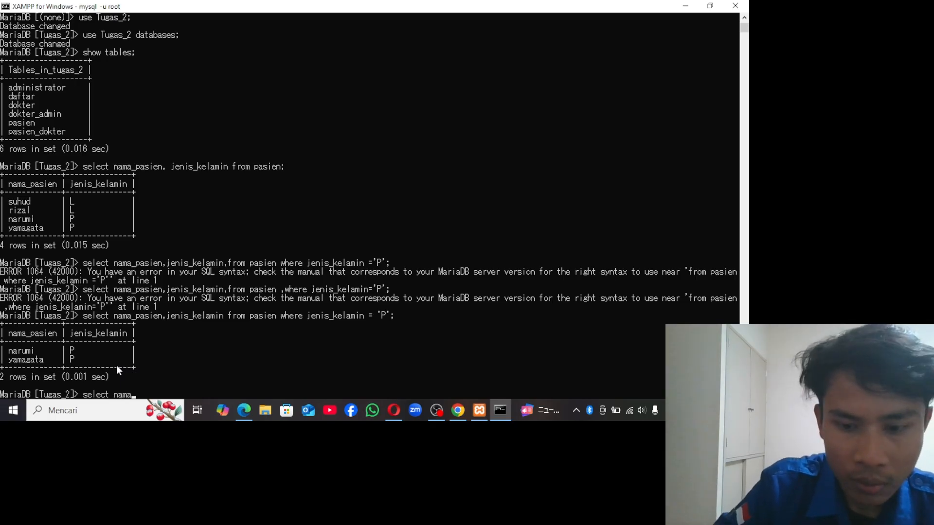
text(en)
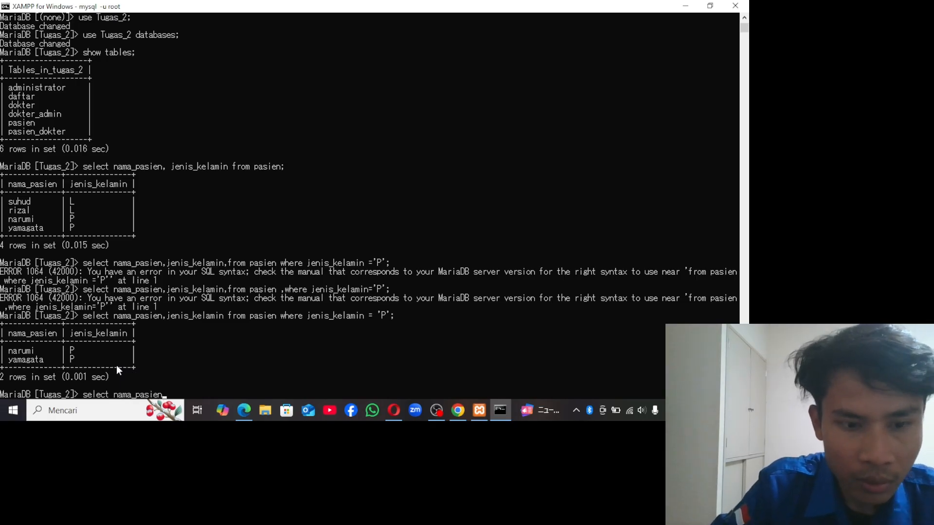
text(,jenis)
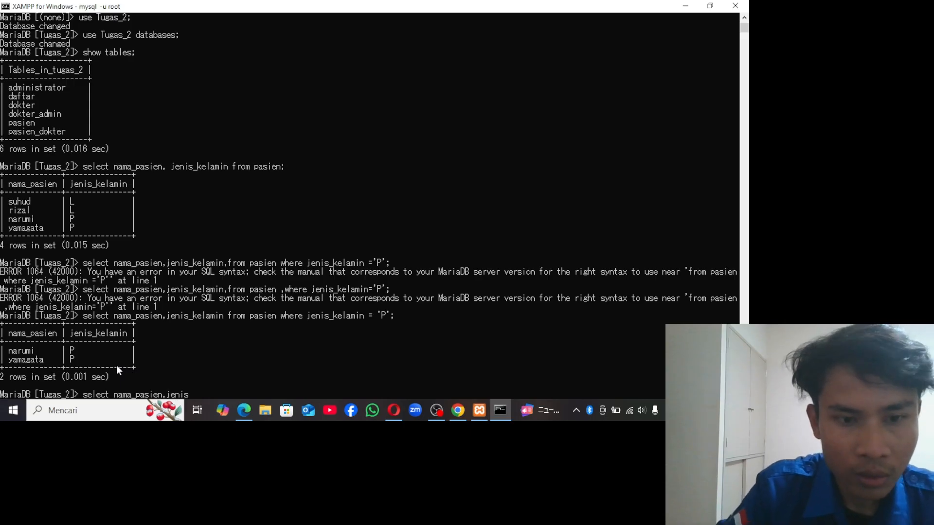
text(_kelamin)
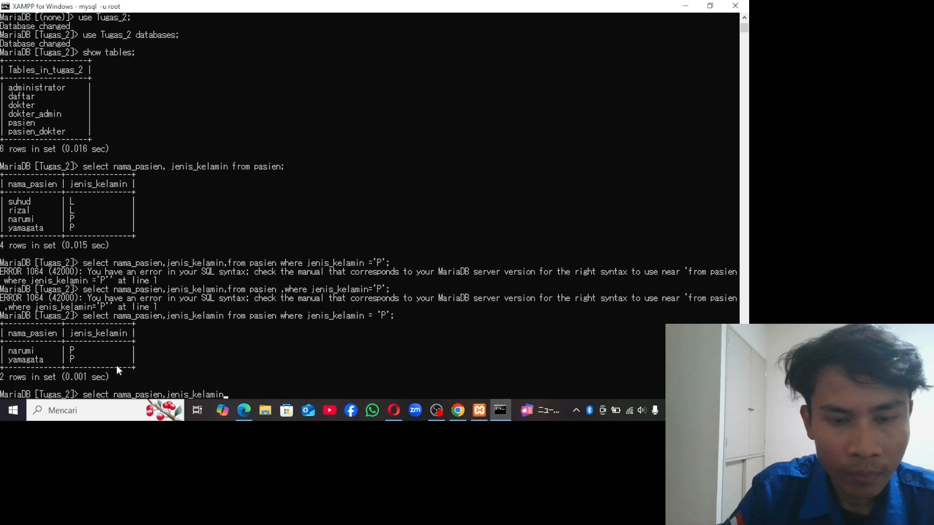
text( fo)
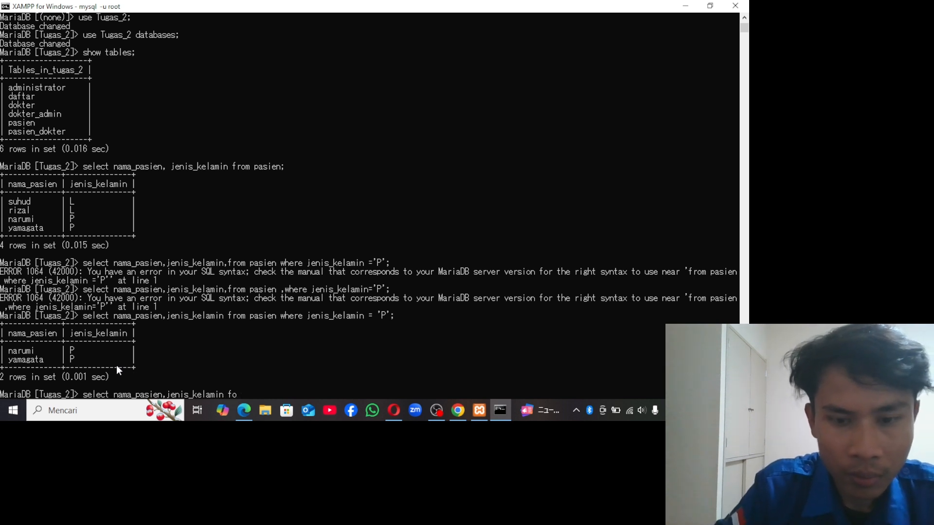
key(BackSpace)
key(BackSpace)
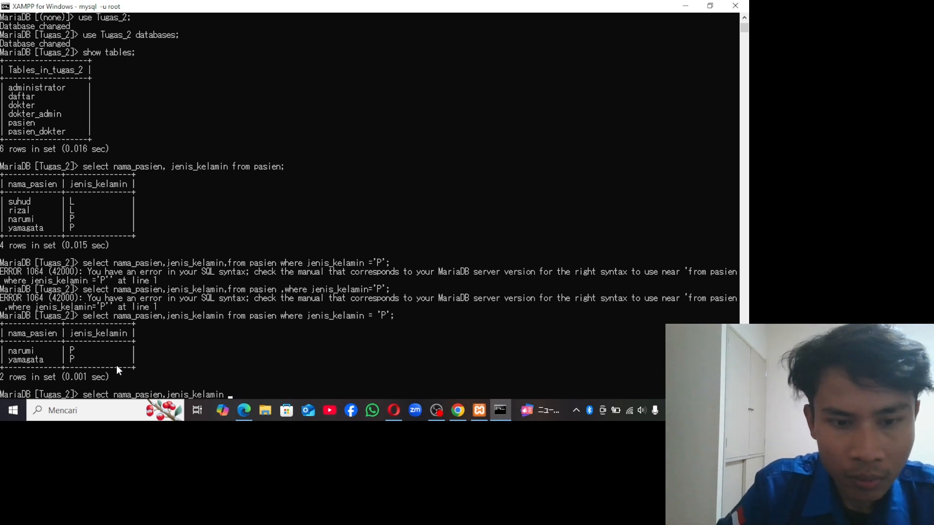
text(from)
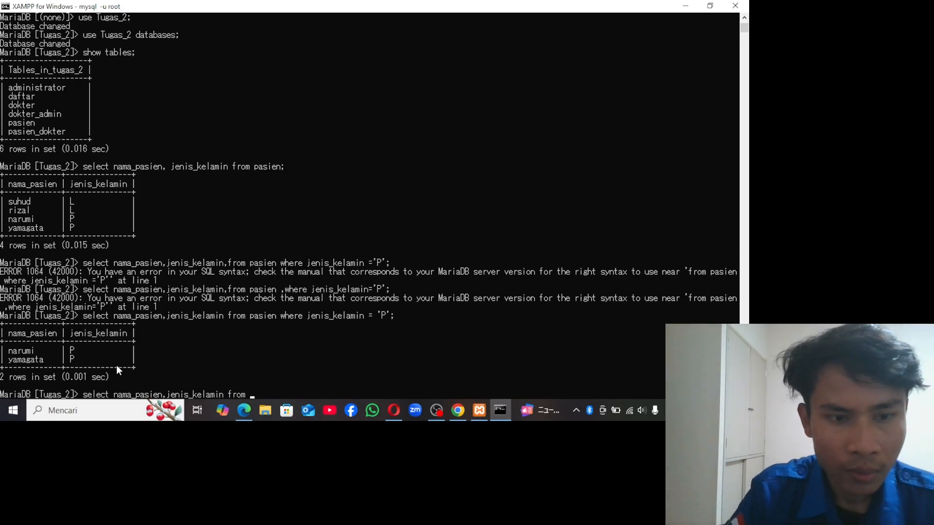
text( pasien)
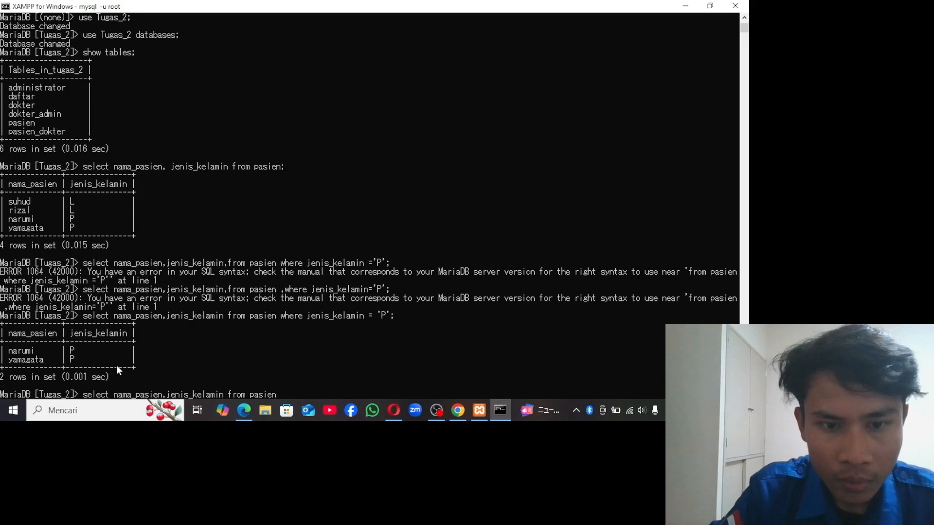
- Filter the pending query to male patients by adding "where jenis_kelamin = 'L';" and run it
text( where)
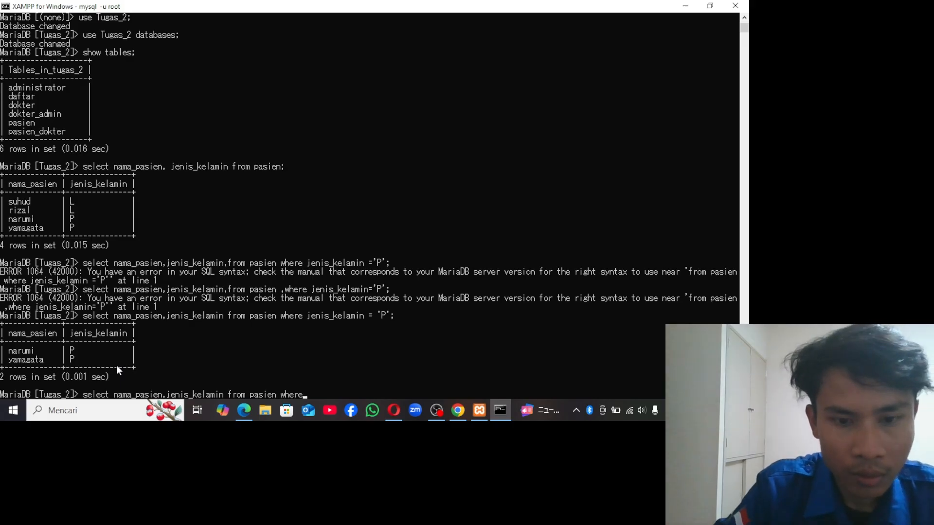
text( jenis)
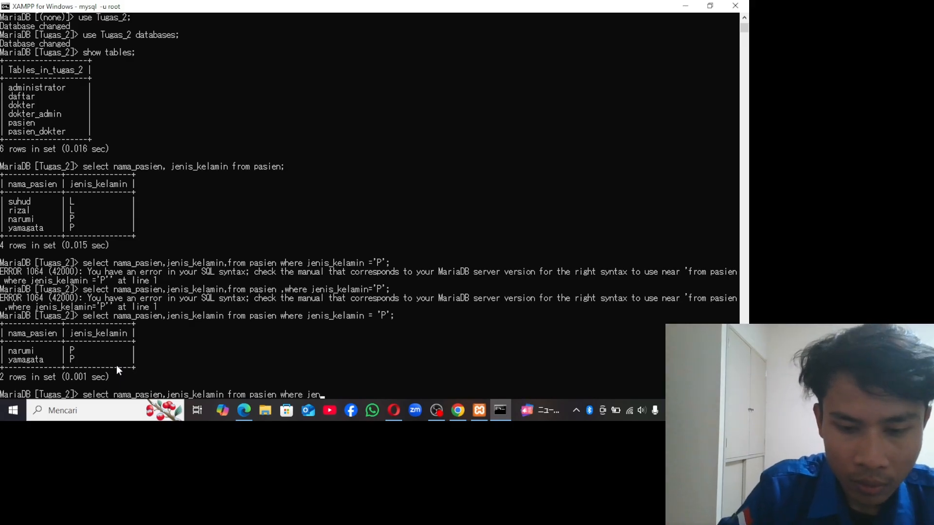
text(_)
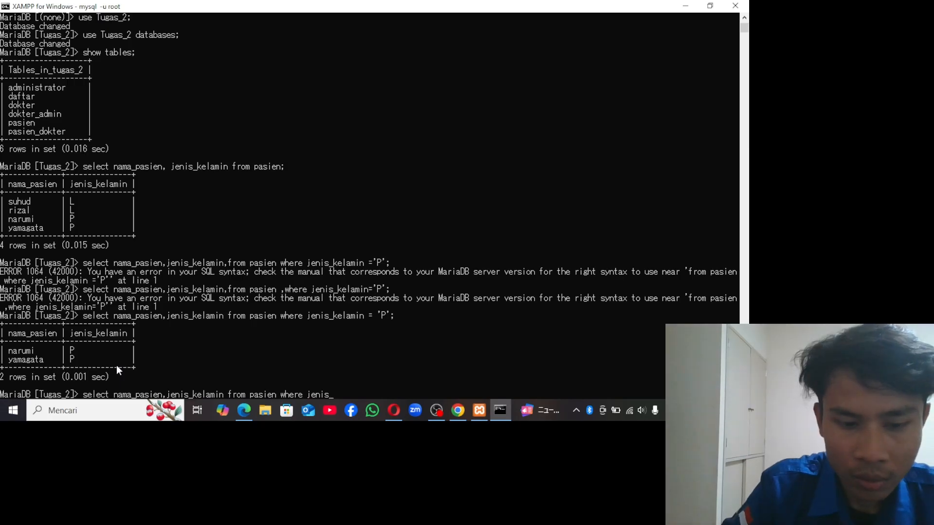
text(kelami)
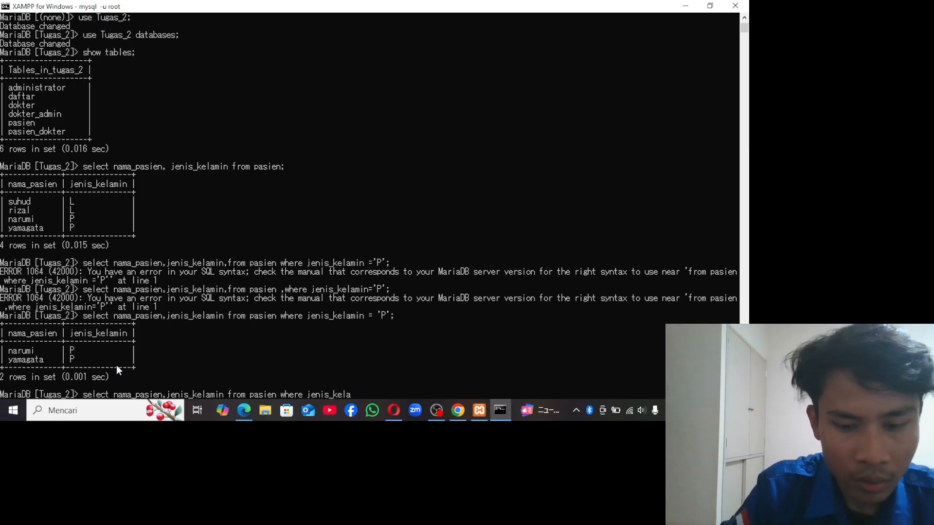
text(n)
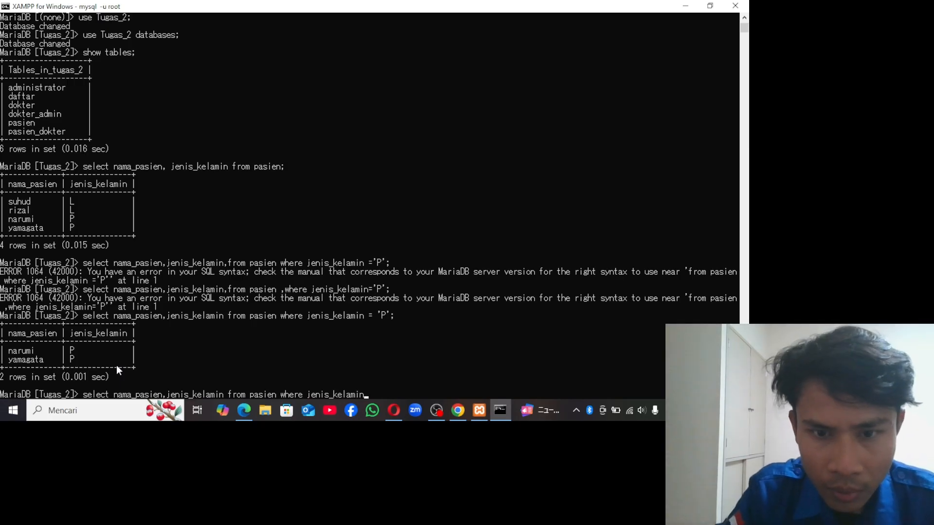
text( =)
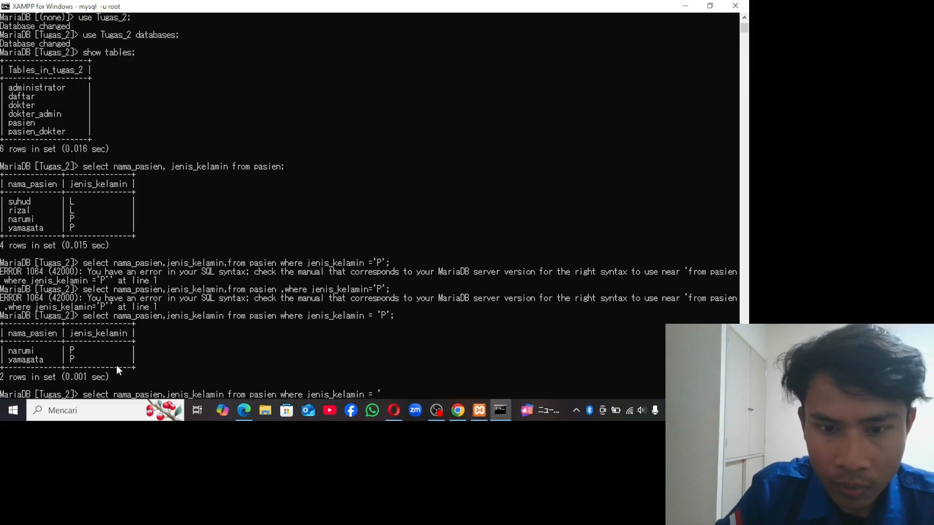
text( 'L)
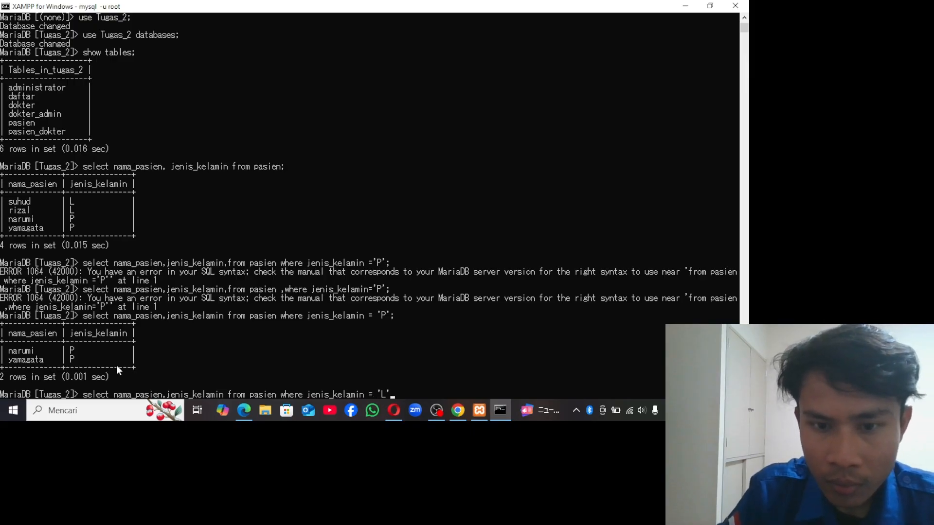
text(';)
key(Return)
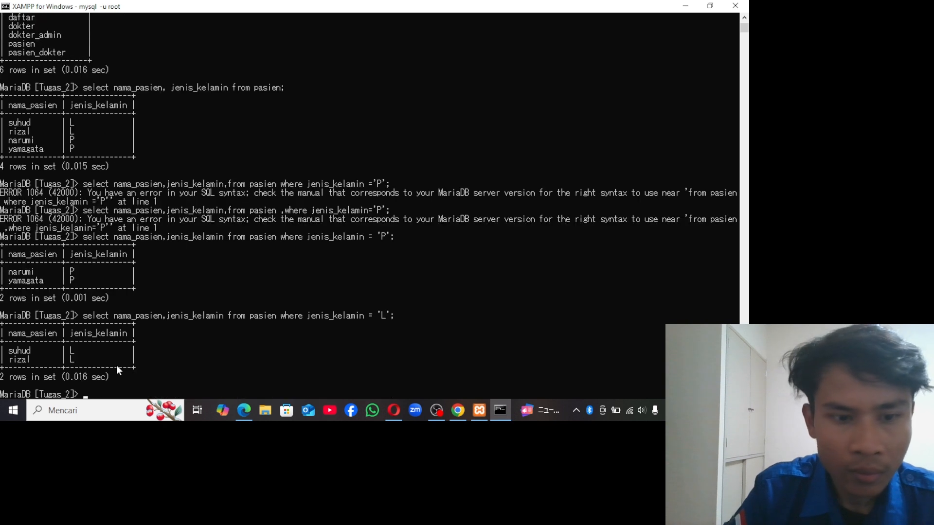